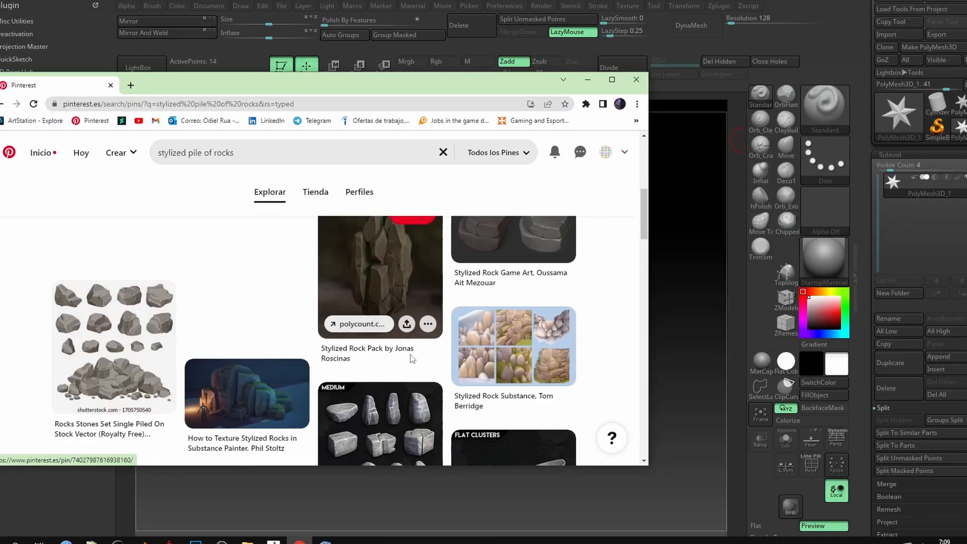
Browse the 'stylized pile of rocks' Pinterest results and open the 'Stylized rock Practice' pin
{"action": "scroll", "coordinate": [470, 363], "scroll_direction": "down", "scroll_amount": 4}
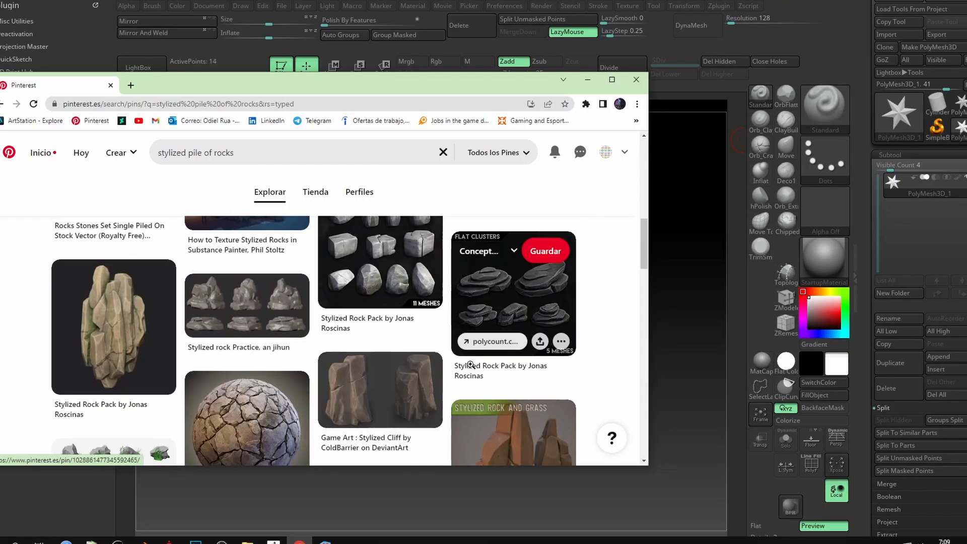
{"action": "scroll", "coordinate": [269, 322], "scroll_direction": "down", "scroll_amount": 1}
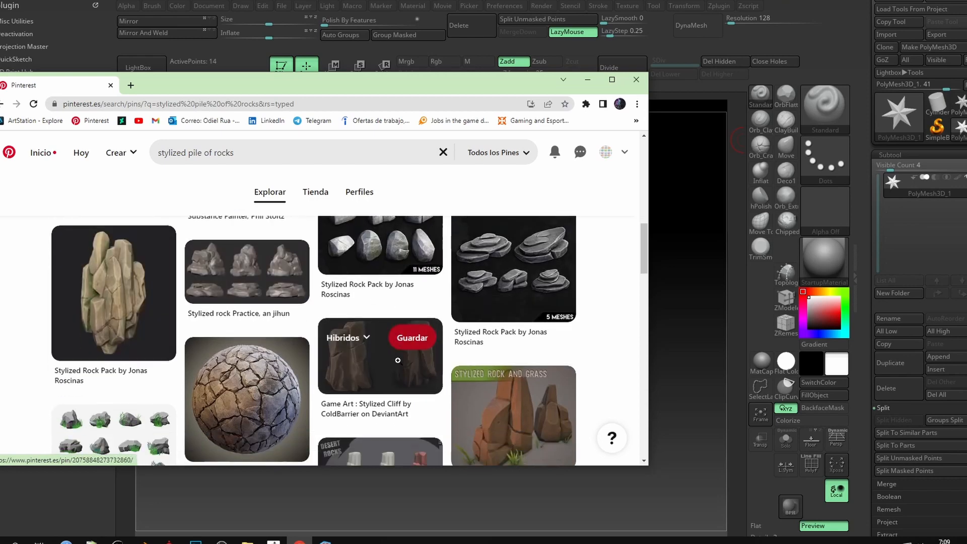
{"action": "left_click", "coordinate": [252, 254]}
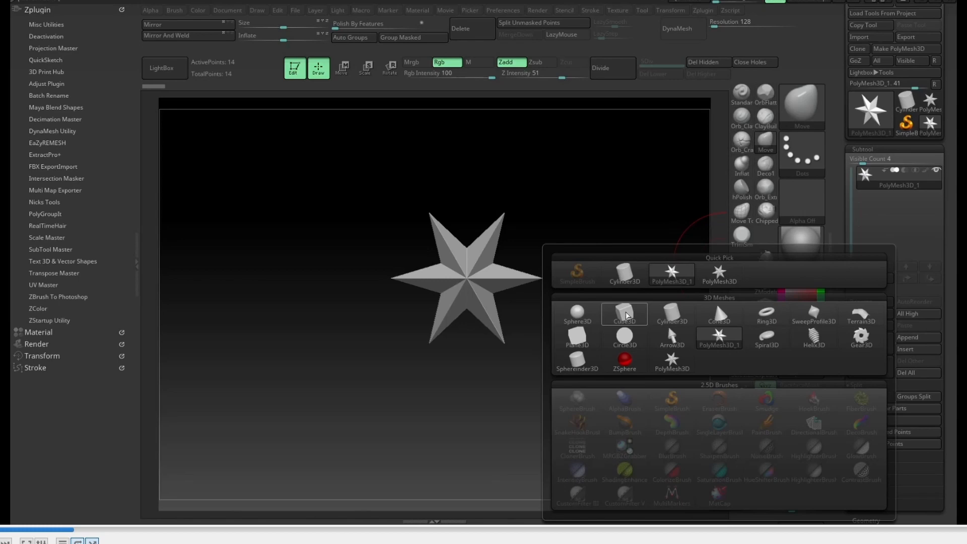
Append a Cube3D subtool and delete the PolyMesh3D star subtool
{"action": "left_click", "coordinate": [624, 313]}
{"action": "left_click_drag", "start_coordinate": [550, 205], "coordinate": [594, 255]}
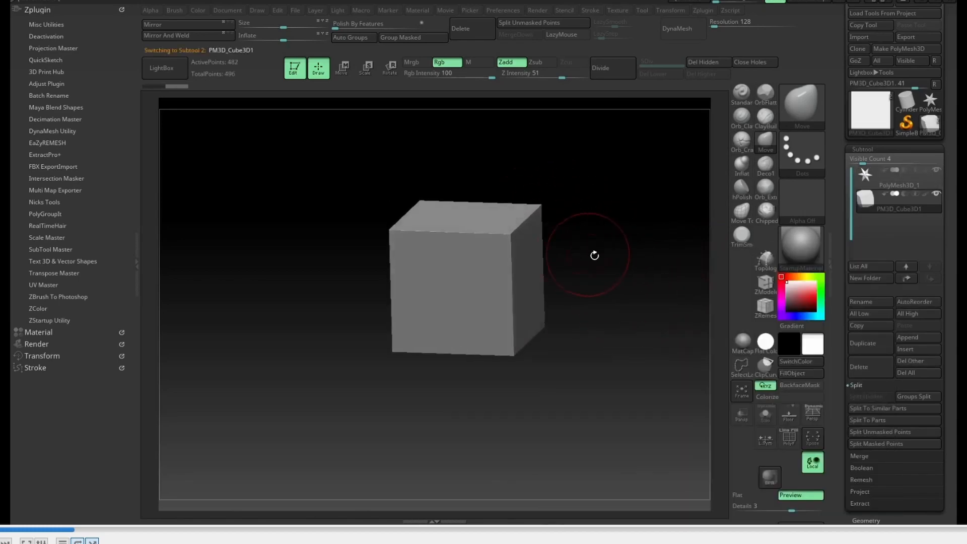
{"action": "left_click", "coordinate": [877, 180]}
{"action": "left_click", "coordinate": [858, 363]}
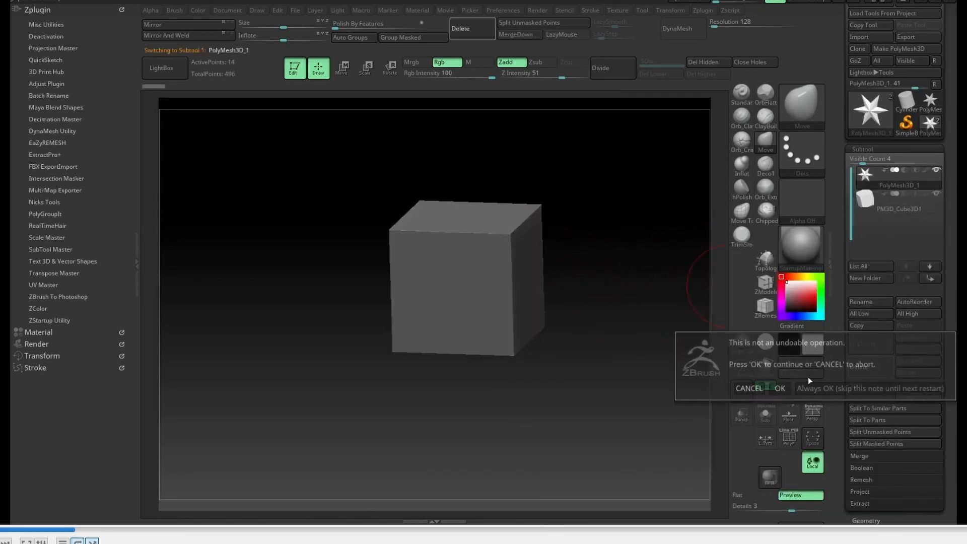
{"action": "left_click", "coordinate": [780, 384]}
Duplicate and scale the cube with the Move gizmo into a stepped pile of blocks
{"action": "key", "text": "w"}
{"action": "left_click_drag", "start_coordinate": [587, 234], "coordinate": [591, 198]}
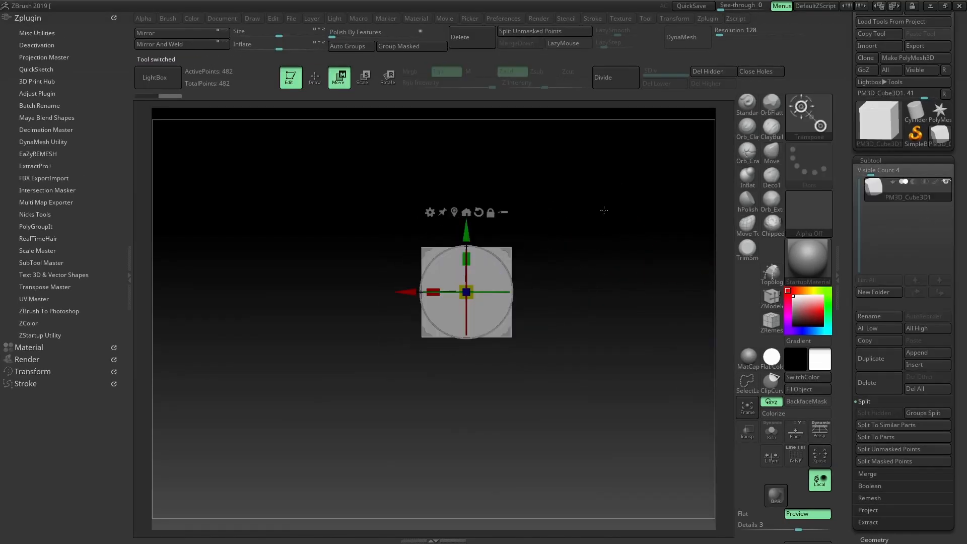
{"action": "left_click_drag", "start_coordinate": [629, 236], "coordinate": [610, 250]}
{"action": "left_click_drag", "start_coordinate": [415, 294], "coordinate": [525, 330], "text": "ctrl"}
{"action": "mouse_move", "coordinate": [610, 302]}
{"action": "left_mouse_down"}
{"action": "mouse_move", "coordinate": [628, 374]}
{"action": "mouse_move", "coordinate": [610, 262]}
{"action": "mouse_move", "coordinate": [645, 350]}
{"action": "mouse_move", "coordinate": [606, 323]}
{"action": "mouse_move", "coordinate": [616, 246]}
{"action": "mouse_move", "coordinate": [636, 242]}
{"action": "mouse_move", "coordinate": [610, 248]}
{"action": "mouse_move", "coordinate": [576, 394]}
{"action": "mouse_move", "coordinate": [449, 292]}
{"action": "mouse_move", "coordinate": [604, 323]}
{"action": "mouse_move", "coordinate": [565, 313]}
{"action": "mouse_move", "coordinate": [641, 247]}
{"action": "mouse_move", "coordinate": [491, 354]}
{"action": "mouse_move", "coordinate": [652, 229]}
{"action": "mouse_move", "coordinate": [618, 363]}
{"action": "mouse_move", "coordinate": [671, 201]}
{"action": "mouse_move", "coordinate": [649, 188]}
{"action": "mouse_move", "coordinate": [576, 323]}
{"action": "mouse_move", "coordinate": [638, 323]}
{"action": "mouse_move", "coordinate": [522, 345]}
{"action": "mouse_move", "coordinate": [634, 222]}
{"action": "left_mouse_up"}
{"action": "key", "text": "q"}
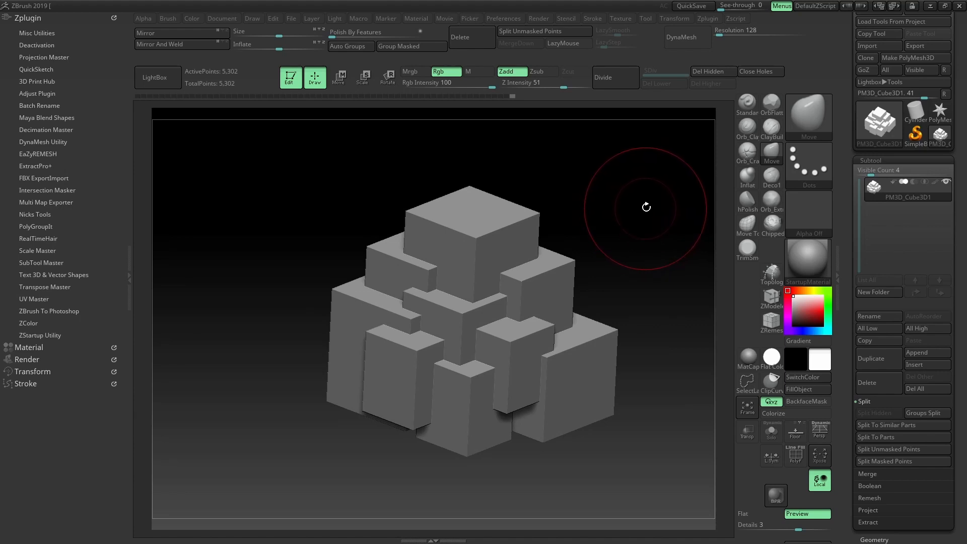
{"action": "left_click_drag", "start_coordinate": [643, 208], "coordinate": [642, 233]}
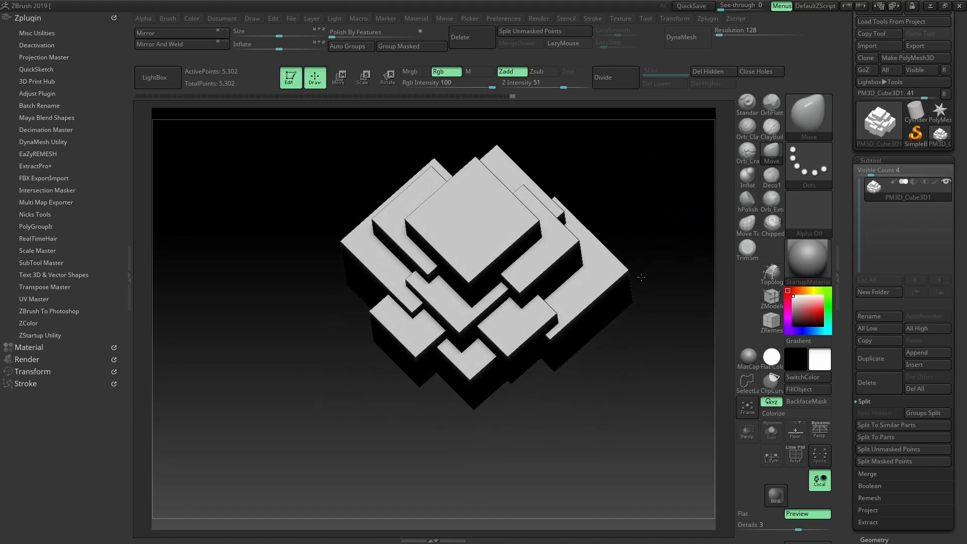
{"action": "left_click_drag", "start_coordinate": [641, 276], "coordinate": [642, 220]}
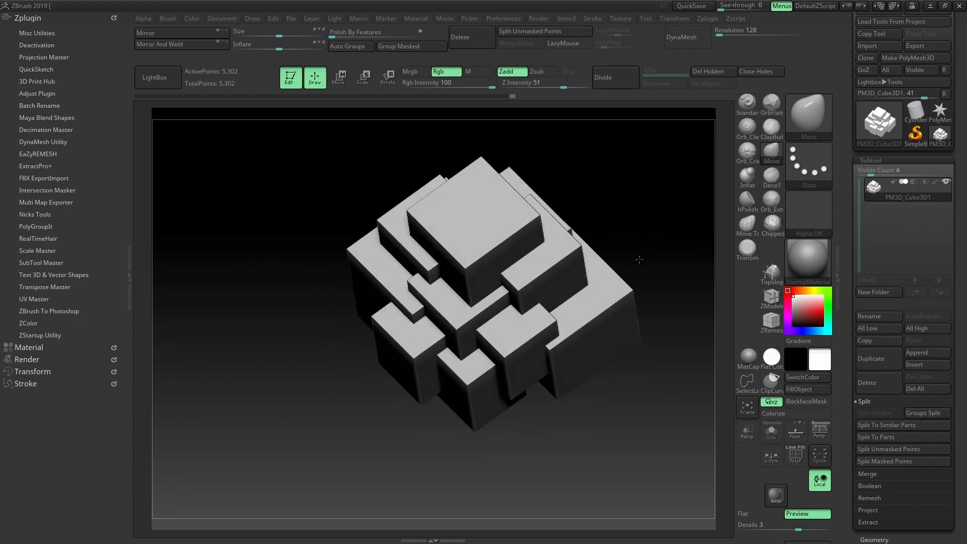
{"action": "left_click_drag", "start_coordinate": [638, 260], "coordinate": [686, 125]}
Subdivide the block pile twice and turn on PolyF to show polygroups
{"action": "key", "text": "ctrl+d"}
{"action": "key", "text": "ctrl+d"}
{"action": "left_click_drag", "start_coordinate": [617, 144], "coordinate": [654, 211]}
{"action": "key", "text": "ctrl+d"}
{"action": "key", "text": "ctrl+d"}
{"action": "left_click_drag", "start_coordinate": [685, 74], "coordinate": [644, 74]}
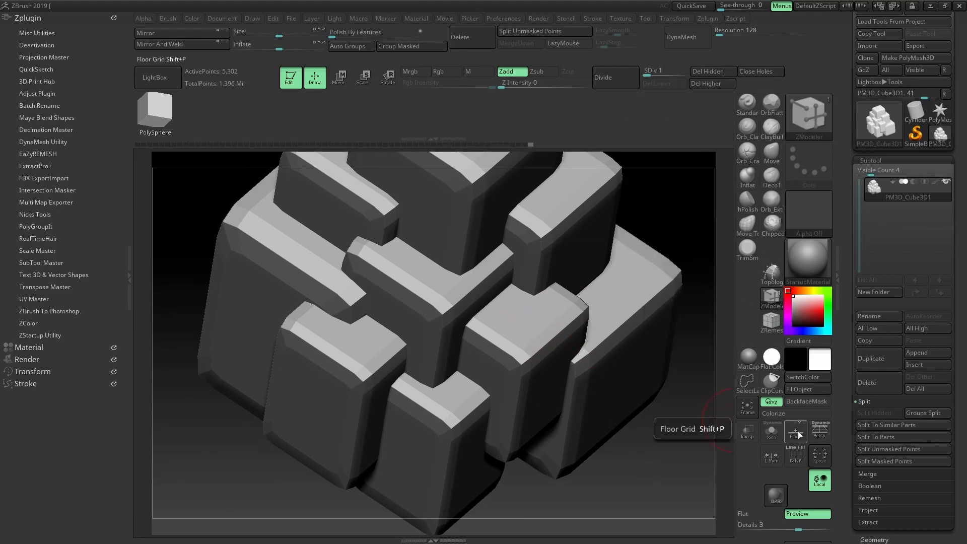
{"action": "left_click", "coordinate": [794, 457]}
{"action": "left_click_drag", "start_coordinate": [686, 214], "coordinate": [573, 258]}
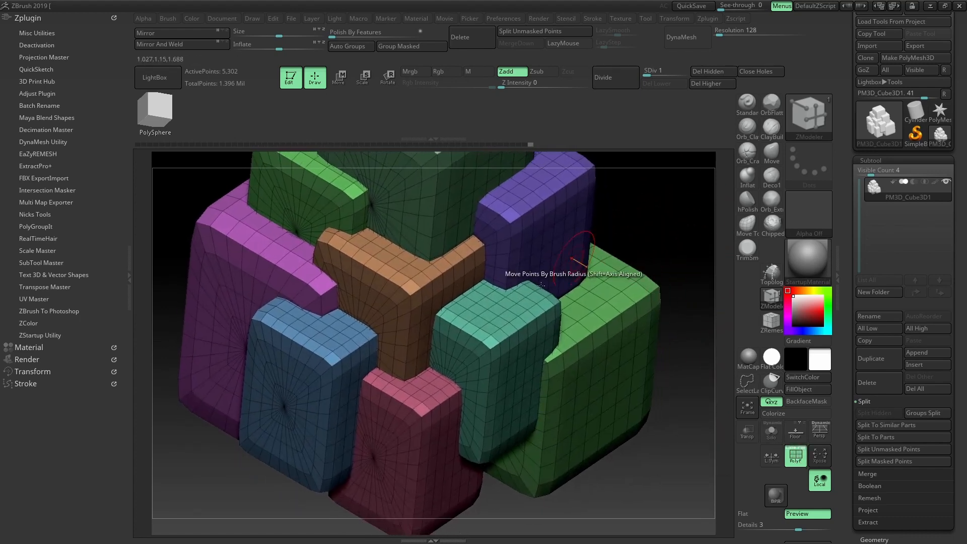
Apply the ZModeler PolyGroup action with All Polygons target and Three Sides to the pile
{"action": "key", "text": "space"}
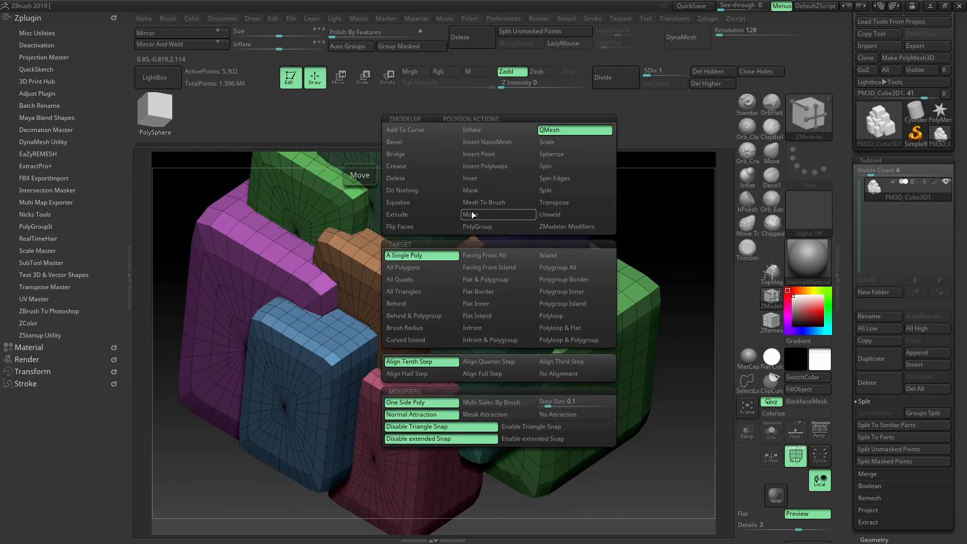
{"action": "left_click", "coordinate": [466, 227]}
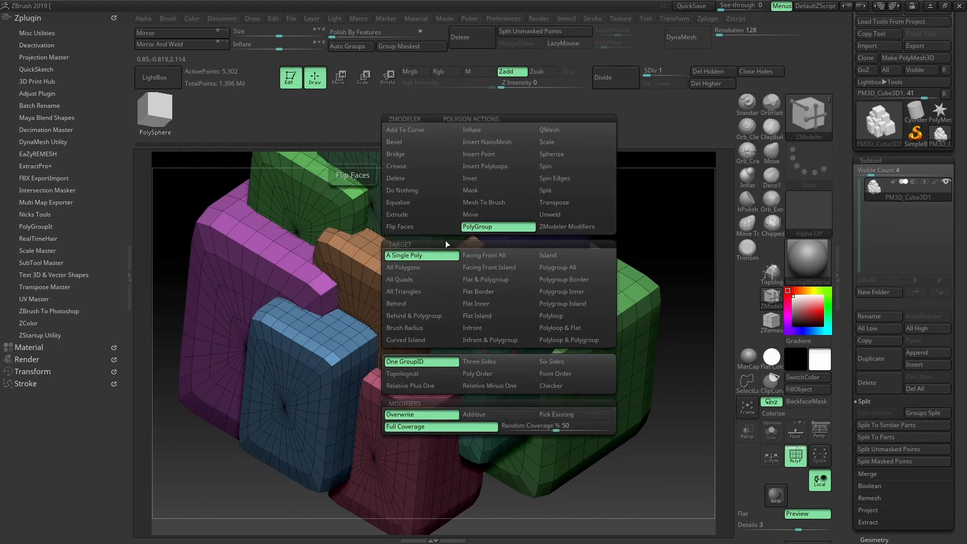
{"action": "left_click", "coordinate": [427, 267]}
{"action": "left_click", "coordinate": [489, 362]}
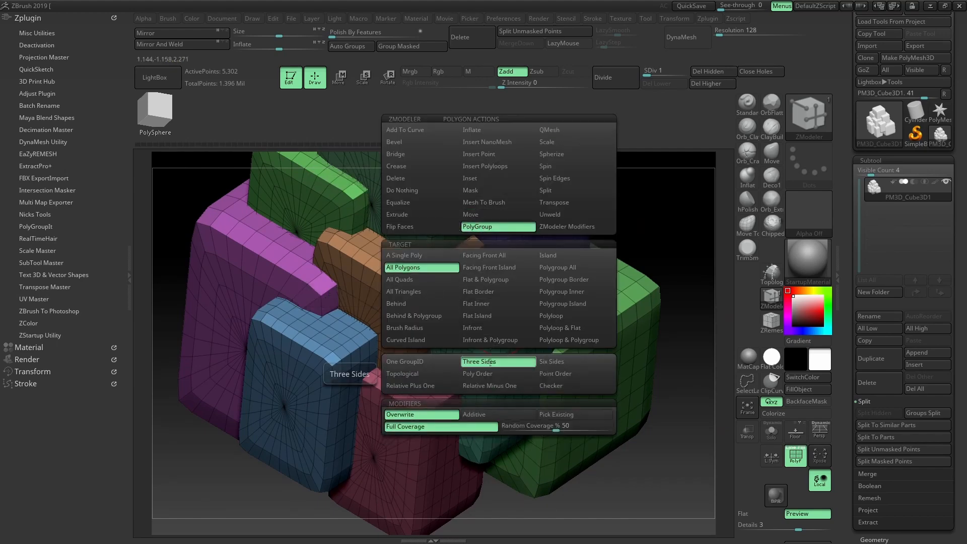
{"action": "key", "text": "space"}
{"action": "left_click", "coordinate": [491, 326]}
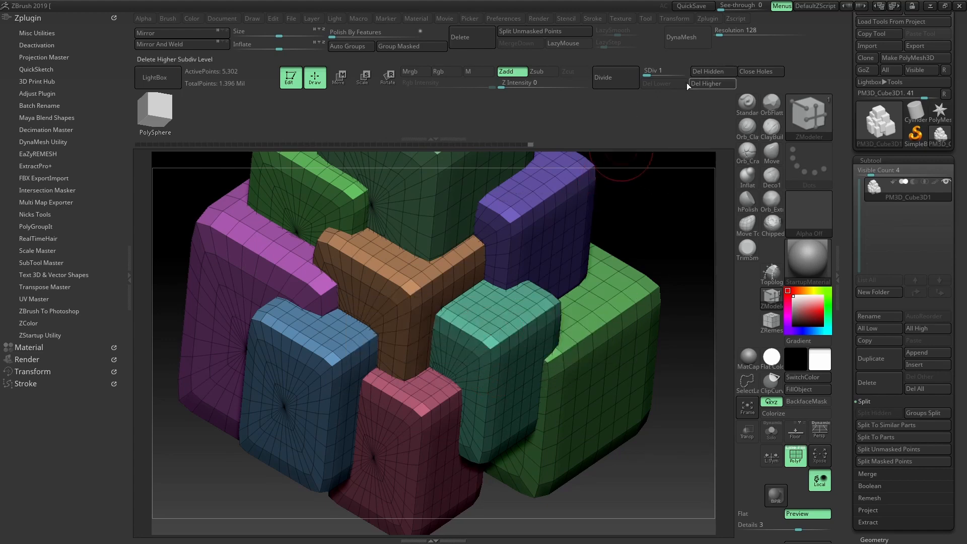
Delete the higher subdivision levels and reapply the Three Sides polygroup to all polygons
{"action": "left_click", "coordinate": [712, 83]}
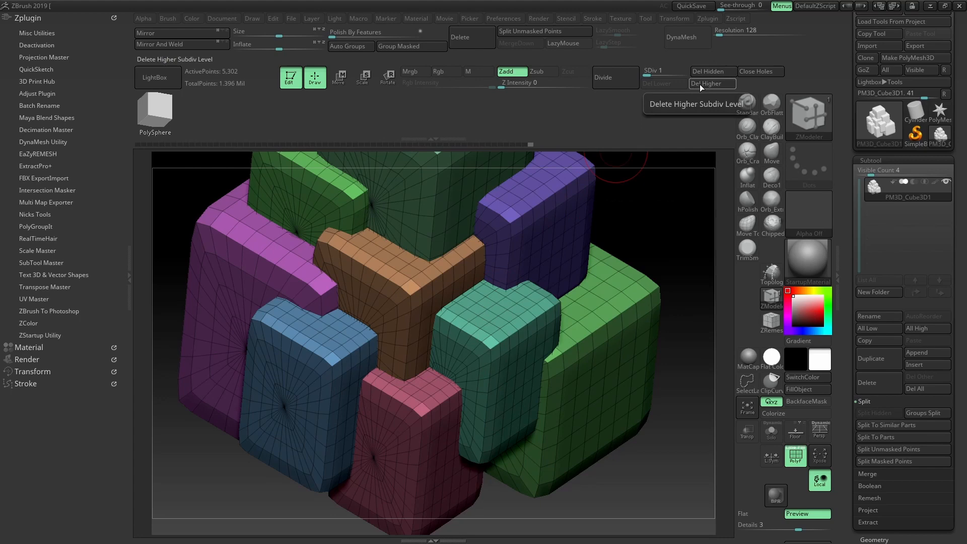
{"action": "left_click", "coordinate": [498, 321]}
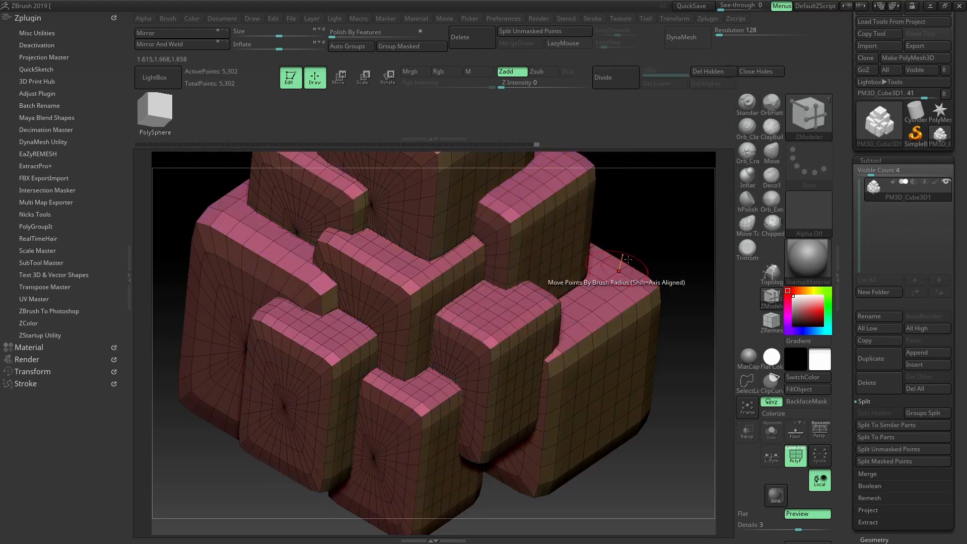
{"action": "left_click_drag", "start_coordinate": [675, 218], "coordinate": [667, 157]}
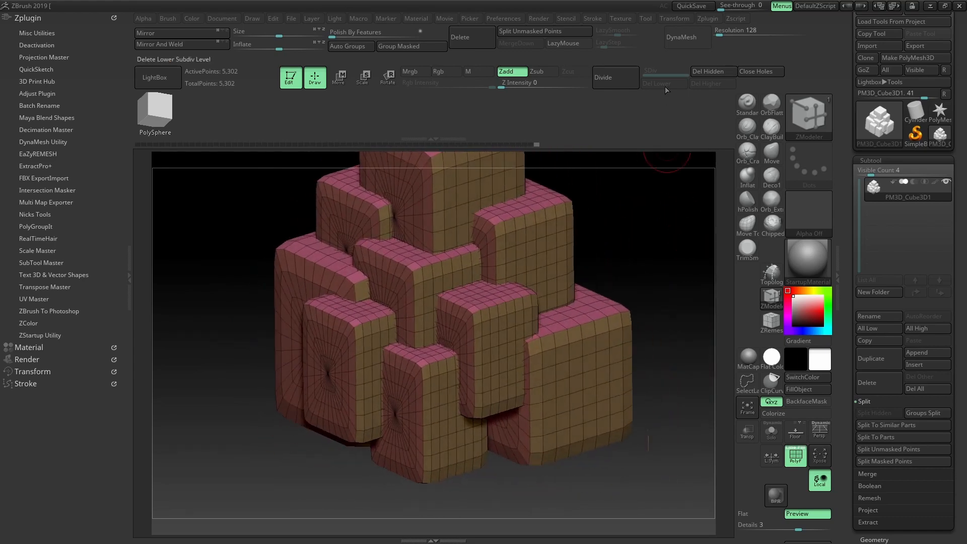
{"action": "left_click_drag", "start_coordinate": [661, 215], "coordinate": [632, 234]}
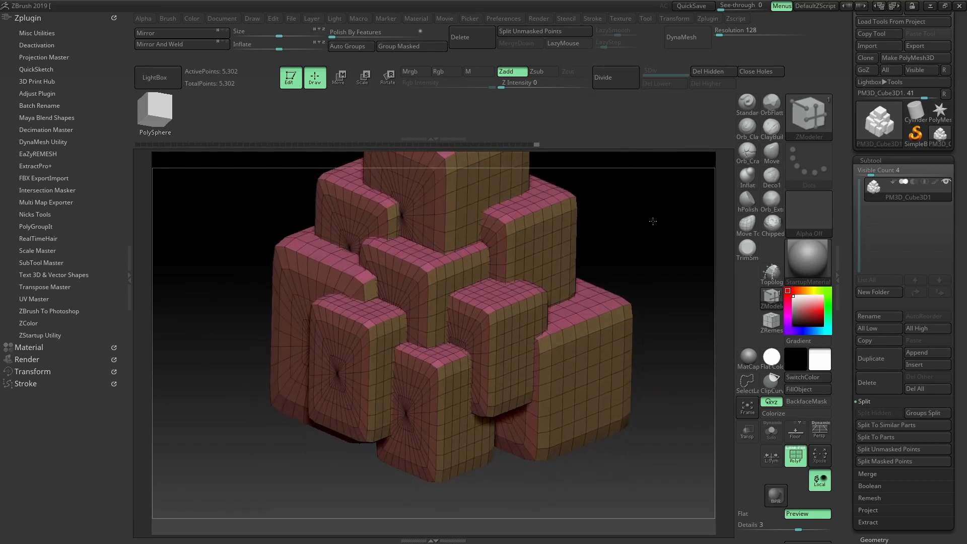
{"action": "left_click_drag", "start_coordinate": [642, 166], "coordinate": [639, 157]}
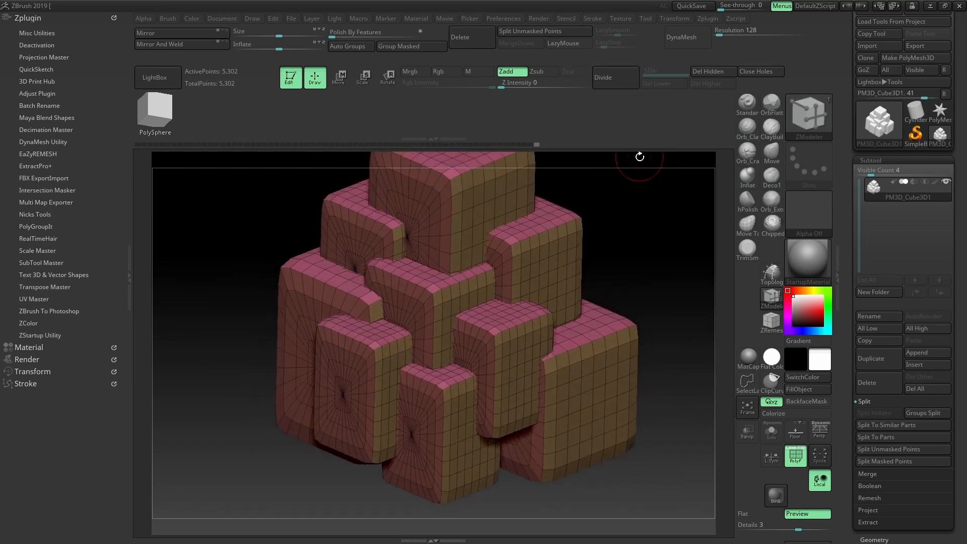
Divide the block pile up to SDiv 4 (349,206 points) and turn PolyF off
{"action": "left_click", "coordinate": [622, 78]}
{"action": "left_click", "coordinate": [617, 77]}
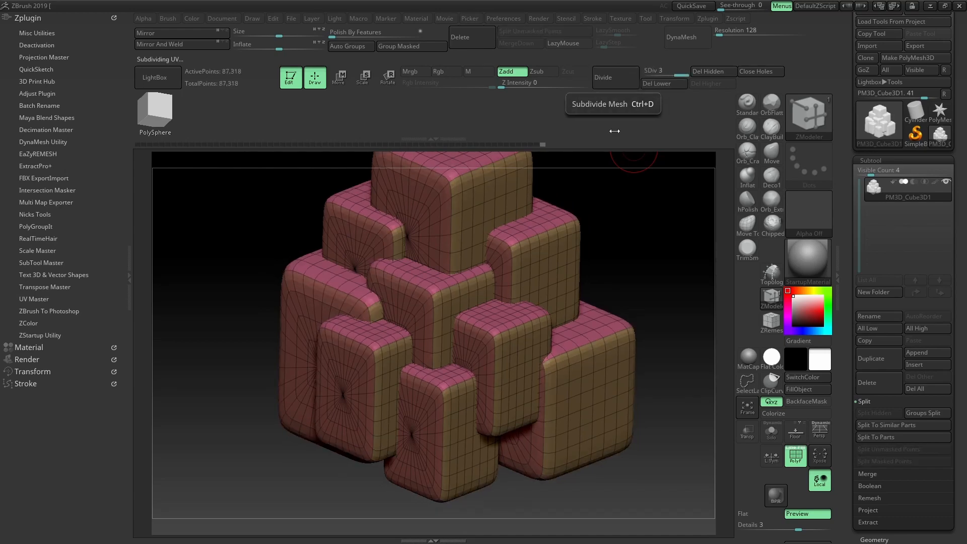
{"action": "left_click", "coordinate": [795, 457]}
{"action": "left_click_drag", "start_coordinate": [658, 268], "coordinate": [667, 226]}
{"action": "left_click", "coordinate": [626, 77]}
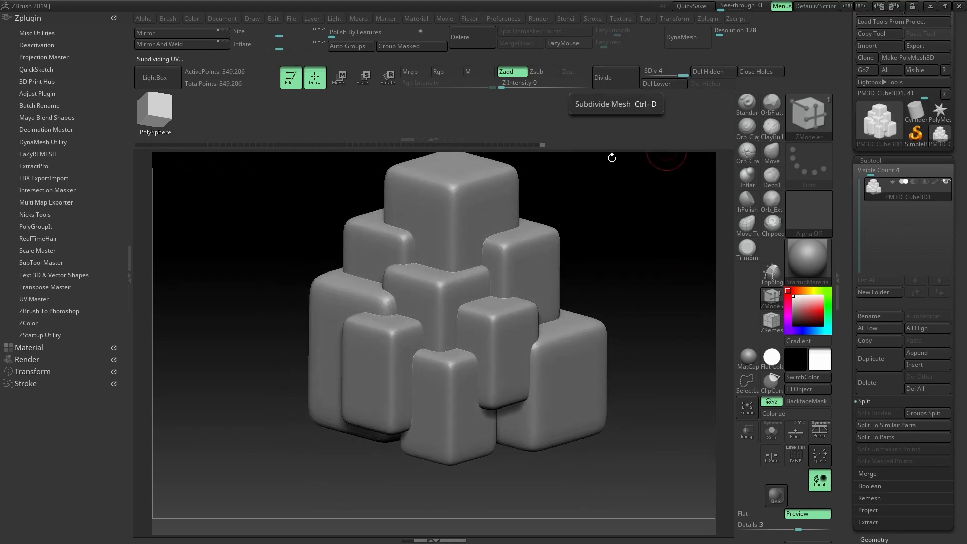
{"action": "left_click_drag", "start_coordinate": [612, 157], "coordinate": [673, 242]}
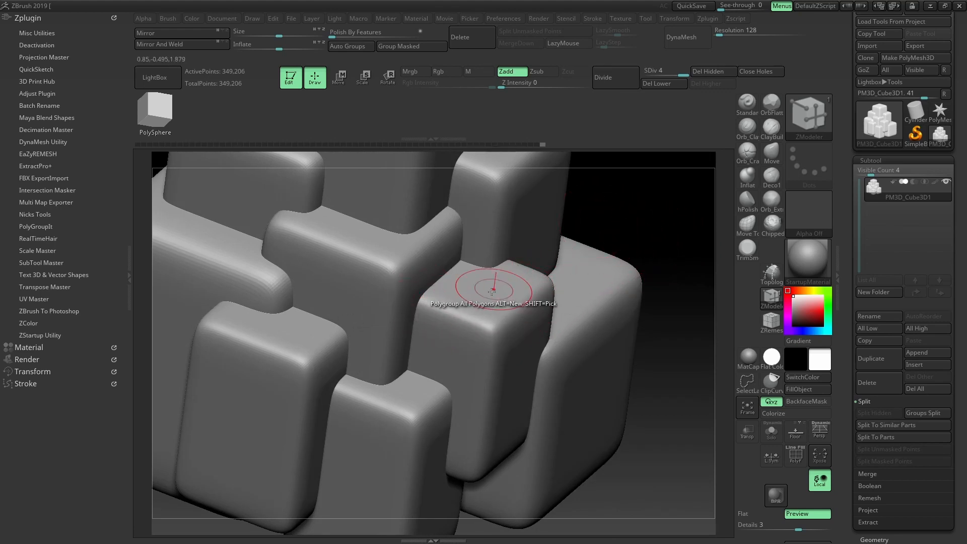
{"action": "left_click_drag", "start_coordinate": [653, 203], "coordinate": [644, 242]}
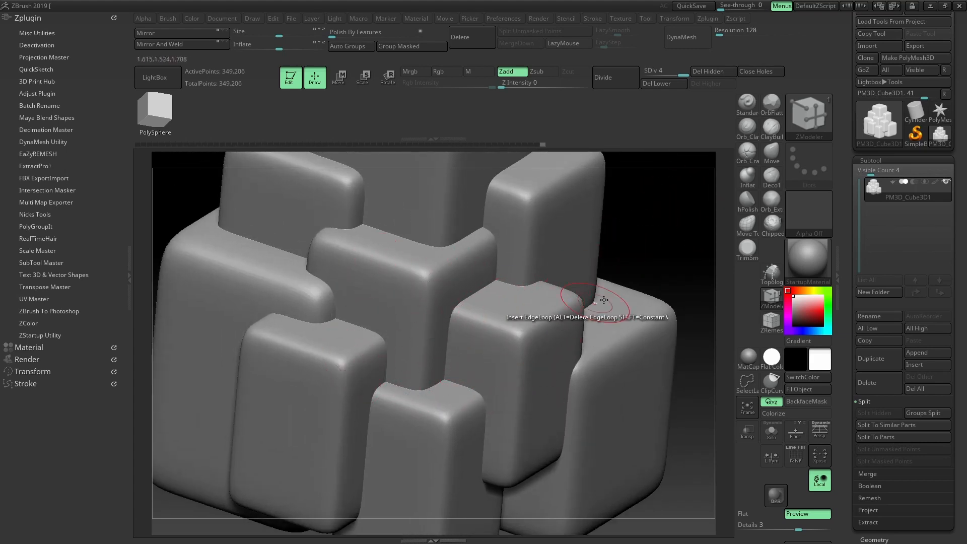
{"action": "left_click_drag", "start_coordinate": [678, 254], "coordinate": [651, 227], "text": "alt"}
{"action": "scroll", "coordinate": [861, 255], "scroll_direction": "down", "scroll_amount": 10}
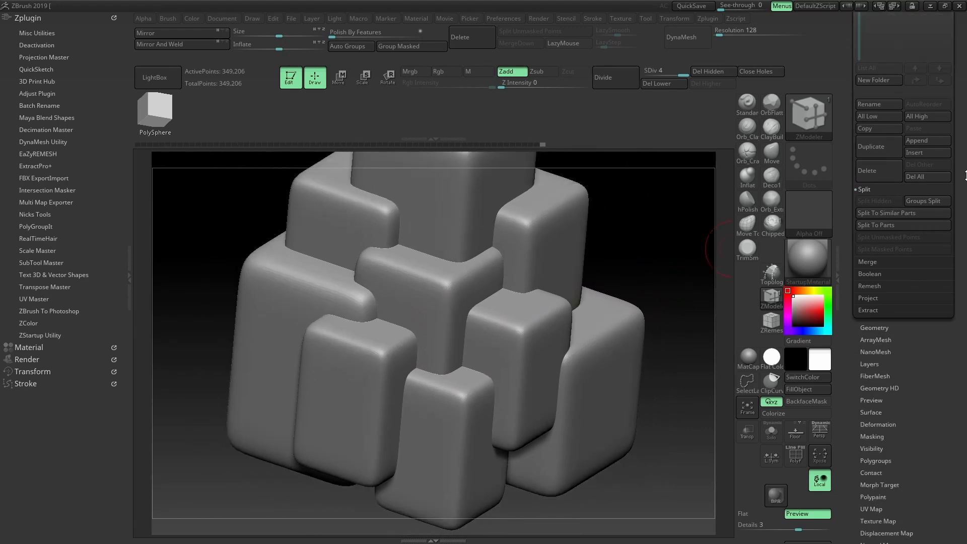
Apply Polish By Groups from Tool > Deformation to flatten and firm the block faces
{"action": "left_click", "coordinate": [871, 268]}
{"action": "scroll", "coordinate": [961, 280], "scroll_direction": "down", "scroll_amount": 2}
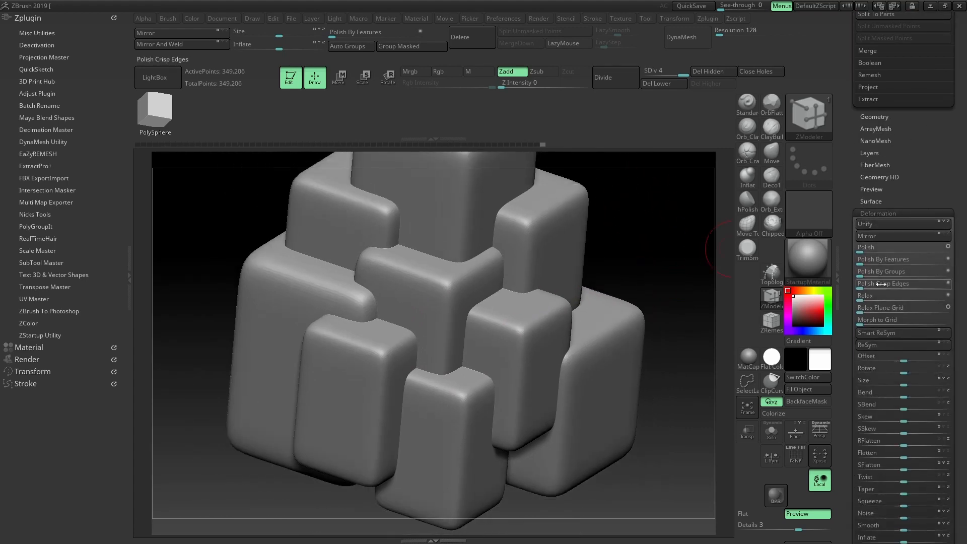
{"action": "scroll", "coordinate": [965, 281], "scroll_direction": "down", "scroll_amount": 1}
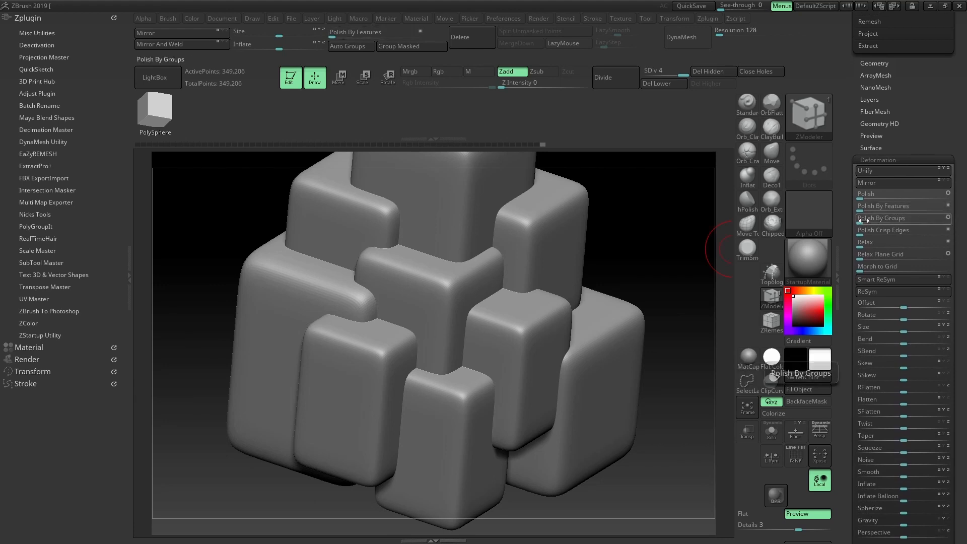
{"action": "left_click_drag", "start_coordinate": [863, 220], "coordinate": [868, 223]}
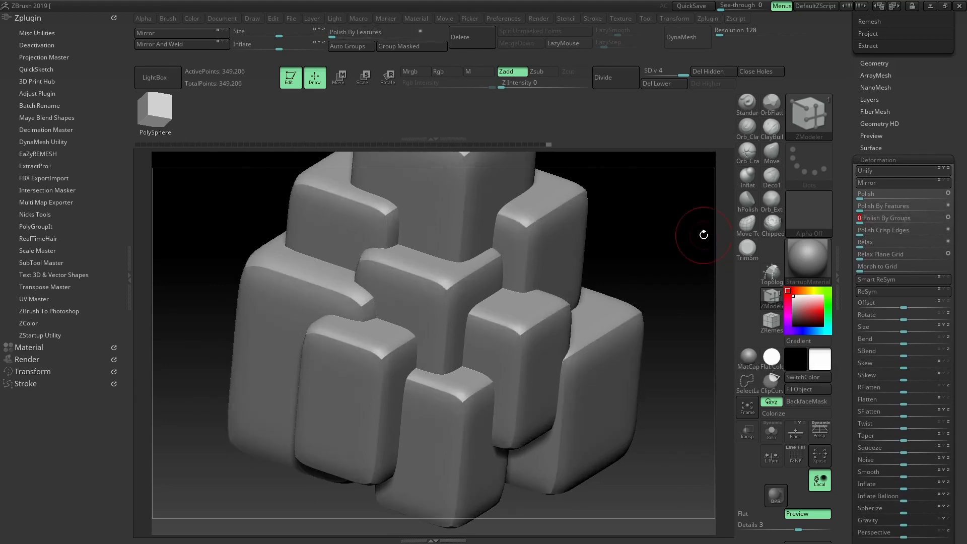
{"action": "left_click_drag", "start_coordinate": [703, 231], "coordinate": [626, 237]}
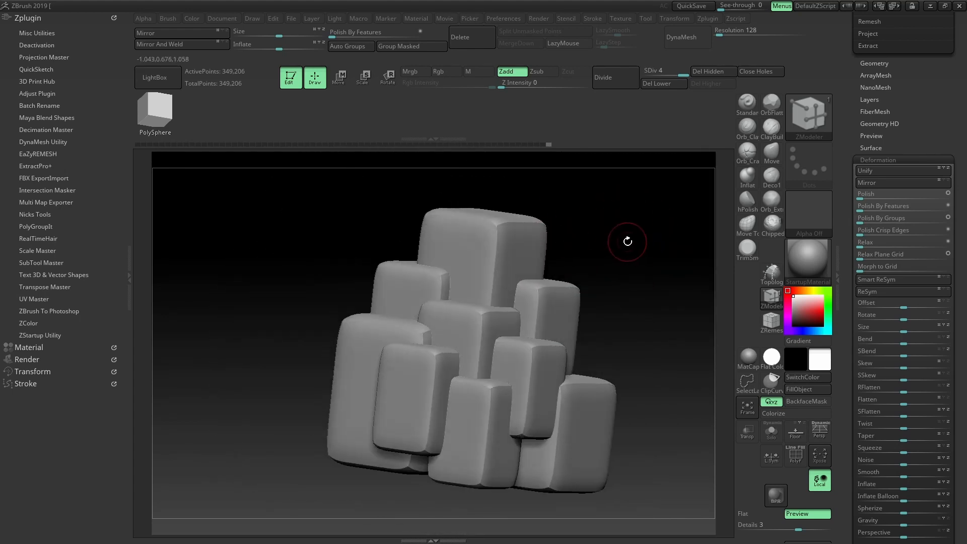
Rotate, reposition and stretch the light block within the pile using the Move gizmo
{"action": "key", "text": "w"}
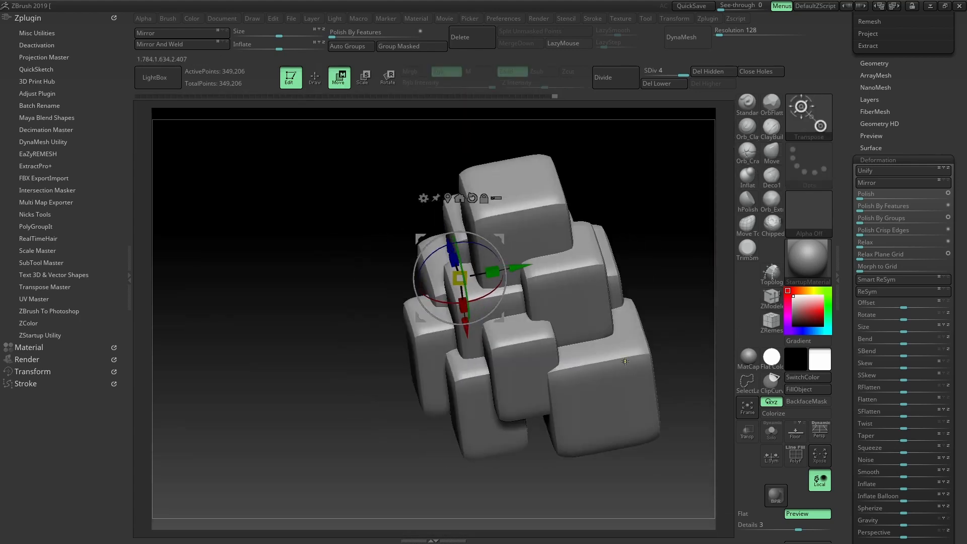
{"action": "left_click_drag", "start_coordinate": [618, 240], "coordinate": [654, 262]}
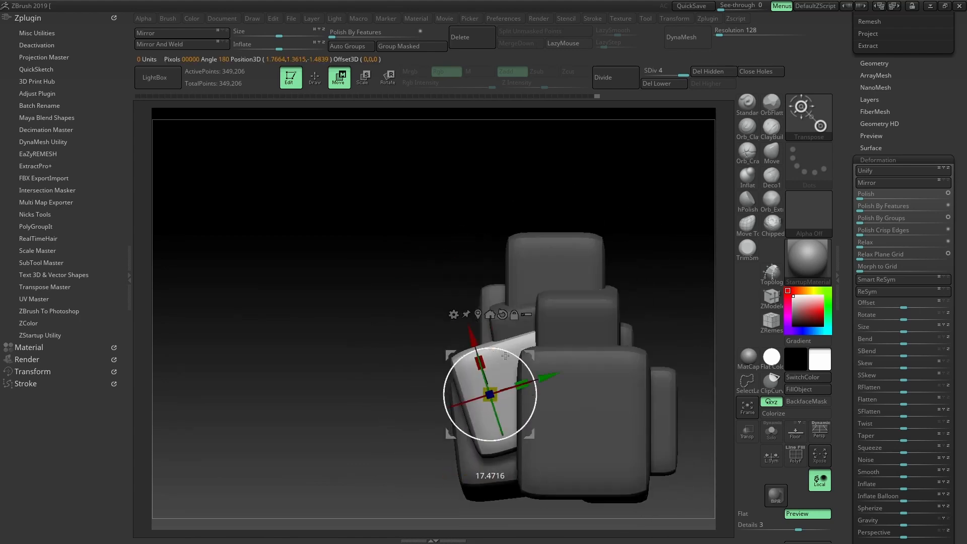
{"action": "left_click_drag", "start_coordinate": [425, 323], "coordinate": [423, 320]}
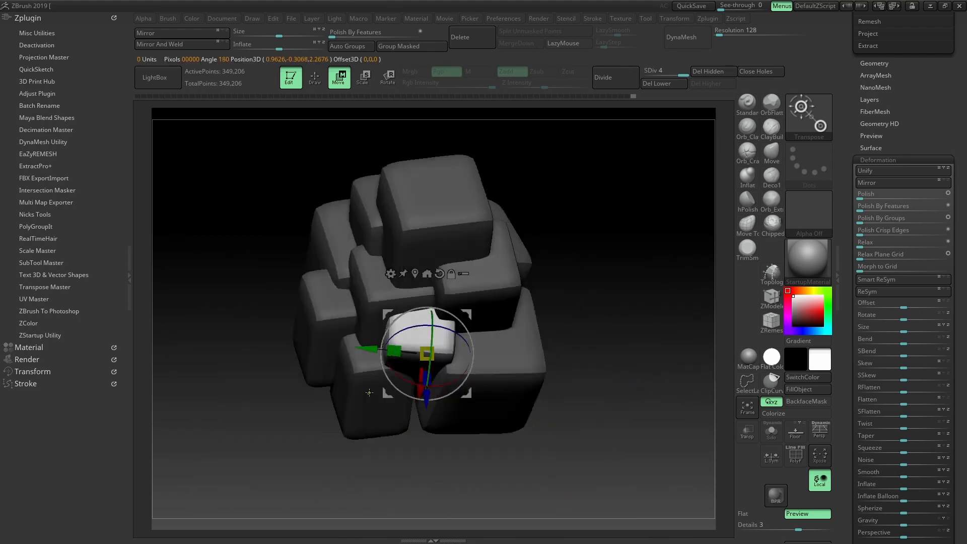
{"action": "left_click_drag", "start_coordinate": [236, 353], "coordinate": [339, 397]}
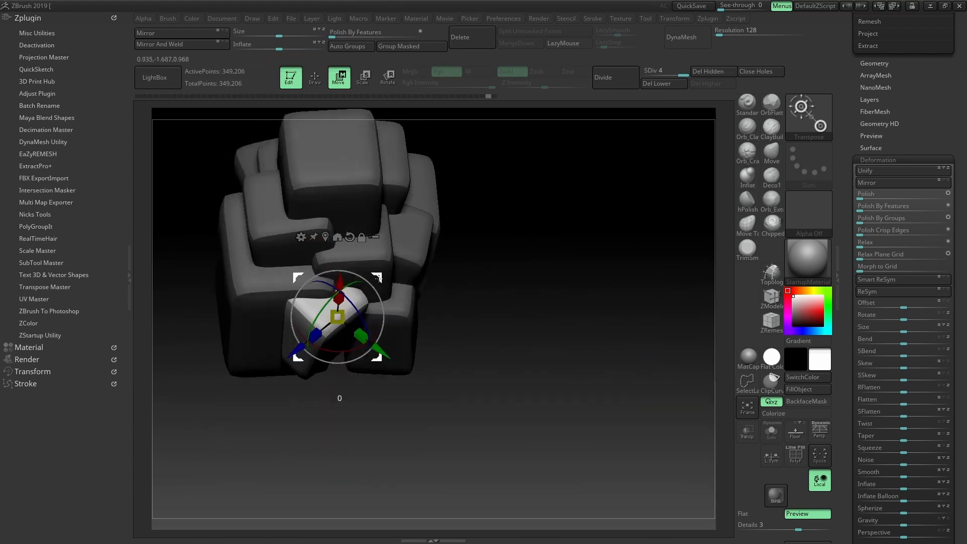
{"action": "left_click_drag", "start_coordinate": [369, 297], "coordinate": [341, 333]}
{"action": "left_click_drag", "start_coordinate": [295, 344], "coordinate": [276, 348]}
{"action": "mouse_move", "coordinate": [231, 284]}
{"action": "left_mouse_down"}
{"action": "mouse_move", "coordinate": [436, 280]}
{"action": "mouse_move", "coordinate": [508, 251]}
{"action": "left_mouse_up"}
{"action": "key", "text": "q"}
{"action": "key", "text": "w"}
Duplicate the light block into new stones, undoing one bad copy, and fit them into the pile
{"action": "left_click_drag", "start_coordinate": [443, 297], "coordinate": [447, 315]}
{"action": "left_click_drag", "start_coordinate": [536, 352], "coordinate": [536, 393], "text": "alt"}
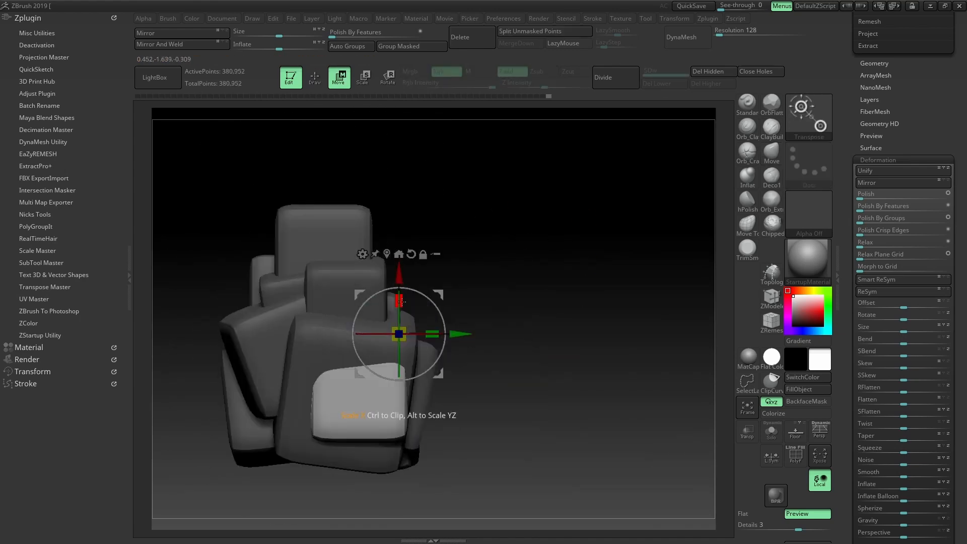
{"action": "mouse_move", "coordinate": [508, 252]}
{"action": "left_mouse_down"}
{"action": "mouse_move", "coordinate": [535, 283]}
{"action": "mouse_move", "coordinate": [515, 277]}
{"action": "mouse_move", "coordinate": [578, 327]}
{"action": "left_mouse_up"}
{"action": "left_click_drag", "start_coordinate": [468, 343], "coordinate": [466, 358]}
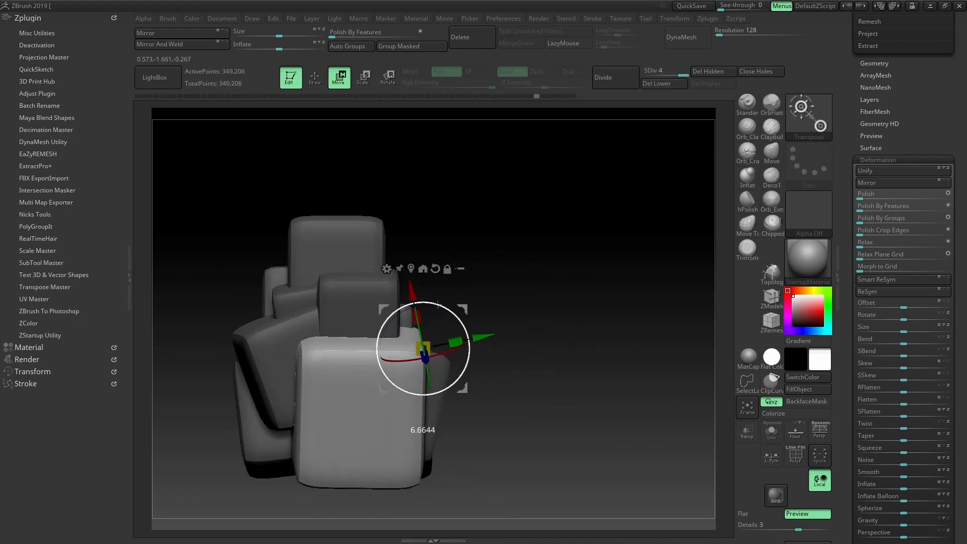
{"action": "key", "text": "ctrl+z"}
{"action": "mouse_move", "coordinate": [533, 282]}
{"action": "left_mouse_down"}
{"action": "mouse_move", "coordinate": [325, 289]}
{"action": "mouse_move", "coordinate": [525, 276]}
{"action": "mouse_move", "coordinate": [544, 334]}
{"action": "left_mouse_up"}
{"action": "left_click_drag", "start_coordinate": [487, 447], "coordinate": [453, 443], "text": "ctrl"}
{"action": "left_click_drag", "start_coordinate": [569, 353], "coordinate": [514, 297]}
{"action": "left_click_drag", "start_coordinate": [432, 346], "coordinate": [431, 353]}
{"action": "left_click_drag", "start_coordinate": [569, 302], "coordinate": [498, 257]}
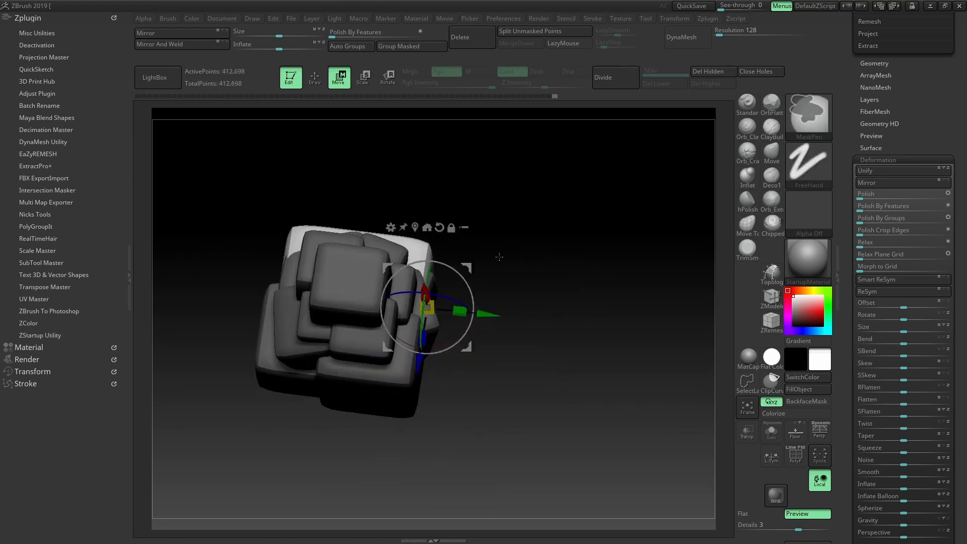
Add another block copy at the pile's base and check it from front and side views
{"action": "left_click_drag", "start_coordinate": [485, 313], "coordinate": [503, 316], "text": "ctrl"}
{"action": "left_click_drag", "start_coordinate": [543, 262], "coordinate": [532, 415]}
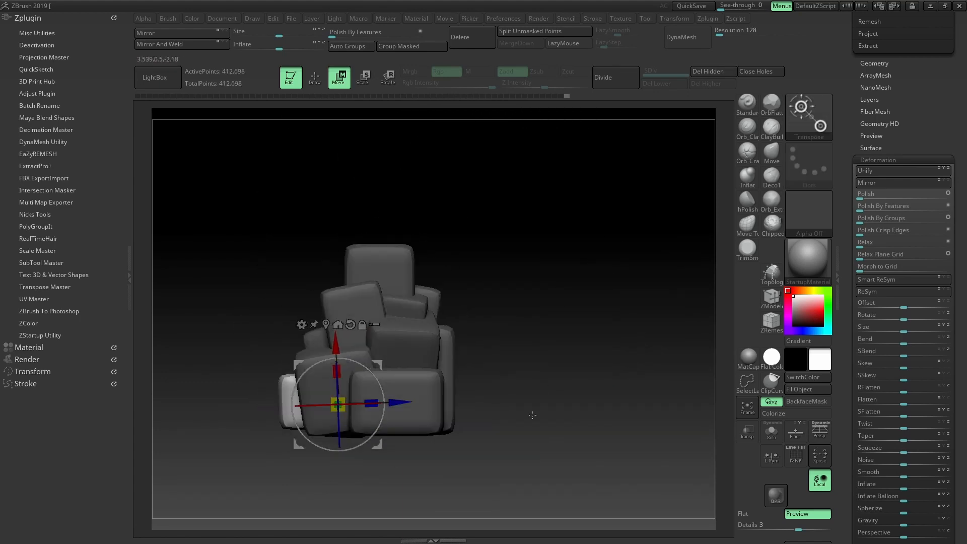
{"action": "left_click_drag", "start_coordinate": [340, 350], "coordinate": [339, 348]}
{"action": "left_click_drag", "start_coordinate": [543, 322], "coordinate": [561, 201]}
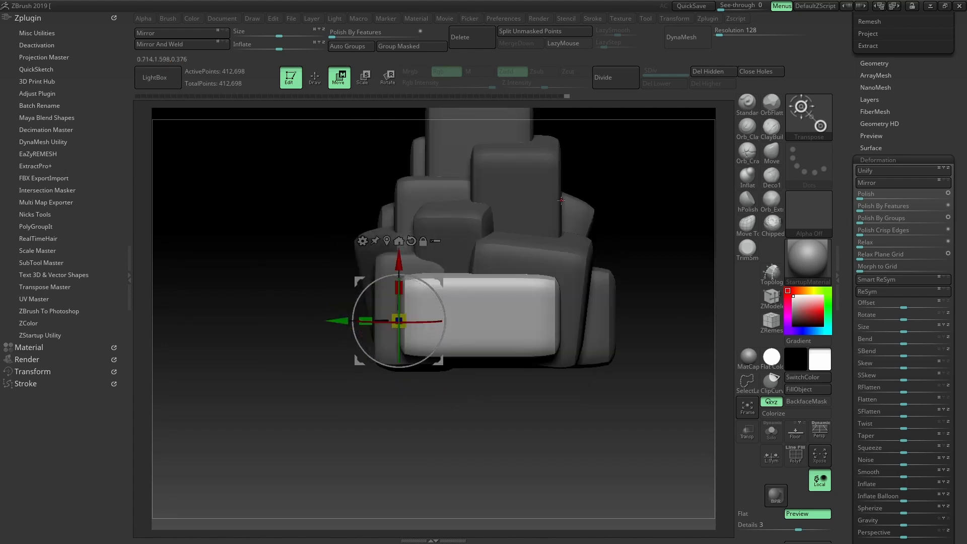
{"action": "mouse_move", "coordinate": [628, 206]}
{"action": "left_mouse_down", "text": "alt"}
{"action": "mouse_move", "coordinate": [569, 288]}
{"action": "mouse_move", "coordinate": [558, 275]}
{"action": "left_mouse_up", "text": "alt"}
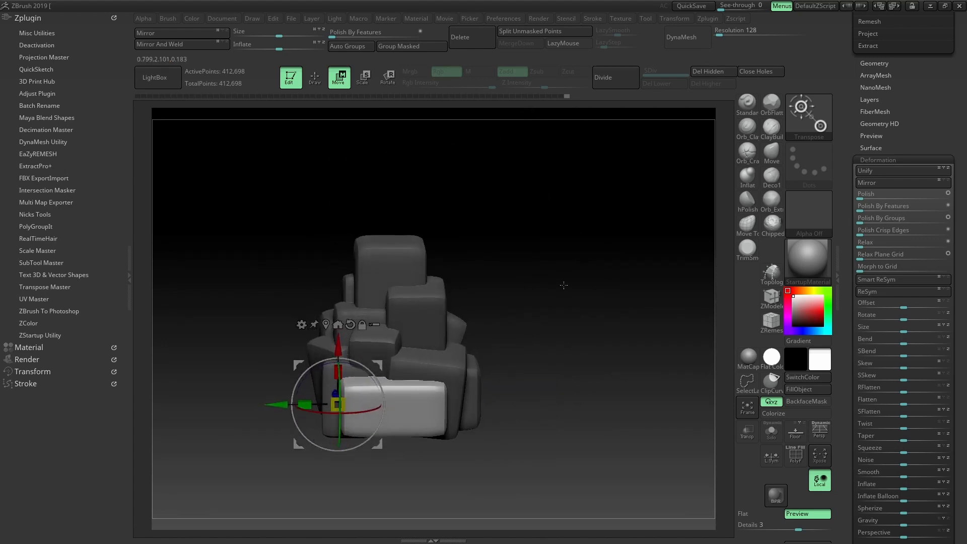
{"action": "left_click_drag", "start_coordinate": [478, 300], "coordinate": [518, 328]}
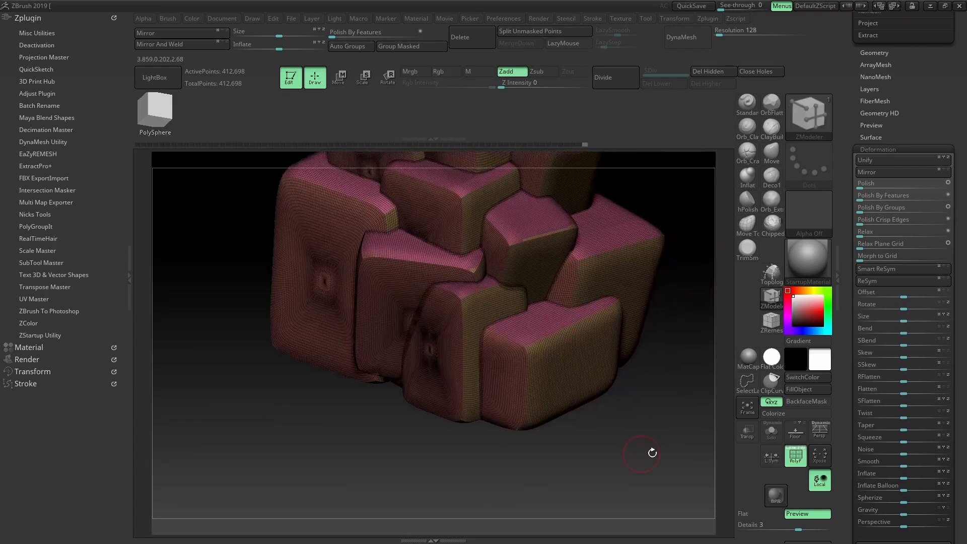
Apply Polish Crisp Edges to all blocks and drag Inflate to round the stones
{"action": "left_click", "coordinate": [794, 456]}
{"action": "left_click_drag", "start_coordinate": [682, 383], "coordinate": [646, 434], "text": "alt"}
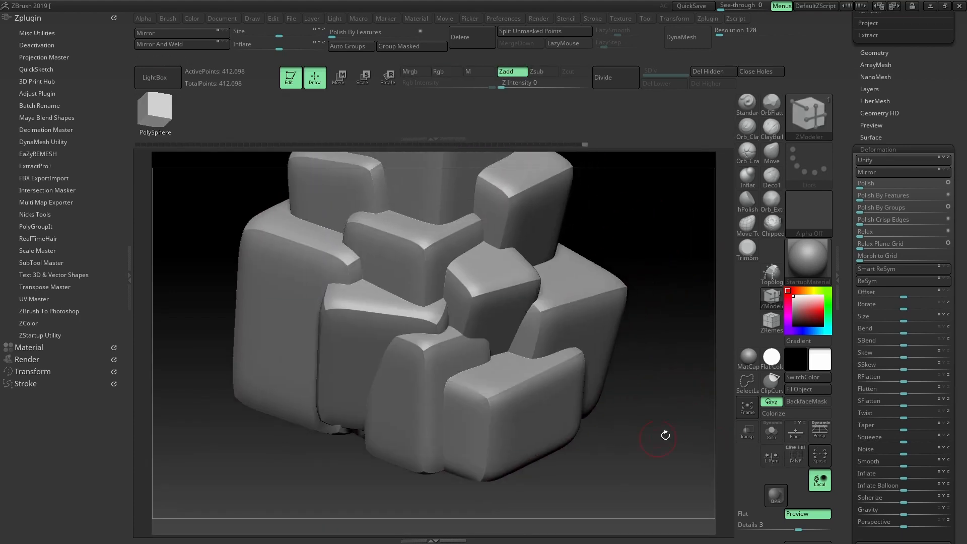
{"action": "left_click", "coordinate": [867, 208]}
{"action": "mouse_move", "coordinate": [675, 237]}
{"action": "right_mouse_down", "text": "ctrl"}
{"action": "mouse_move", "coordinate": [643, 227]}
{"action": "mouse_move", "coordinate": [637, 243]}
{"action": "mouse_move", "coordinate": [651, 278]}
{"action": "right_mouse_up", "text": "ctrl"}
{"action": "right_click_drag", "start_coordinate": [651, 278], "coordinate": [643, 247], "text": "ctrl"}
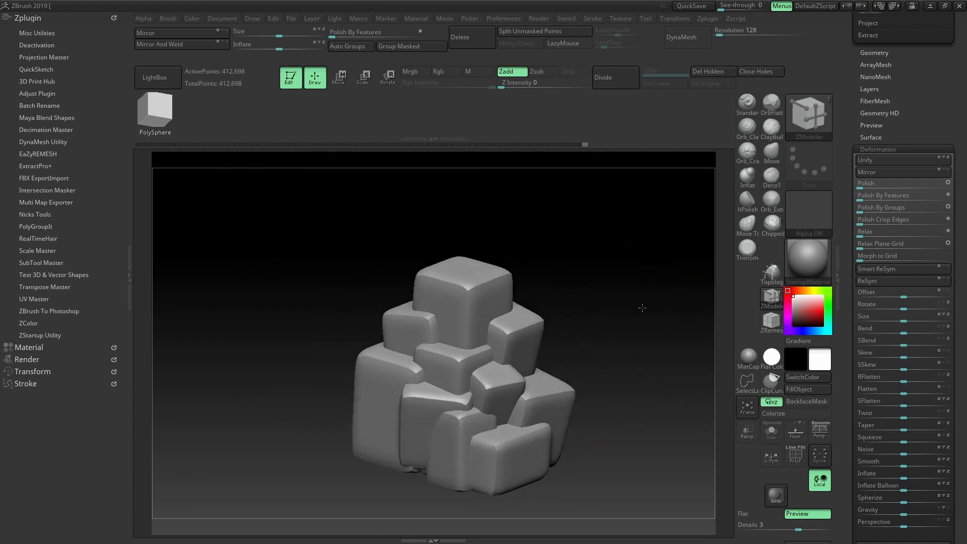
{"action": "right_click_drag", "start_coordinate": [642, 308], "coordinate": [651, 267], "text": "alt"}
{"action": "left_click_drag", "start_coordinate": [962, 454], "coordinate": [962, 297]}
{"action": "left_click_drag", "start_coordinate": [904, 319], "coordinate": [946, 319]}
Enlarge the brush size and select the OrbFlatten_Edge brush
{"action": "key", "text": "w"}
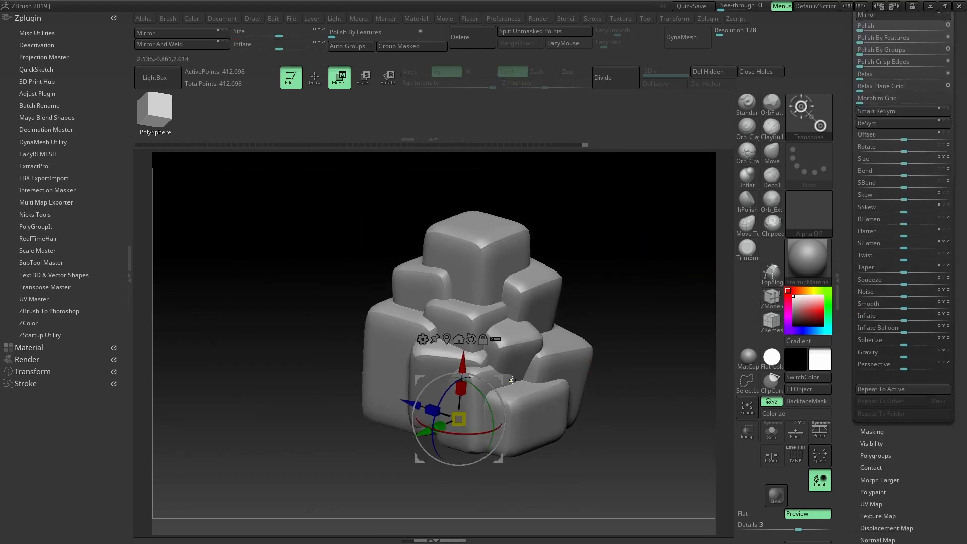
{"action": "right_click_drag", "start_coordinate": [634, 299], "coordinate": [612, 277]}
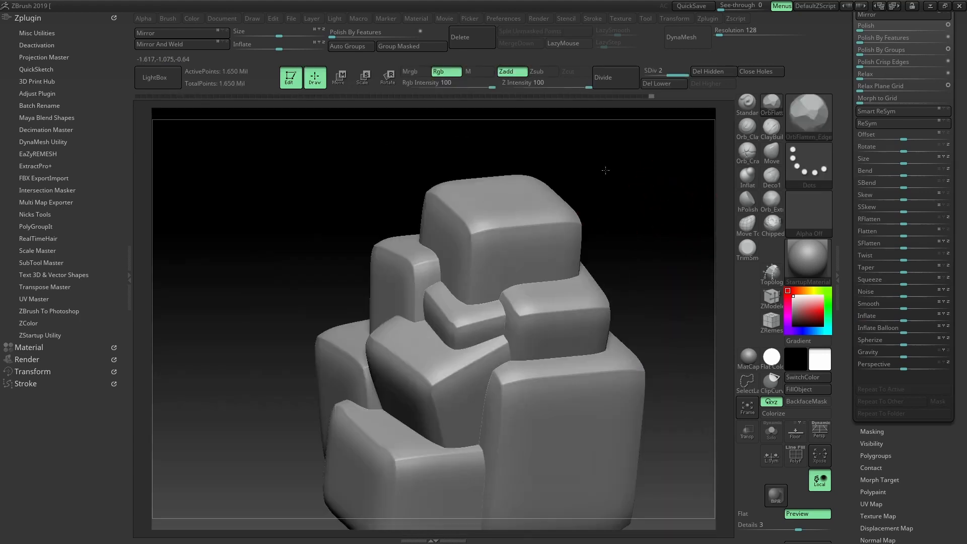
{"action": "mouse_move", "coordinate": [605, 171]}
{"action": "right_mouse_down"}
{"action": "mouse_move", "coordinate": [579, 151]}
{"action": "mouse_move", "coordinate": [647, 172]}
{"action": "mouse_move", "coordinate": [639, 188]}
{"action": "right_mouse_up"}
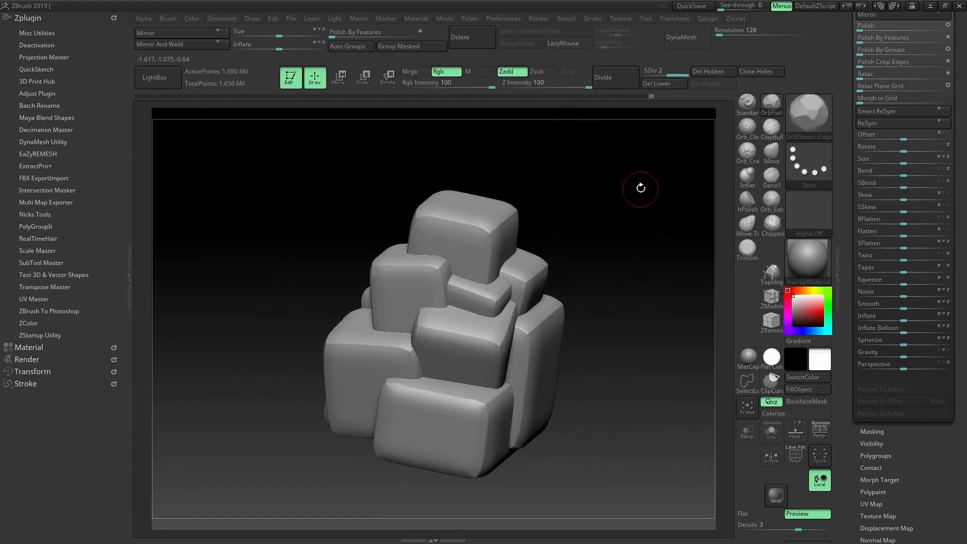
{"action": "key", "text": "s"}
{"action": "mouse_move", "coordinate": [649, 194]}
{"action": "left_mouse_down"}
{"action": "mouse_move", "coordinate": [666, 202]}
{"action": "mouse_move", "coordinate": [651, 201]}
{"action": "left_mouse_up"}
{"action": "left_click", "coordinate": [771, 125]}
{"action": "left_click", "coordinate": [770, 107]}
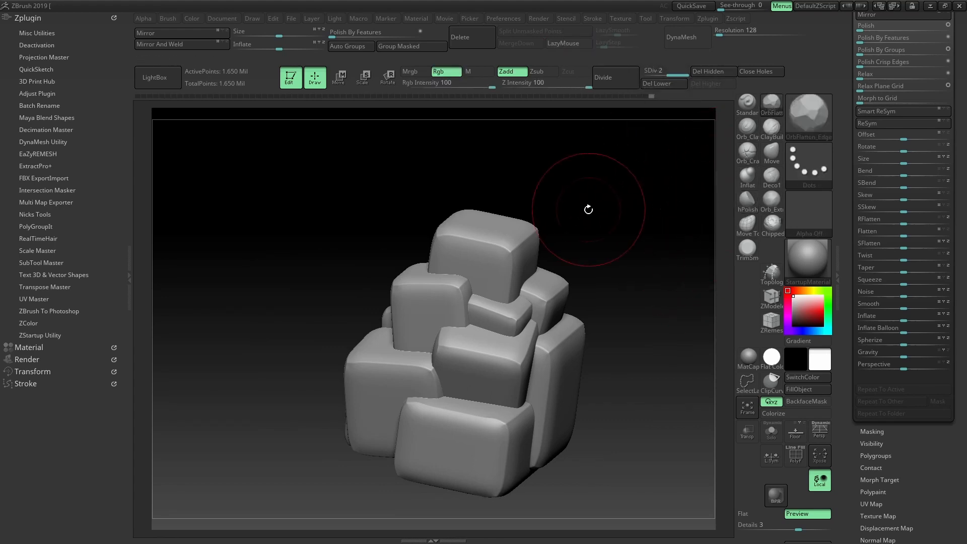
{"action": "right_click_drag", "start_coordinate": [587, 210], "coordinate": [411, 106]}
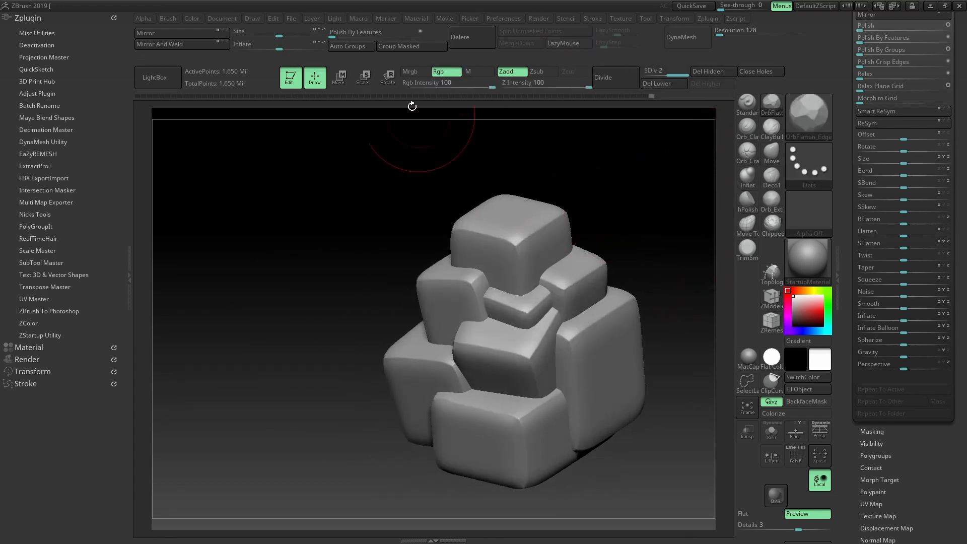
Auto Group the pile, isolate the top block, and flatten its edges into chiselled planes
{"action": "left_click", "coordinate": [367, 47]}
{"action": "left_click", "coordinate": [548, 245], "text": "ctrl+shift"}
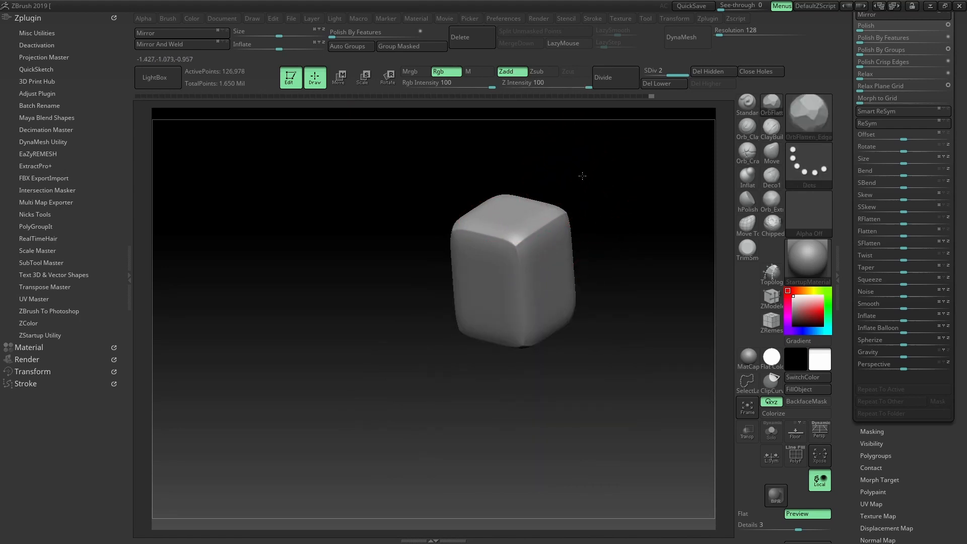
{"action": "left_click_drag", "start_coordinate": [580, 175], "coordinate": [603, 200]}
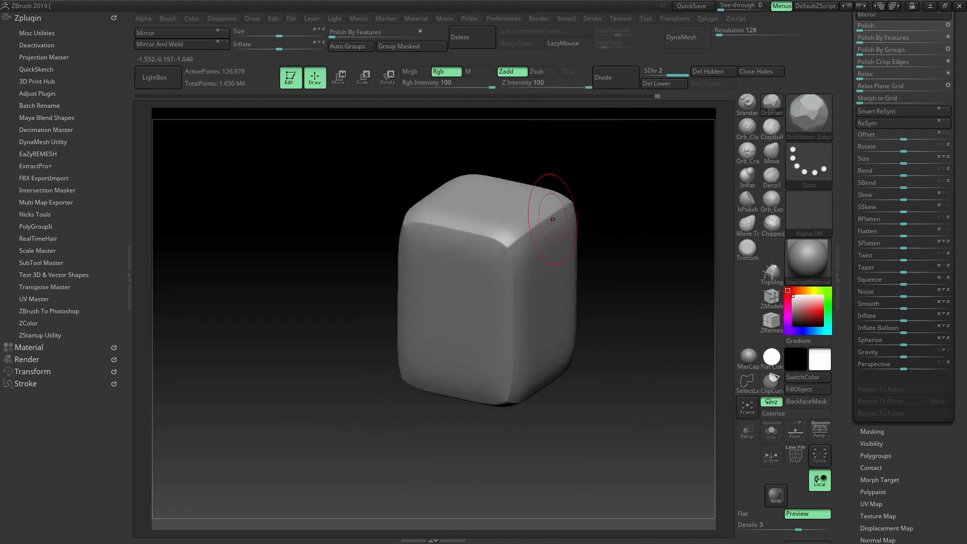
{"action": "left_click_drag", "start_coordinate": [548, 220], "coordinate": [569, 202]}
{"action": "mouse_move", "coordinate": [579, 180]}
{"action": "left_mouse_down"}
{"action": "mouse_move", "coordinate": [582, 198]}
{"action": "mouse_move", "coordinate": [532, 222]}
{"action": "left_mouse_up"}
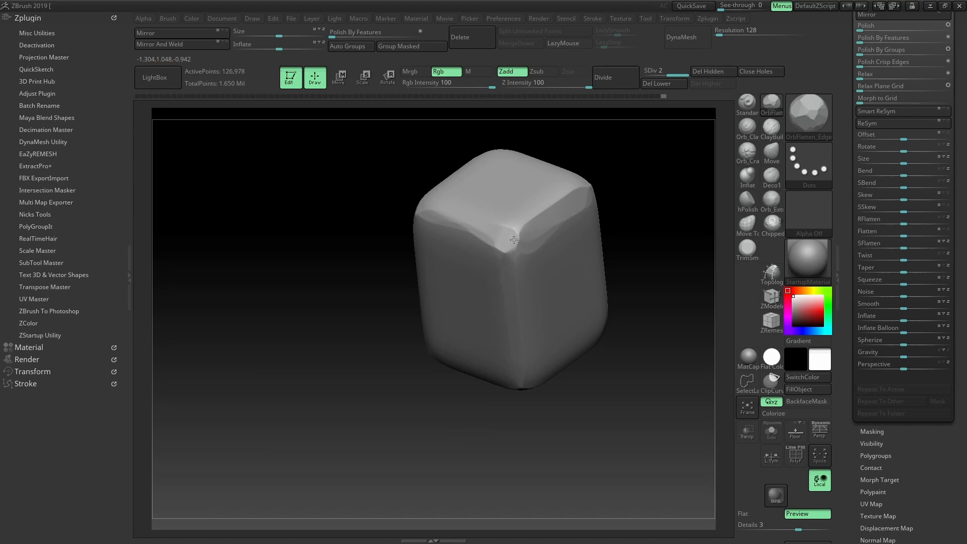
{"action": "left_click_drag", "start_coordinate": [623, 157], "coordinate": [510, 265]}
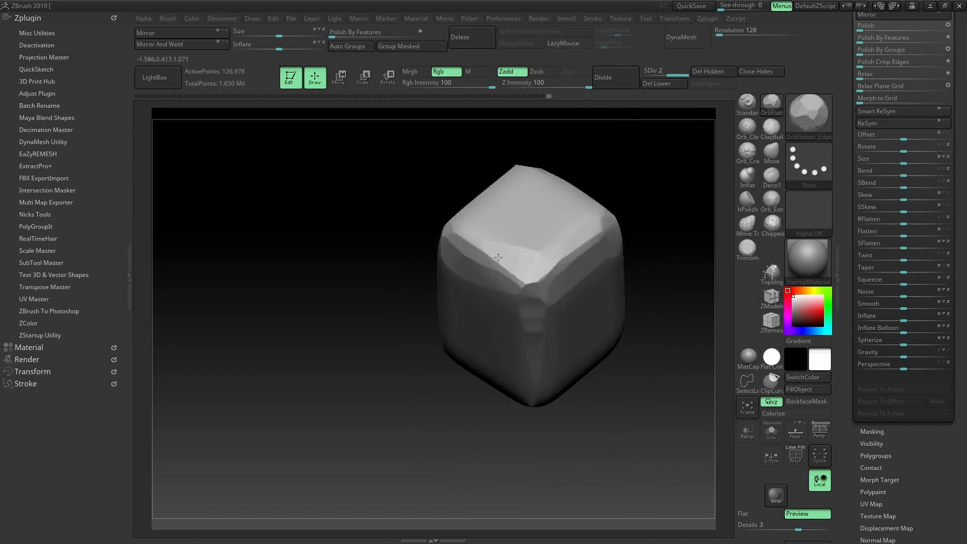
{"action": "left_click_drag", "start_coordinate": [435, 190], "coordinate": [498, 253]}
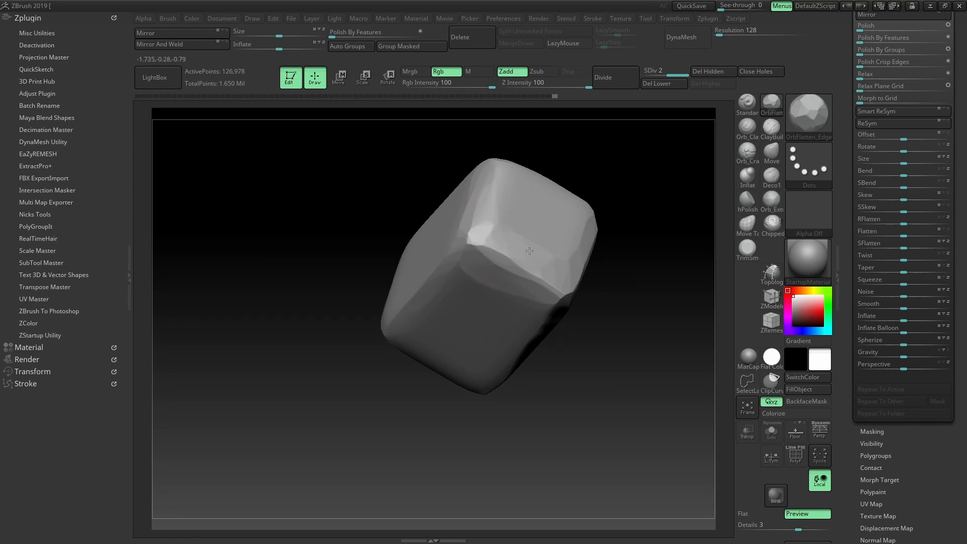
{"action": "left_click_drag", "start_coordinate": [631, 203], "coordinate": [585, 226]}
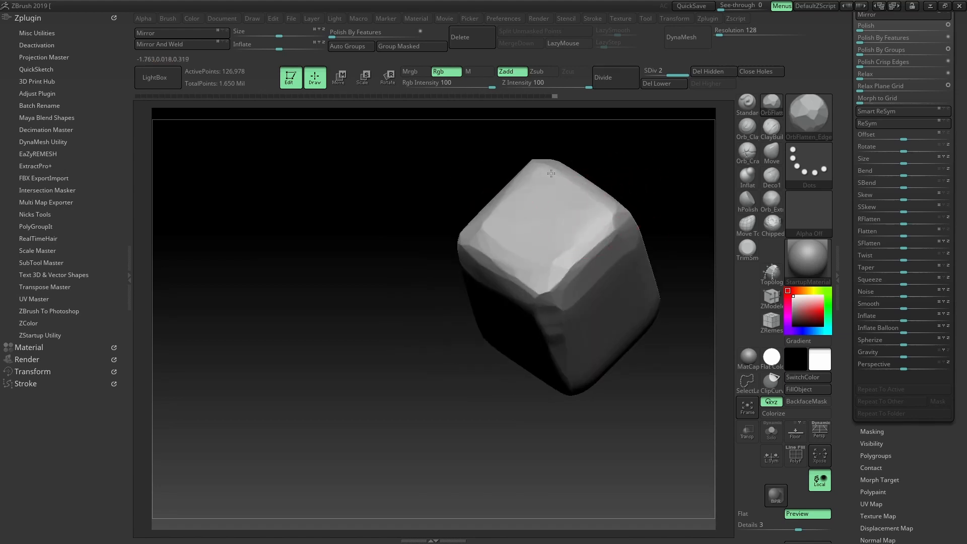
{"action": "mouse_move", "coordinate": [595, 144]}
{"action": "left_mouse_down"}
{"action": "mouse_move", "coordinate": [654, 158]}
{"action": "mouse_move", "coordinate": [586, 211]}
{"action": "left_mouse_up"}
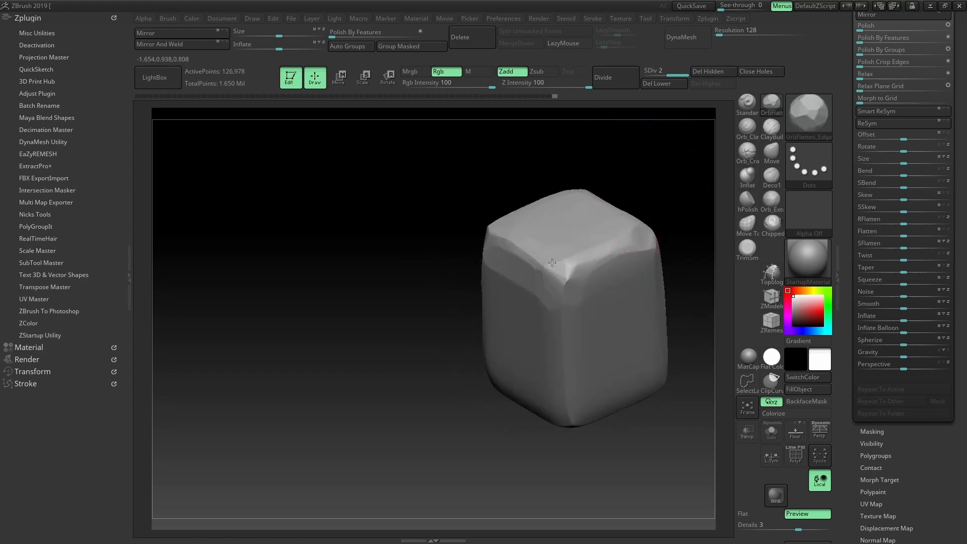
{"action": "mouse_move", "coordinate": [604, 245]}
{"action": "left_mouse_down"}
{"action": "mouse_move", "coordinate": [618, 190]}
{"action": "mouse_move", "coordinate": [700, 176]}
{"action": "left_mouse_up"}
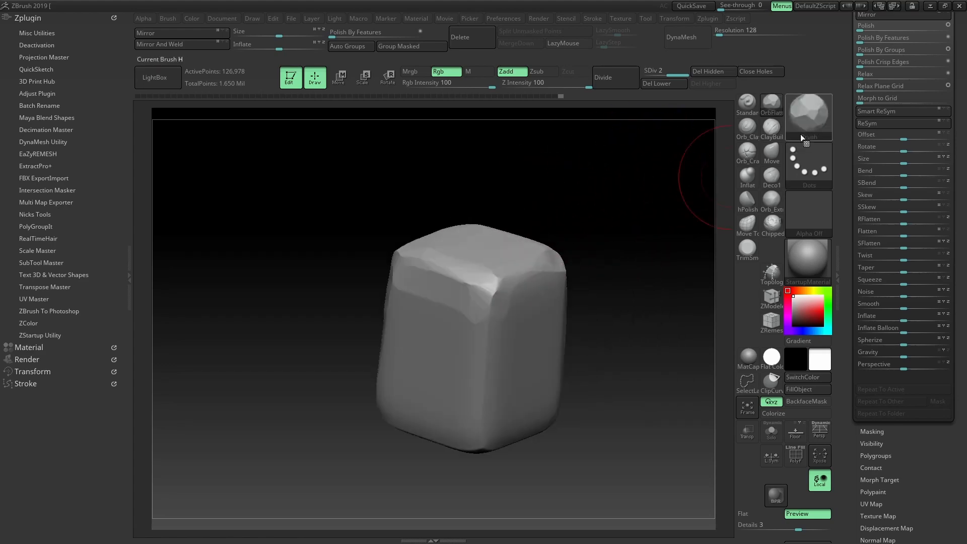
Select the Lu_Cracks_05 brush from the brush library and work the block's top
{"action": "left_click", "coordinate": [795, 114]}
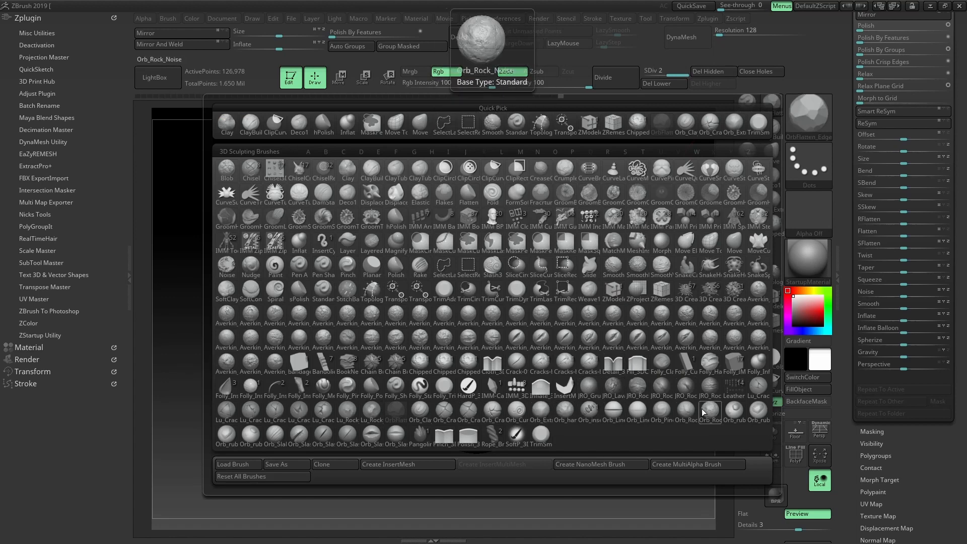
{"action": "left_click", "coordinate": [309, 417]}
{"action": "mouse_move", "coordinate": [515, 283]}
{"action": "right_mouse_down"}
{"action": "mouse_move", "coordinate": [526, 304]}
{"action": "mouse_move", "coordinate": [537, 297]}
{"action": "right_mouse_up"}
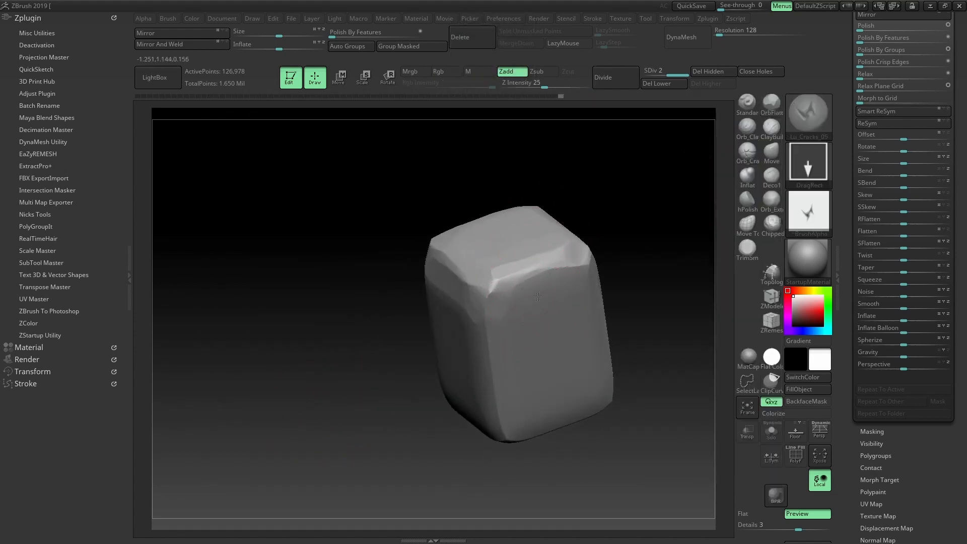
{"action": "mouse_move", "coordinate": [677, 209]}
{"action": "left_mouse_down"}
{"action": "mouse_move", "coordinate": [649, 207]}
{"action": "mouse_move", "coordinate": [643, 189]}
{"action": "mouse_move", "coordinate": [598, 177]}
{"action": "mouse_move", "coordinate": [625, 194]}
{"action": "mouse_move", "coordinate": [567, 213]}
{"action": "left_mouse_up"}
Flatten the surface around the crack with OrbFlatten_Edge, undoing one bad stroke
{"action": "left_click", "coordinate": [770, 103]}
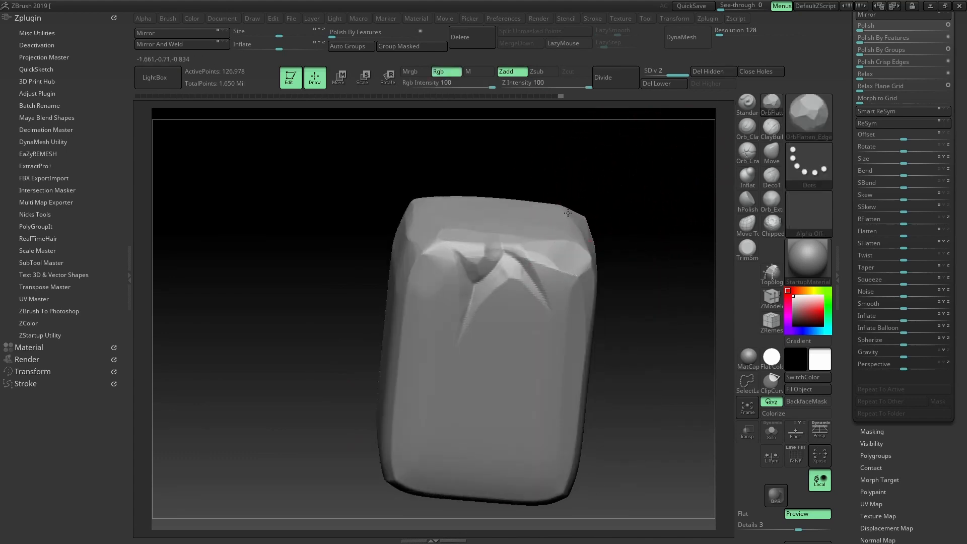
{"action": "left_click_drag", "start_coordinate": [557, 168], "coordinate": [531, 255]}
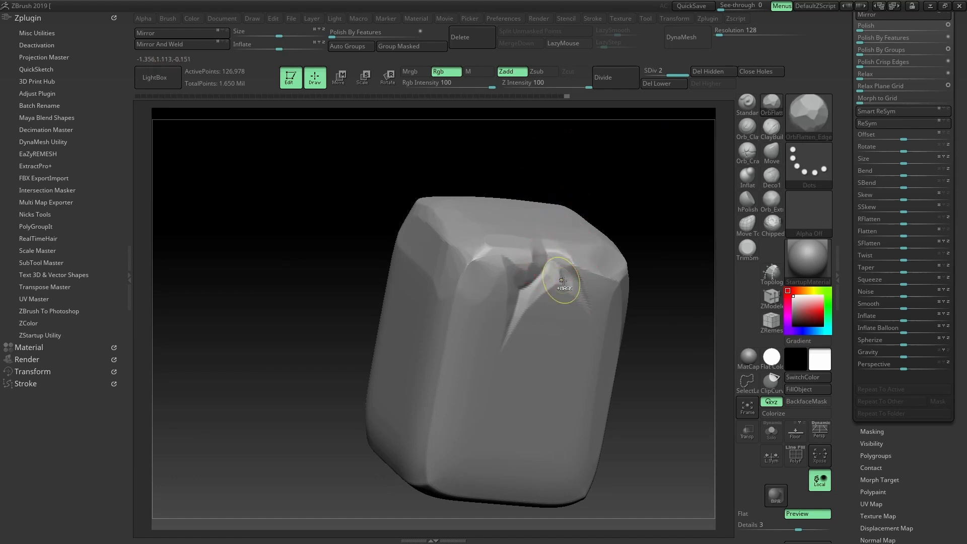
{"action": "key", "text": "ctrl+z"}
{"action": "left_click_drag", "start_coordinate": [563, 280], "coordinate": [545, 284]}
{"action": "left_click_drag", "start_coordinate": [602, 209], "coordinate": [587, 188]}
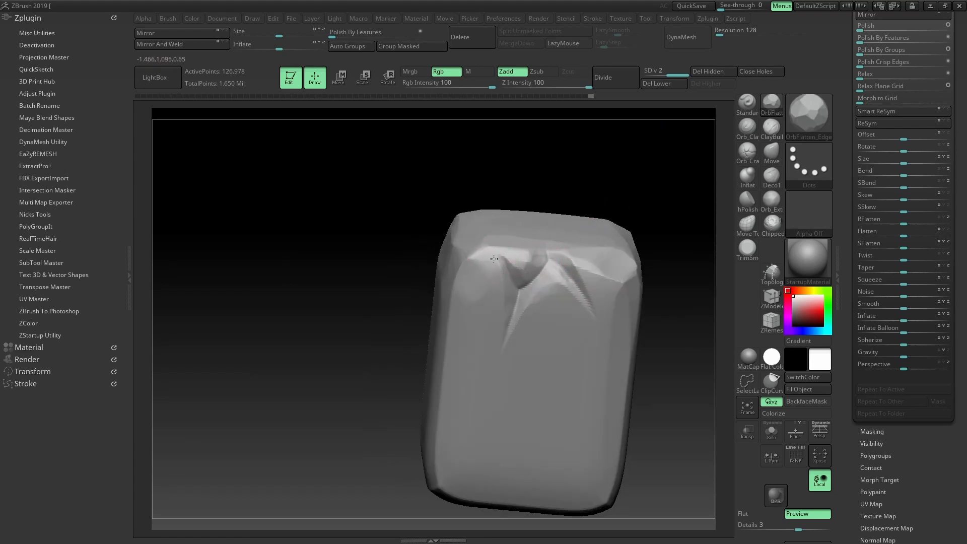
Soften the sharp creases with hPolish, then return to OrbFlatten_Edge
{"action": "left_click", "coordinate": [747, 202]}
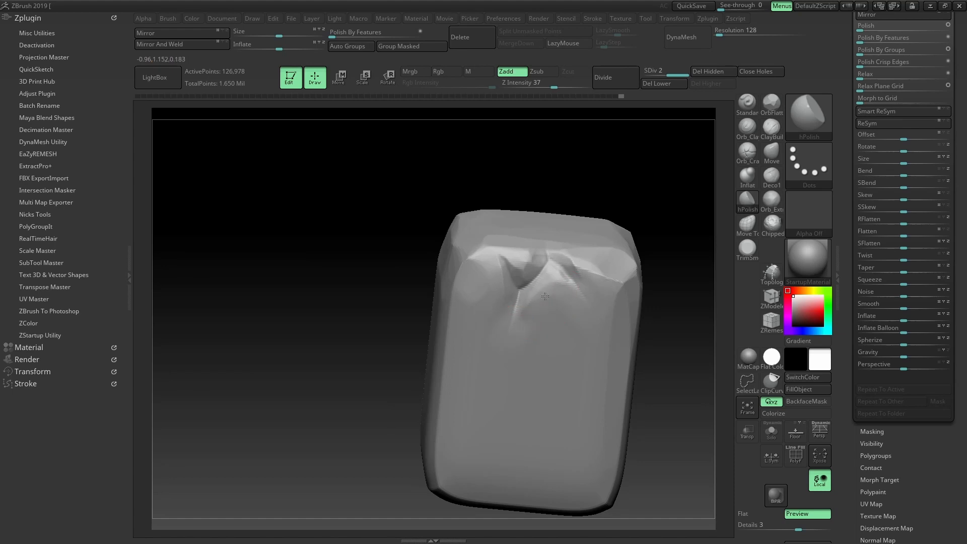
{"action": "left_click", "coordinate": [770, 103]}
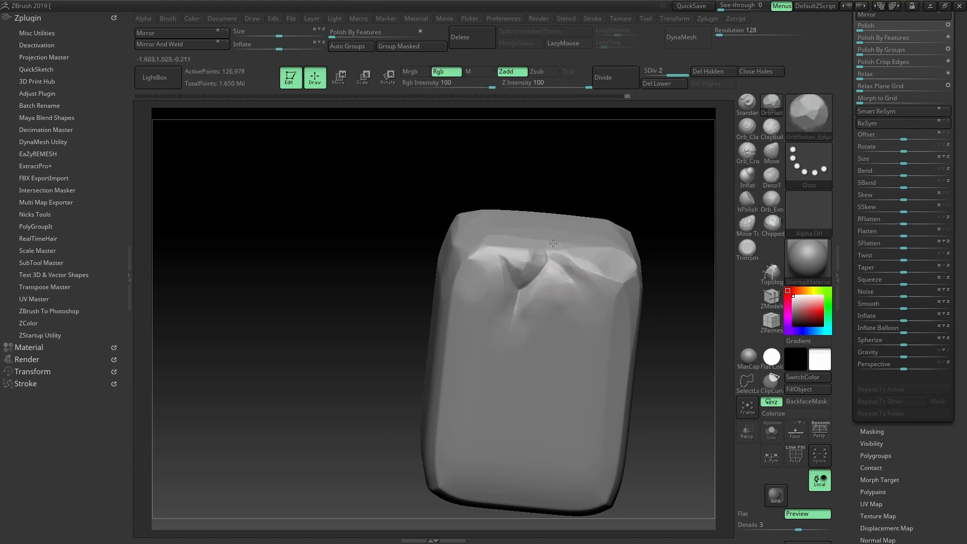
{"action": "right_click_drag", "start_coordinate": [556, 235], "coordinate": [537, 244]}
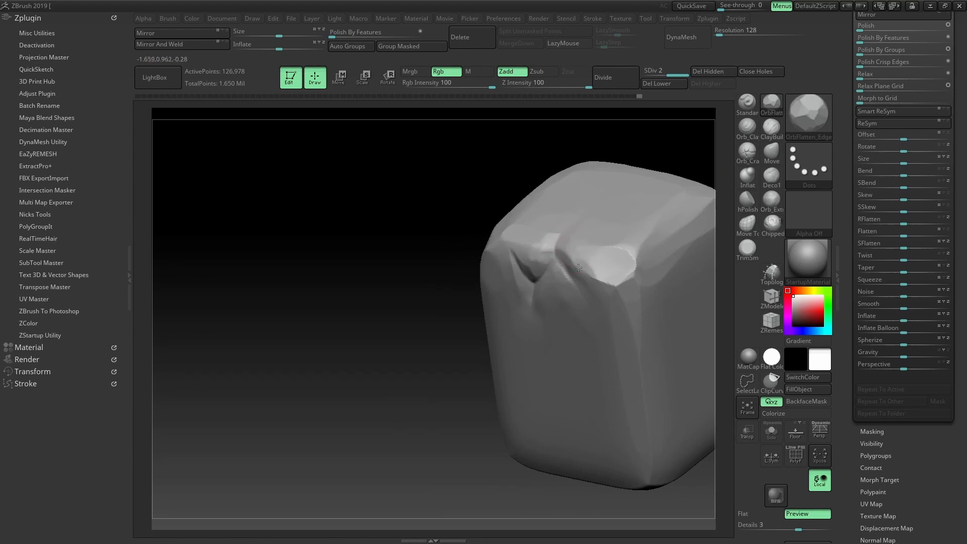
{"action": "right_click_drag", "start_coordinate": [563, 281], "coordinate": [416, 211], "text": "ctrl"}
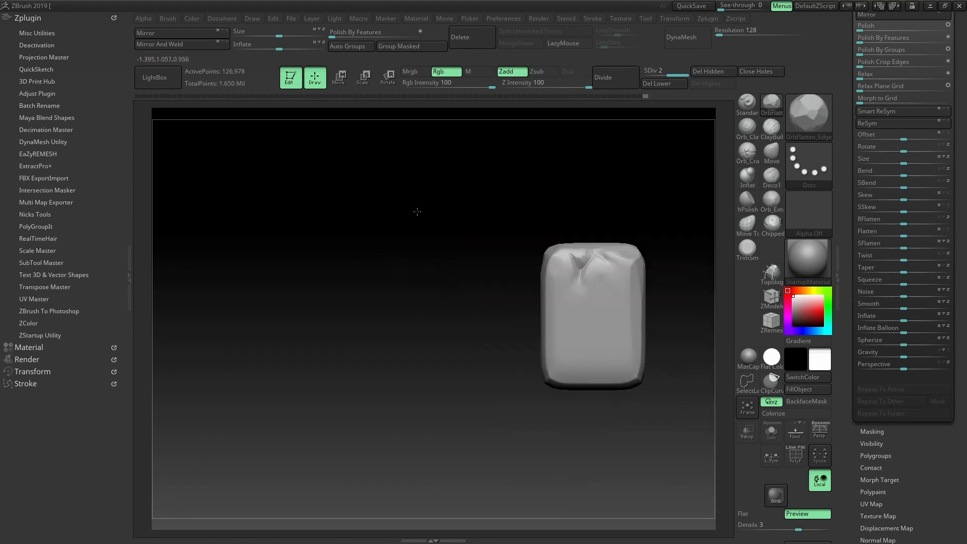
{"action": "right_click_drag", "start_coordinate": [524, 214], "coordinate": [620, 179]}
Turn Solo off and orbit around the whole rock pile
{"action": "left_click", "coordinate": [619, 176], "text": "ctrl+shift"}
{"action": "right_click_drag", "start_coordinate": [394, 271], "coordinate": [411, 249], "text": "alt"}
{"action": "right_click_drag", "start_coordinate": [624, 218], "coordinate": [587, 201], "text": "ctrl"}
{"action": "mouse_move", "coordinate": [586, 201]}
{"action": "right_mouse_down"}
{"action": "mouse_move", "coordinate": [614, 201]}
{"action": "mouse_move", "coordinate": [609, 220]}
{"action": "mouse_move", "coordinate": [643, 249]}
{"action": "mouse_move", "coordinate": [524, 308]}
{"action": "mouse_move", "coordinate": [578, 268]}
{"action": "right_mouse_up"}
{"action": "mouse_move", "coordinate": [540, 301]}
{"action": "right_mouse_down"}
{"action": "mouse_move", "coordinate": [632, 222]}
{"action": "mouse_move", "coordinate": [606, 276]}
{"action": "mouse_move", "coordinate": [653, 211]}
{"action": "right_mouse_up"}
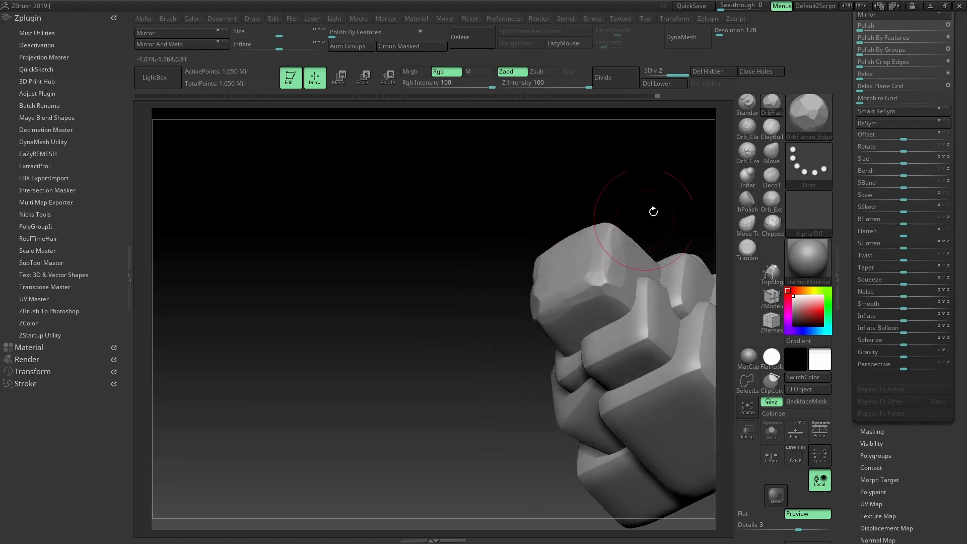
Select TrimSmoothBorder, solo a different block, and turn it to inspect
{"action": "left_click", "coordinate": [747, 252]}
{"action": "mouse_move", "coordinate": [605, 287]}
{"action": "right_mouse_down"}
{"action": "mouse_move", "coordinate": [623, 180]}
{"action": "mouse_move", "coordinate": [641, 250]}
{"action": "mouse_move", "coordinate": [612, 238]}
{"action": "right_mouse_up"}
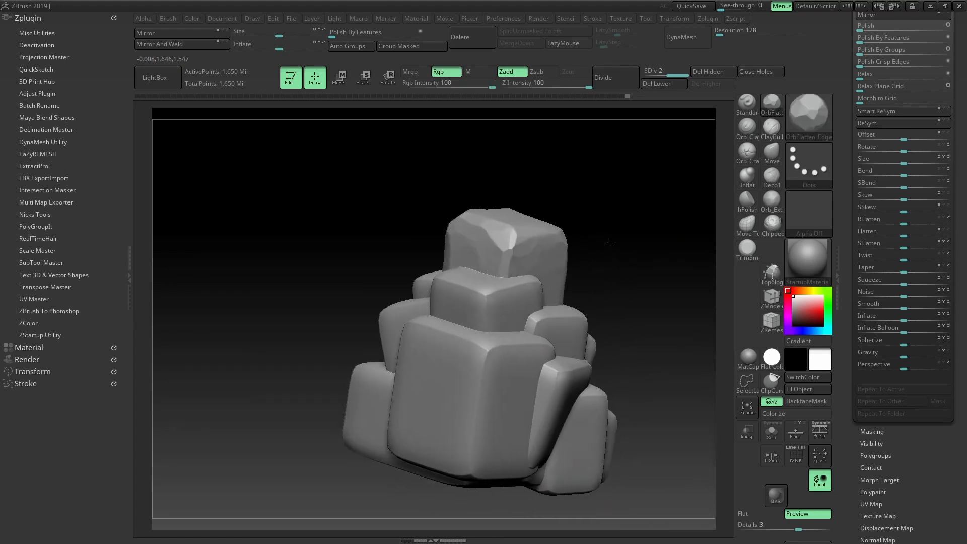
{"action": "mouse_move", "coordinate": [582, 227]}
{"action": "left_mouse_down"}
{"action": "mouse_move", "coordinate": [621, 237]}
{"action": "mouse_move", "coordinate": [560, 236]}
{"action": "left_mouse_up"}
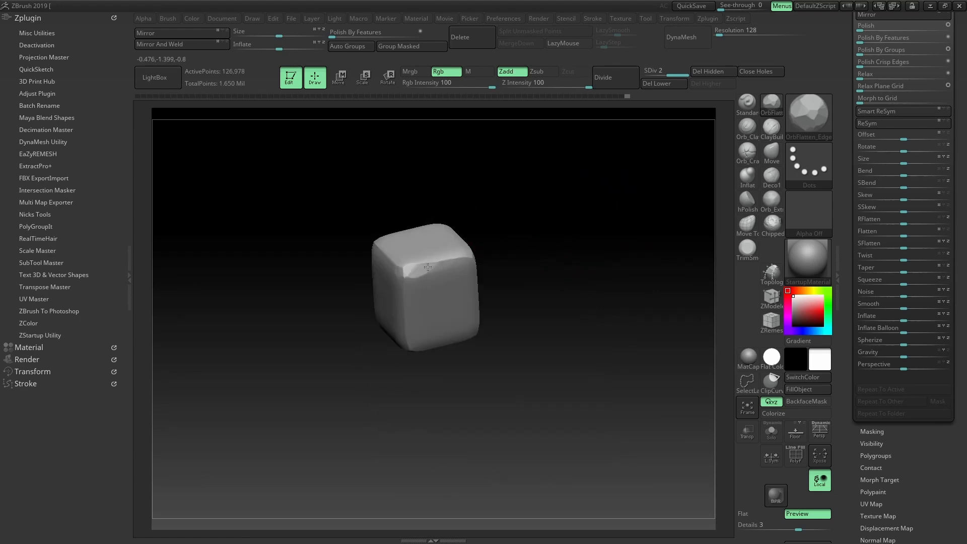
{"action": "mouse_move", "coordinate": [523, 242]}
{"action": "left_mouse_down"}
{"action": "mouse_move", "coordinate": [498, 247]}
{"action": "mouse_move", "coordinate": [486, 301]}
{"action": "mouse_move", "coordinate": [538, 244]}
{"action": "left_mouse_up"}
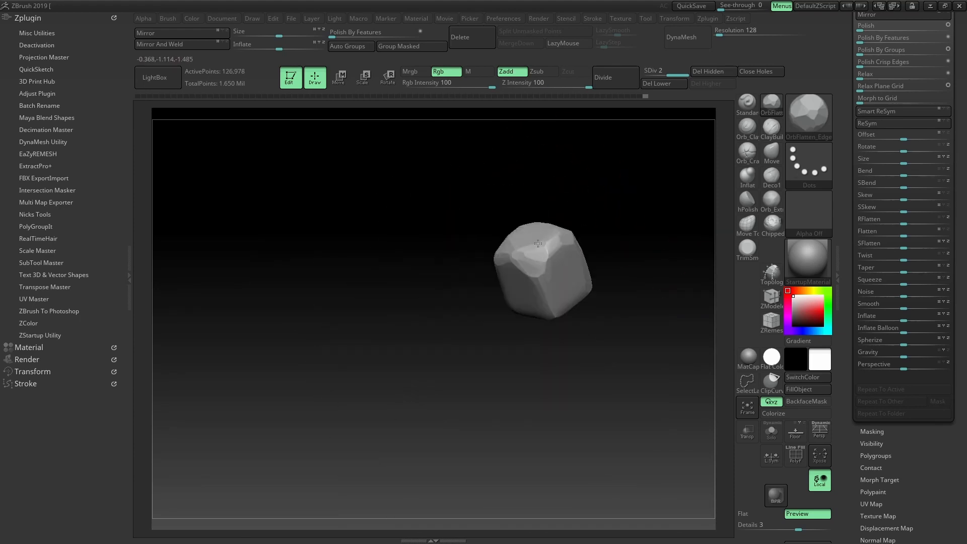
{"action": "left_click_drag", "start_coordinate": [573, 270], "coordinate": [500, 288]}
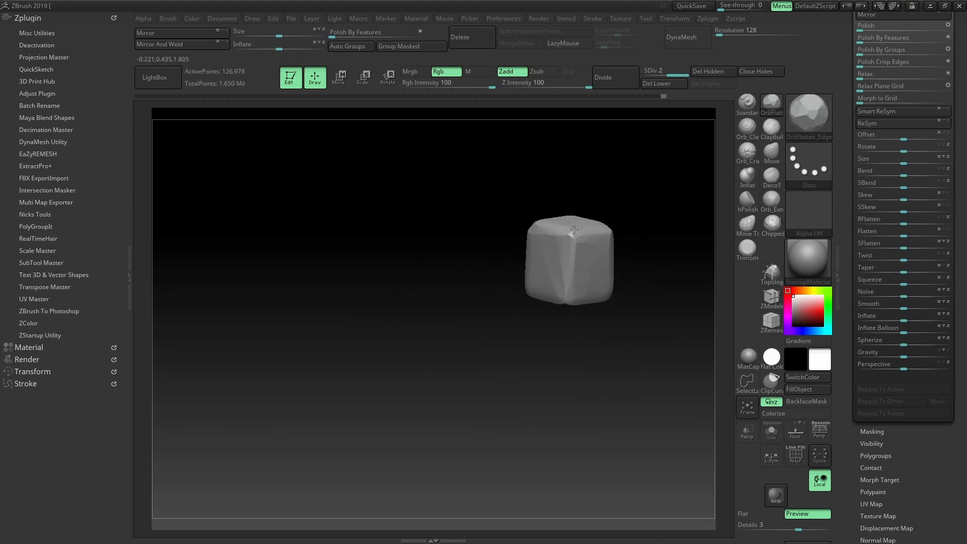
{"action": "mouse_move", "coordinate": [574, 229]}
{"action": "left_mouse_down"}
{"action": "mouse_move", "coordinate": [611, 187]}
{"action": "mouse_move", "coordinate": [600, 277]}
{"action": "mouse_move", "coordinate": [487, 265]}
{"action": "mouse_move", "coordinate": [496, 274]}
{"action": "mouse_move", "coordinate": [523, 252]}
{"action": "mouse_move", "coordinate": [663, 216]}
{"action": "mouse_move", "coordinate": [641, 252]}
{"action": "left_mouse_up"}
Solo each remaining block in turn and switch to the OrbFlatten_Edge brush
{"action": "left_click", "coordinate": [664, 217], "text": "ctrl+shift"}
{"action": "left_click", "coordinate": [544, 302], "text": "alt"}
{"action": "left_click", "coordinate": [641, 252], "text": "ctrl+shift"}
{"action": "left_click", "coordinate": [654, 227], "text": "ctrl+shift"}
{"action": "left_click", "coordinate": [655, 226], "text": "ctrl+shift"}
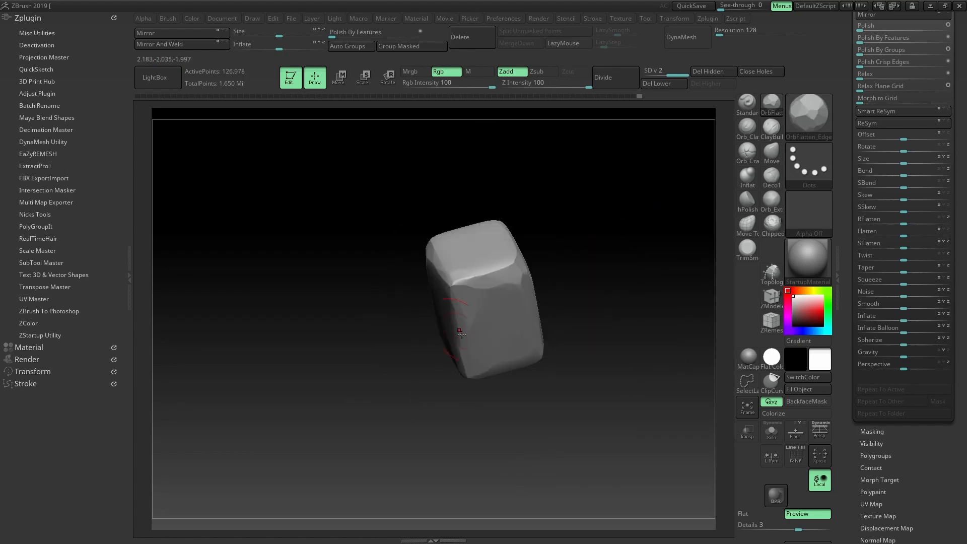
{"action": "left_click", "coordinate": [574, 322], "text": "ctrl+shift"}
{"action": "left_click", "coordinate": [549, 329], "text": "ctrl+shift"}
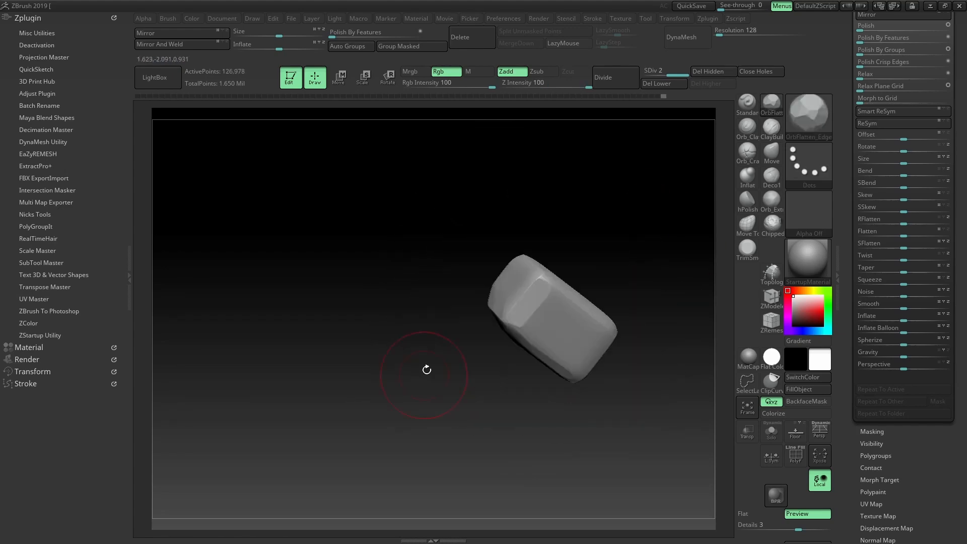
{"action": "left_click", "coordinate": [426, 370], "text": "ctrl+shift"}
Pick a block to reposition, then shift and rotate another isolated block
{"action": "key", "text": "w"}
{"action": "left_click", "coordinate": [473, 322], "text": "ctrl"}
{"action": "key", "text": "q"}
{"action": "left_click", "coordinate": [473, 337], "text": "ctrl+shift"}
{"action": "left_click_drag", "start_coordinate": [545, 420], "coordinate": [604, 433]}
{"action": "left_click_drag", "start_coordinate": [588, 394], "coordinate": [564, 416]}
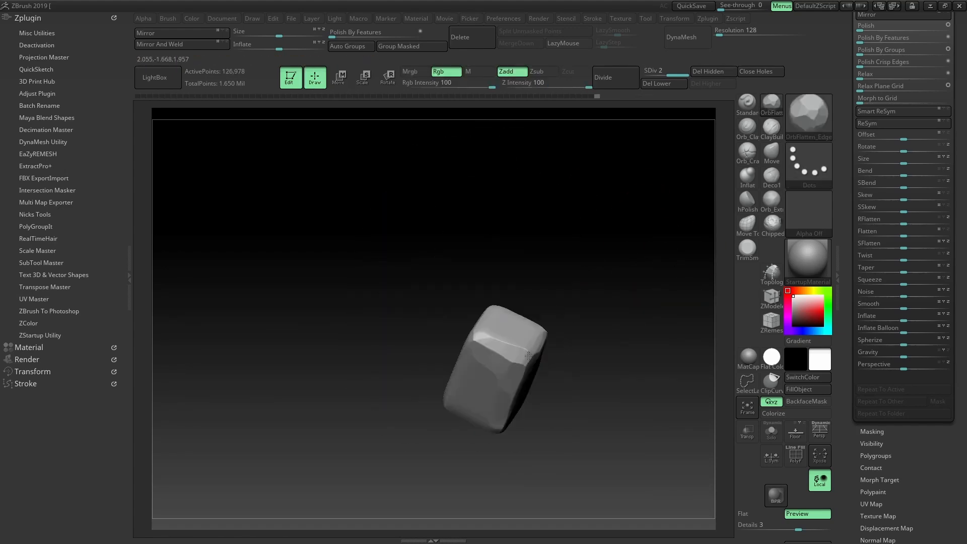
{"action": "left_click", "coordinate": [505, 471], "text": "ctrl+shift"}
Chisel a flat facet onto a block, then mask the rest and raise the bottom slab into the pile
{"action": "left_click", "coordinate": [534, 416], "text": "ctrl+shift"}
{"action": "mouse_move", "coordinate": [327, 216]}
{"action": "left_mouse_down"}
{"action": "mouse_move", "coordinate": [328, 279]}
{"action": "mouse_move", "coordinate": [372, 302]}
{"action": "left_mouse_up"}
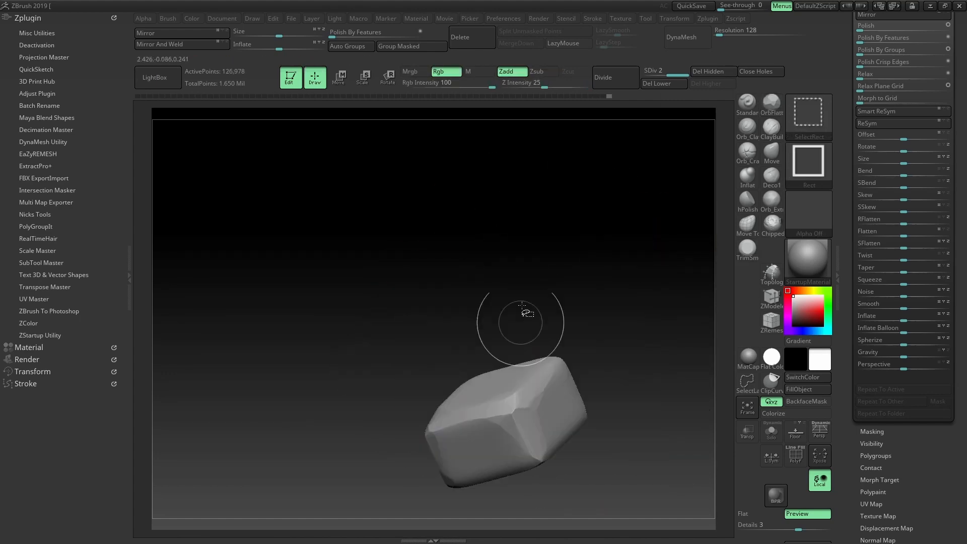
{"action": "left_click", "coordinate": [522, 305], "text": "ctrl+shift"}
{"action": "key", "text": "w"}
{"action": "left_click", "coordinate": [503, 495], "text": "ctrl"}
{"action": "left_click_drag", "start_coordinate": [609, 473], "coordinate": [594, 383]}
{"action": "left_click_drag", "start_coordinate": [312, 402], "coordinate": [362, 433]}
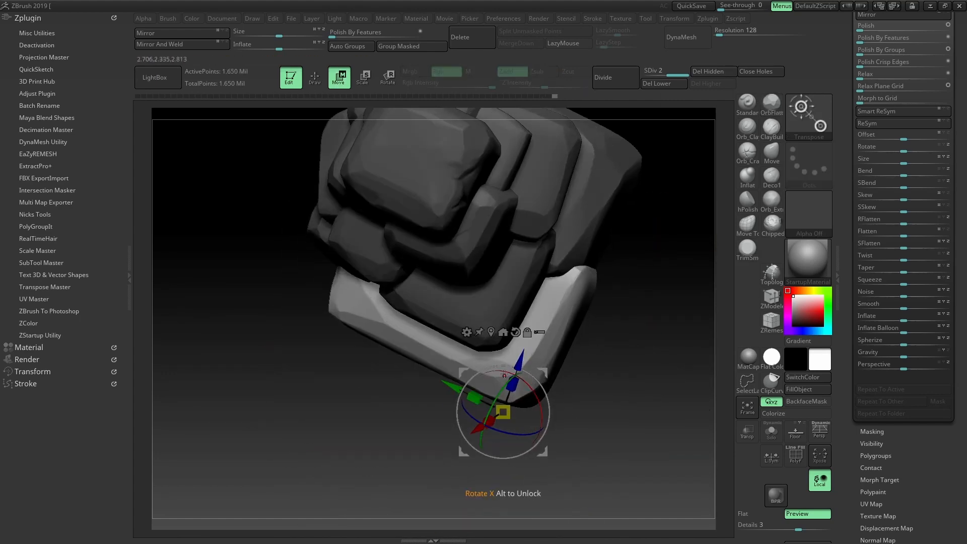
{"action": "key", "text": "q"}
{"action": "mouse_move", "coordinate": [609, 453]}
{"action": "left_mouse_down"}
{"action": "mouse_move", "coordinate": [664, 402]}
{"action": "mouse_move", "coordinate": [594, 347]}
{"action": "left_mouse_up"}
Isolate another single block and flatten its top into carved facets
{"action": "left_click", "coordinate": [468, 410], "text": "ctrl+shift"}
{"action": "left_click", "coordinate": [418, 373], "text": "ctrl+shift"}
{"action": "left_click", "coordinate": [493, 367], "text": "ctrl+shift"}
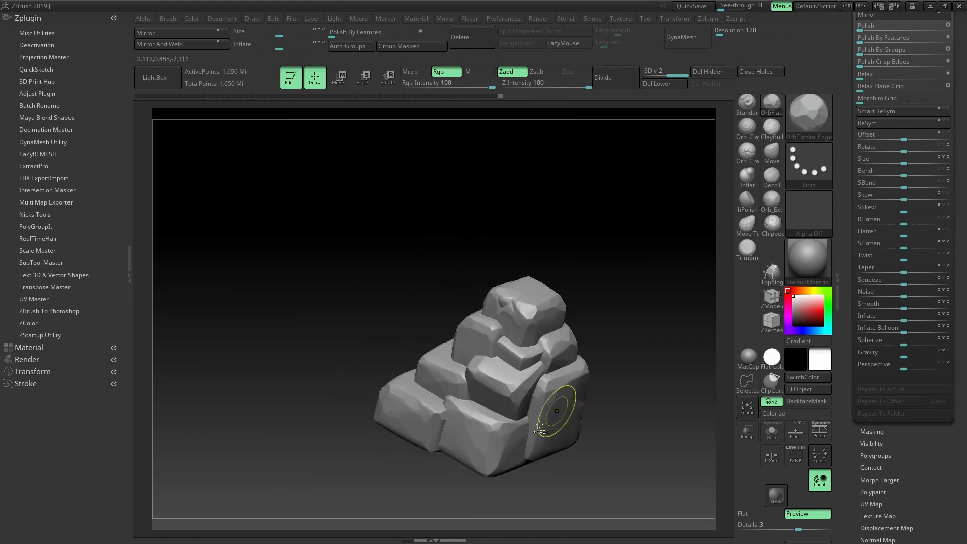
{"action": "left_click", "coordinate": [539, 424], "text": "ctrl+shift"}
{"action": "left_click_drag", "start_coordinate": [594, 412], "coordinate": [559, 370]}
{"action": "left_click_drag", "start_coordinate": [322, 382], "coordinate": [302, 337]}
{"action": "left_click_drag", "start_coordinate": [453, 287], "coordinate": [418, 275]}
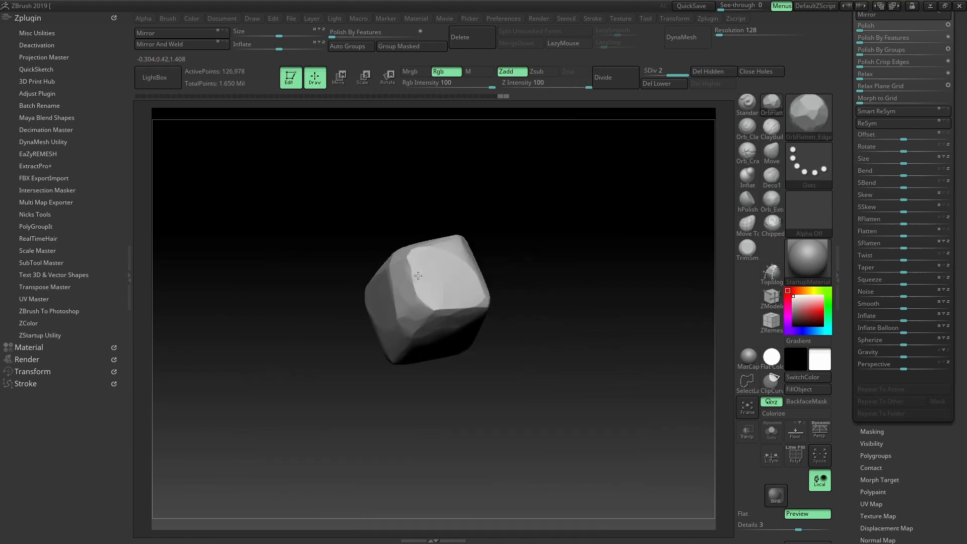
{"action": "left_click_drag", "start_coordinate": [594, 352], "coordinate": [529, 281]}
Mask all but one block, nudge it and the bottom rock into place, and drop to base subdivision
{"action": "left_click", "coordinate": [599, 352], "text": "ctrl+shift"}
{"action": "key", "text": "w"}
{"action": "left_click", "coordinate": [410, 292], "text": "ctrl"}
{"action": "left_click_drag", "start_coordinate": [584, 231], "coordinate": [554, 302]}
{"action": "left_click_drag", "start_coordinate": [455, 243], "coordinate": [468, 241]}
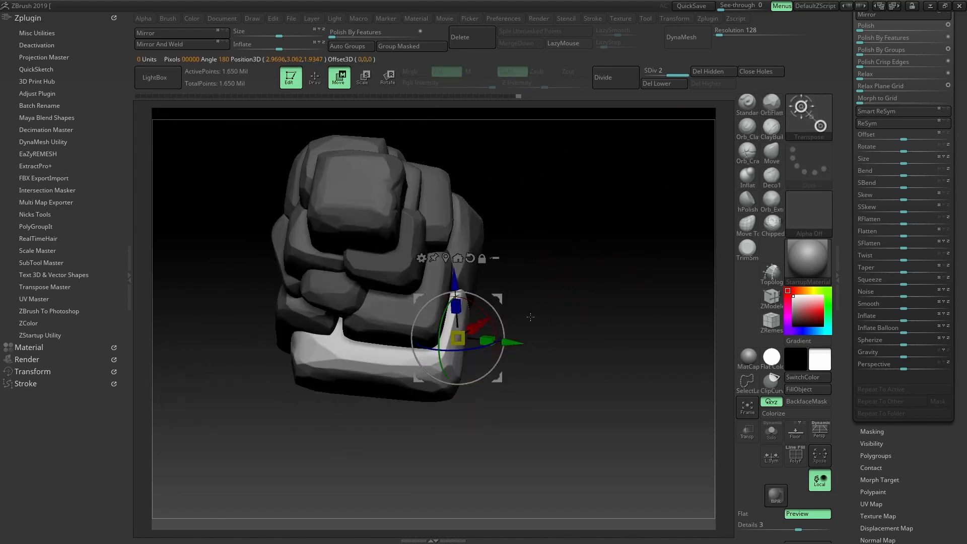
{"action": "left_click_drag", "start_coordinate": [534, 262], "coordinate": [570, 313]}
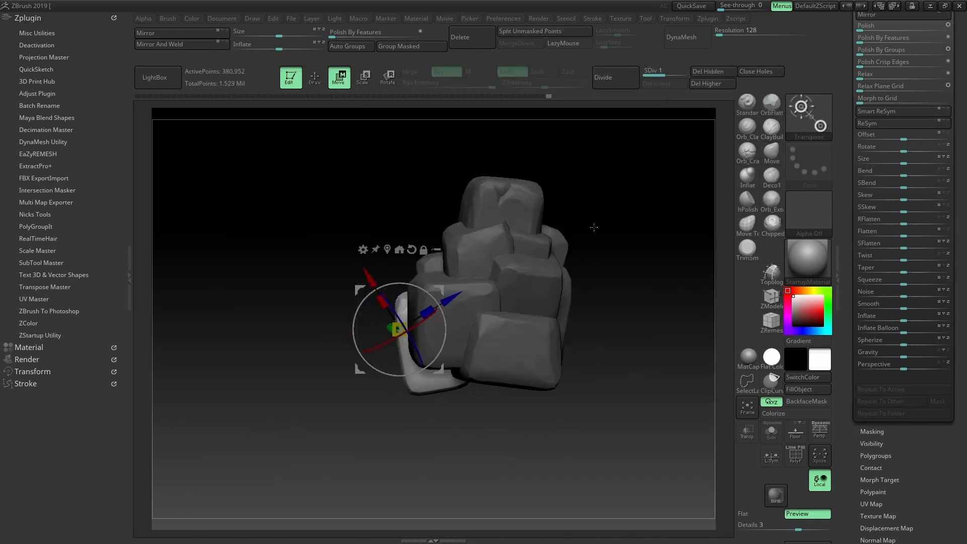
{"action": "left_click_drag", "start_coordinate": [595, 225], "coordinate": [649, 208]}
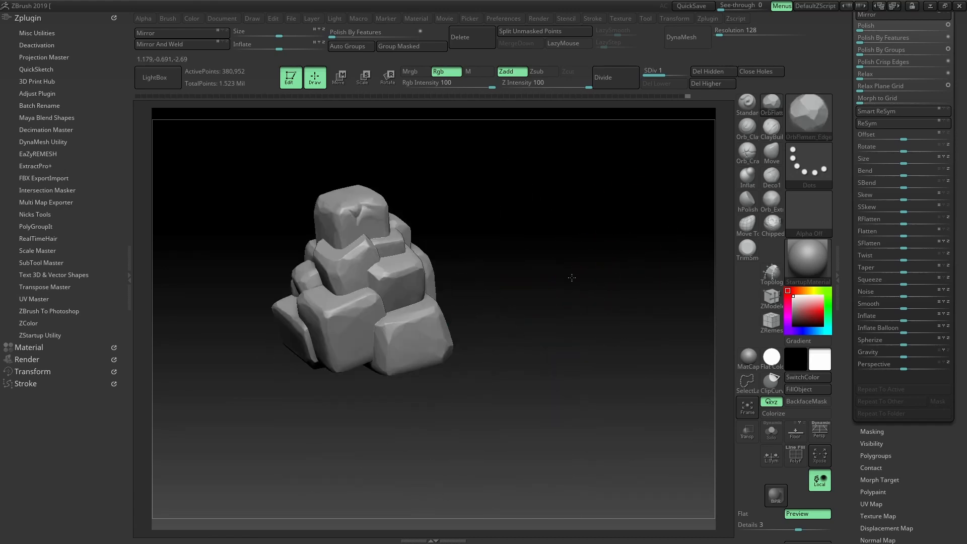
Inspect the rock pile from several angles and bring up the Geometry settings instead of Deformation
{"action": "left_click_drag", "start_coordinate": [584, 274], "coordinate": [616, 216]}
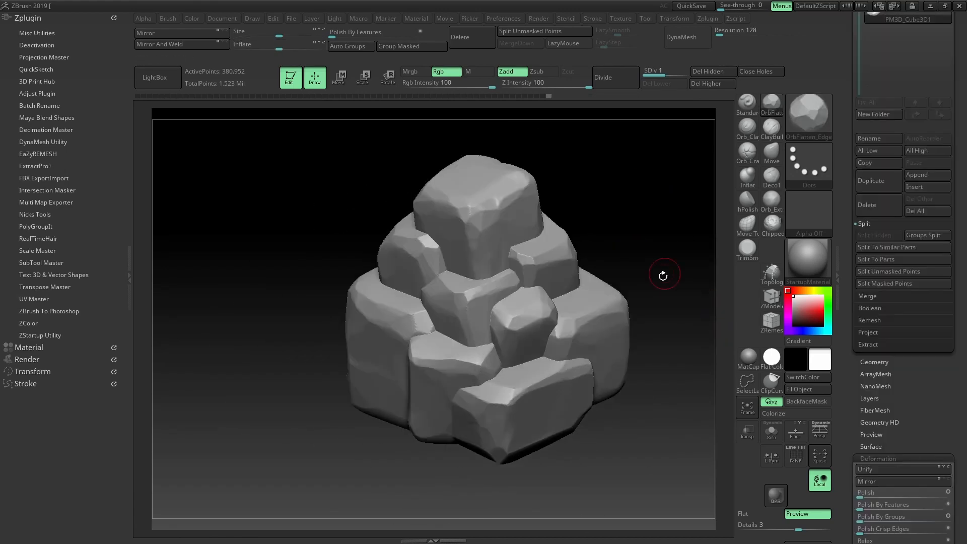
{"action": "left_click_drag", "start_coordinate": [662, 276], "coordinate": [655, 223]}
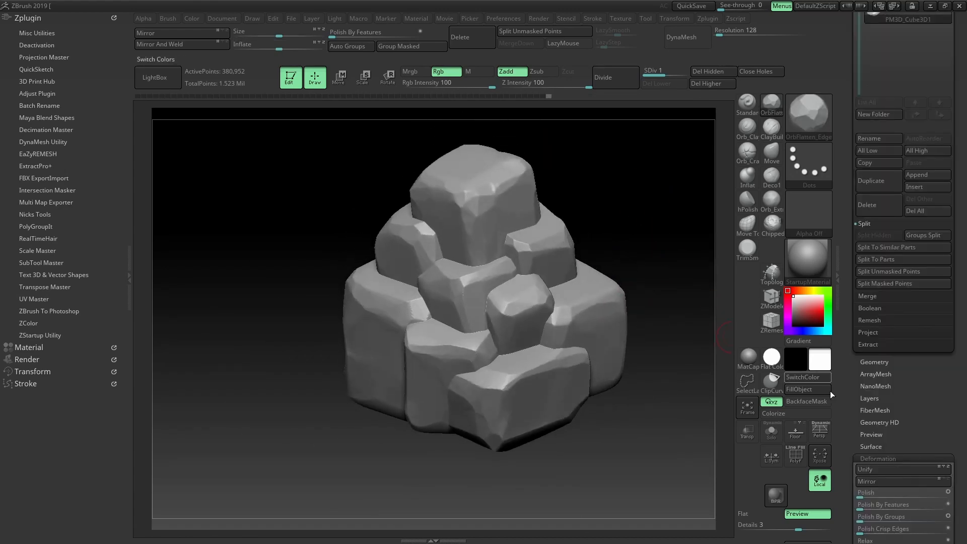
{"action": "left_click_drag", "start_coordinate": [958, 227], "coordinate": [953, 269]}
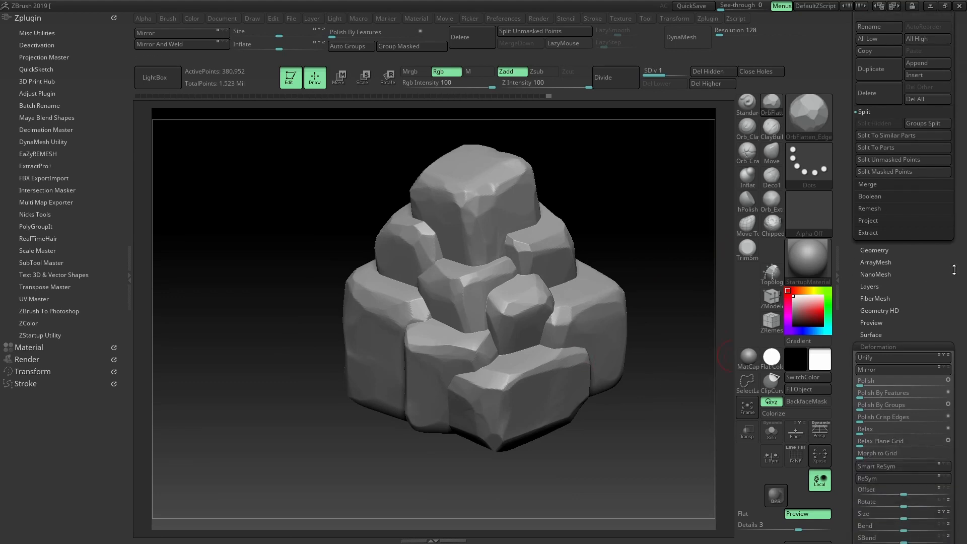
{"action": "left_click", "coordinate": [876, 347]}
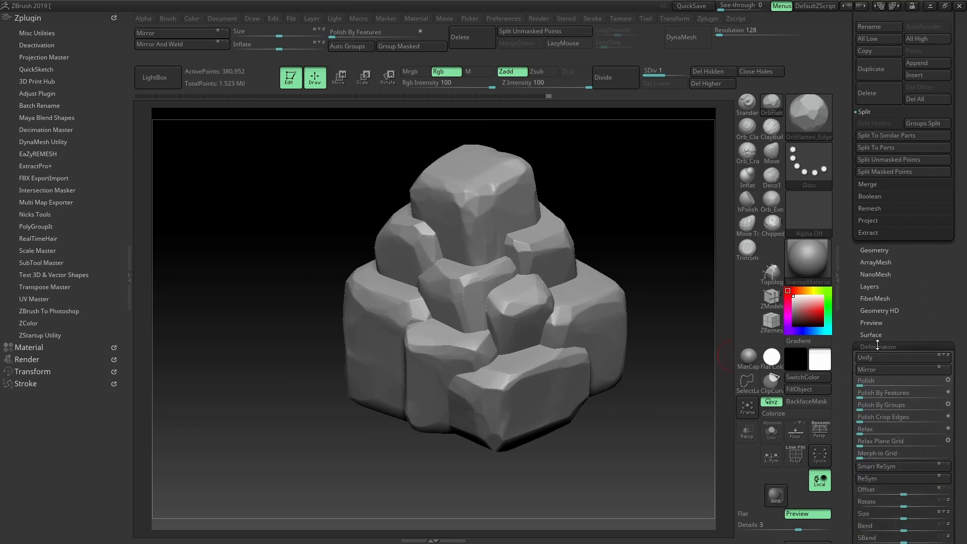
{"action": "left_click", "coordinate": [872, 252]}
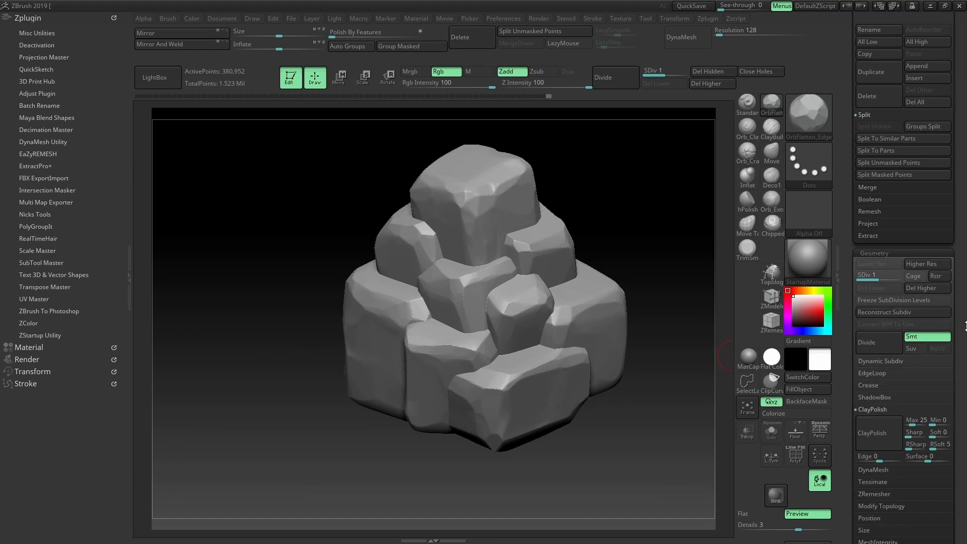
{"action": "left_click_drag", "start_coordinate": [946, 420], "coordinate": [945, 283]}
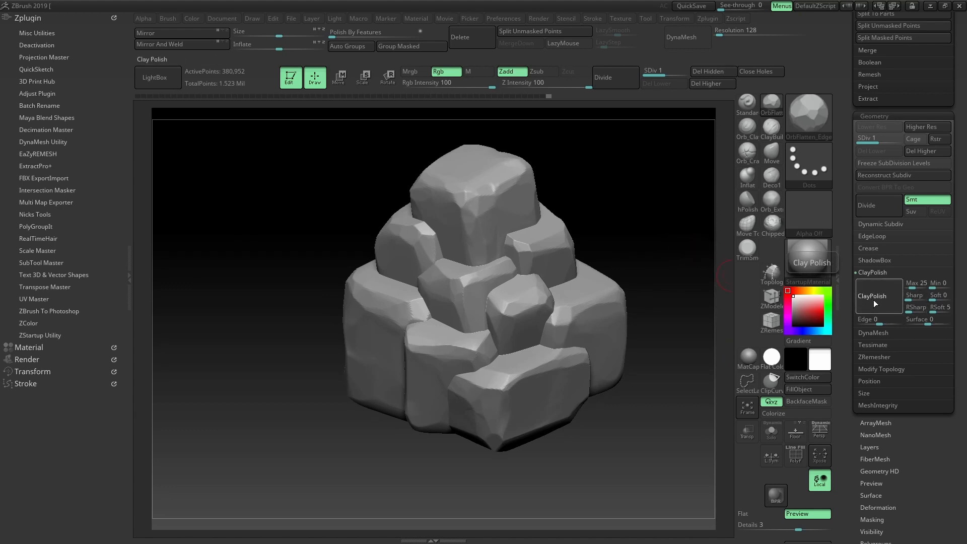
{"action": "left_click_drag", "start_coordinate": [637, 195], "coordinate": [660, 206]}
{"action": "left_click_drag", "start_coordinate": [639, 188], "coordinate": [662, 215]}
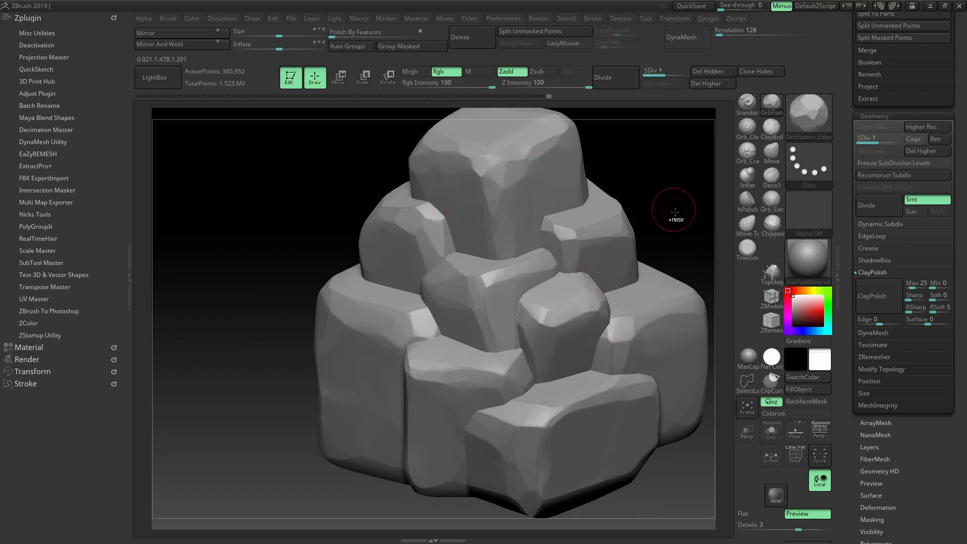
{"action": "left_click_drag", "start_coordinate": [675, 212], "coordinate": [723, 286]}
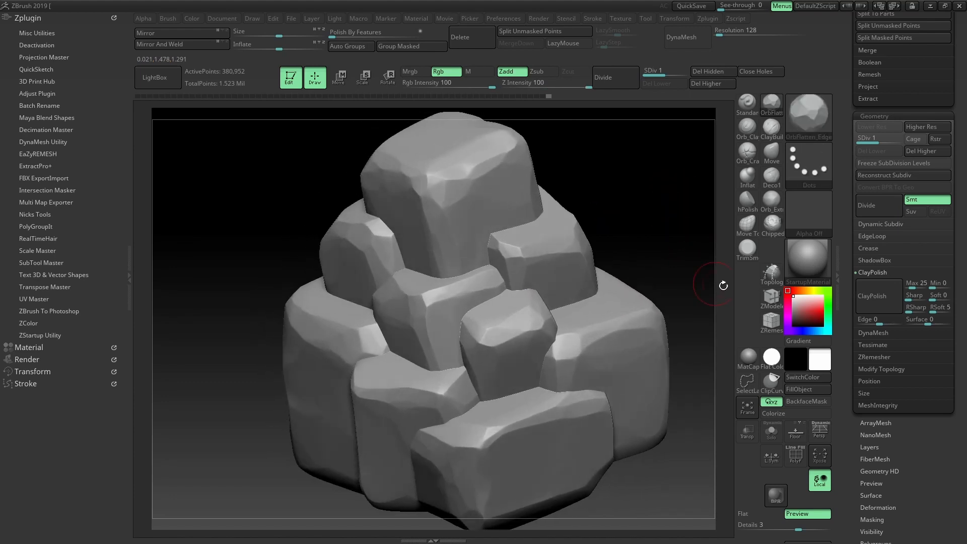
Rectangle-select the pile's base and invert visibility so the base is hidden
{"action": "key", "text": "ctrl"}
{"action": "key", "text": "s"}
{"action": "mouse_move", "coordinate": [624, 201]}
{"action": "left_mouse_down"}
{"action": "mouse_move", "coordinate": [612, 251]}
{"action": "mouse_move", "coordinate": [632, 215]}
{"action": "mouse_move", "coordinate": [629, 230]}
{"action": "left_mouse_up"}
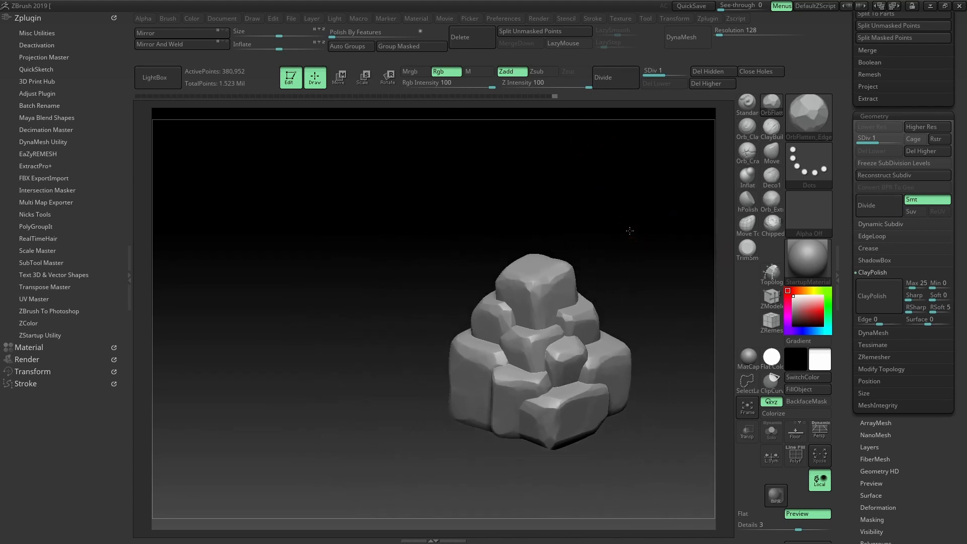
{"action": "left_click_drag", "start_coordinate": [629, 231], "coordinate": [628, 198]}
{"action": "left_click_drag", "start_coordinate": [648, 459], "coordinate": [249, 347], "text": "ctrl+shift"}
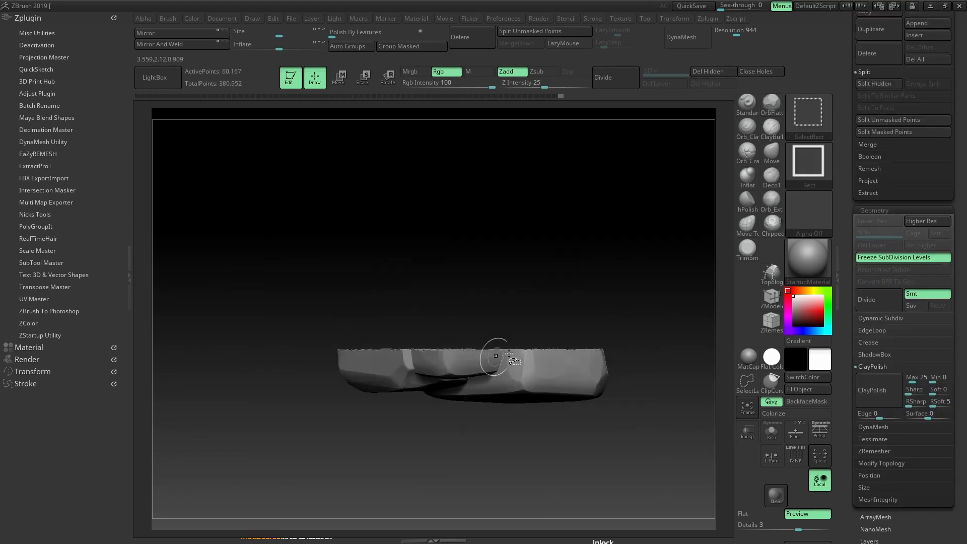
{"action": "left_click_drag", "start_coordinate": [659, 235], "coordinate": [615, 268], "text": "ctrl+shift"}
{"action": "left_click_drag", "start_coordinate": [647, 220], "coordinate": [594, 219]}
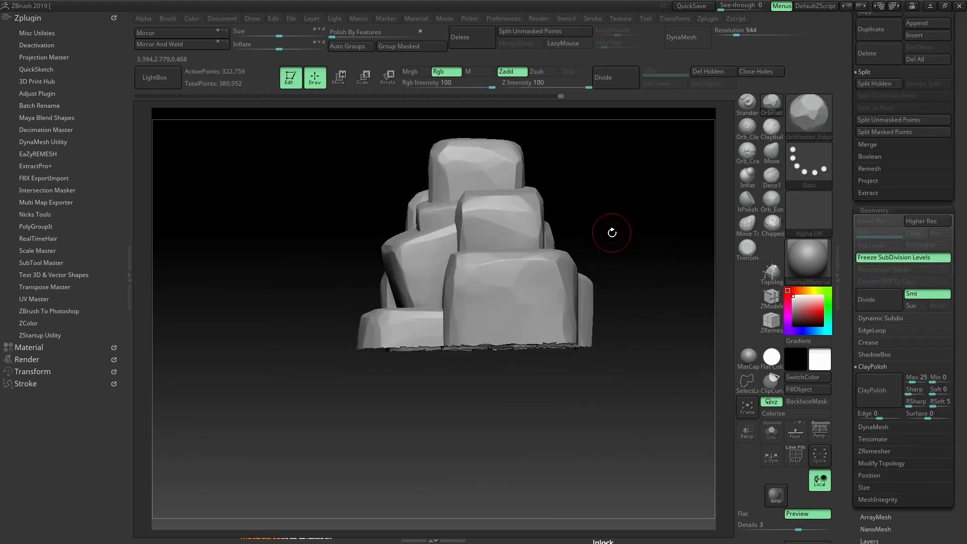
Delete the hidden base geometry with Del Hidden and place the Move gizmo at the rock's bottom
{"action": "left_click", "coordinate": [707, 72]}
{"action": "key", "text": "w"}
{"action": "left_click_drag", "start_coordinate": [552, 385], "coordinate": [493, 361], "text": "alt"}
{"action": "left_click", "coordinate": [481, 364]}
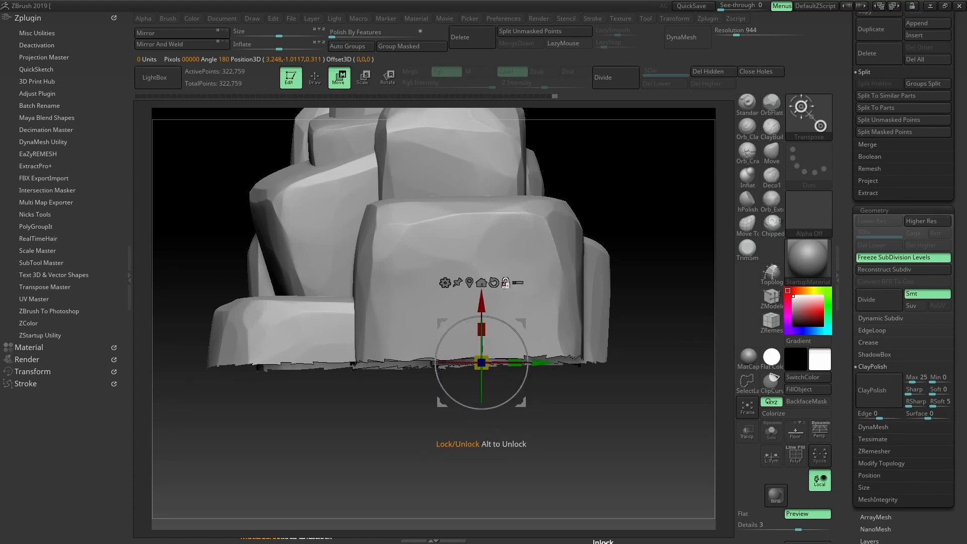
Mask a strip along the bottom, invert it, and squash the ragged underside into a flat base
{"action": "left_click", "coordinate": [613, 346], "text": "ctrl"}
{"action": "left_click", "coordinate": [612, 345], "text": "ctrl"}
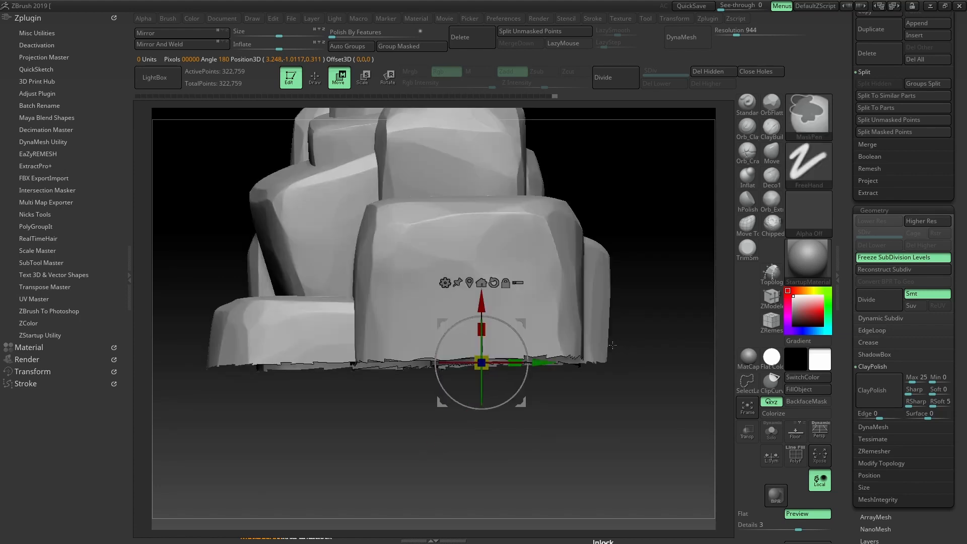
{"action": "left_click_drag", "start_coordinate": [658, 439], "coordinate": [154, 353], "text": "ctrl"}
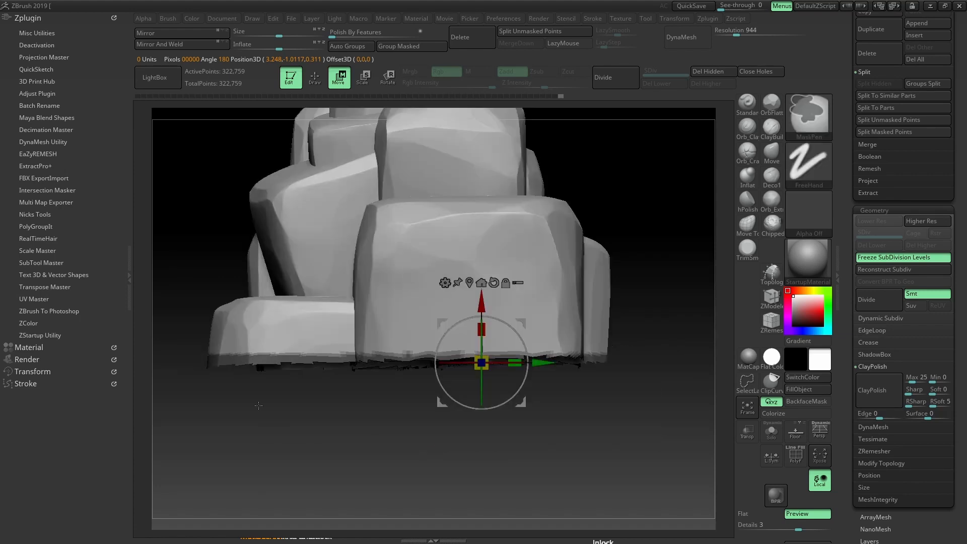
{"action": "left_click_drag", "start_coordinate": [564, 406], "coordinate": [599, 402], "text": "alt"}
{"action": "left_click", "coordinate": [600, 428], "text": "ctrl"}
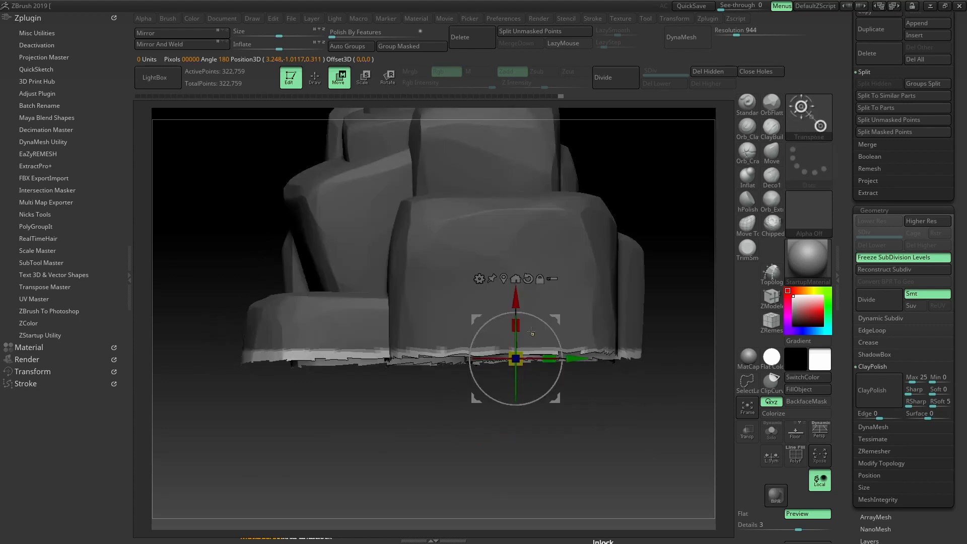
{"action": "left_click_drag", "start_coordinate": [516, 300], "coordinate": [519, 348]}
{"action": "key", "text": "ctrl+z"}
{"action": "left_click_drag", "start_coordinate": [650, 223], "coordinate": [640, 194], "text": "alt"}
{"action": "left_click_drag", "start_coordinate": [612, 209], "coordinate": [670, 187]}
{"action": "left_click_drag", "start_coordinate": [664, 178], "coordinate": [624, 156]}
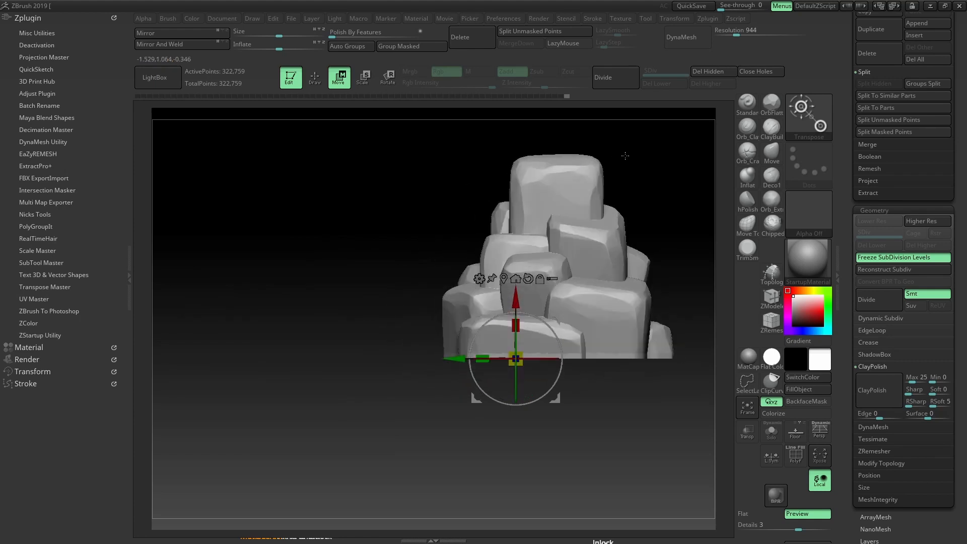
{"action": "left_click_drag", "start_coordinate": [685, 139], "coordinate": [576, 162], "text": "alt"}
{"action": "left_click", "coordinate": [772, 154]}
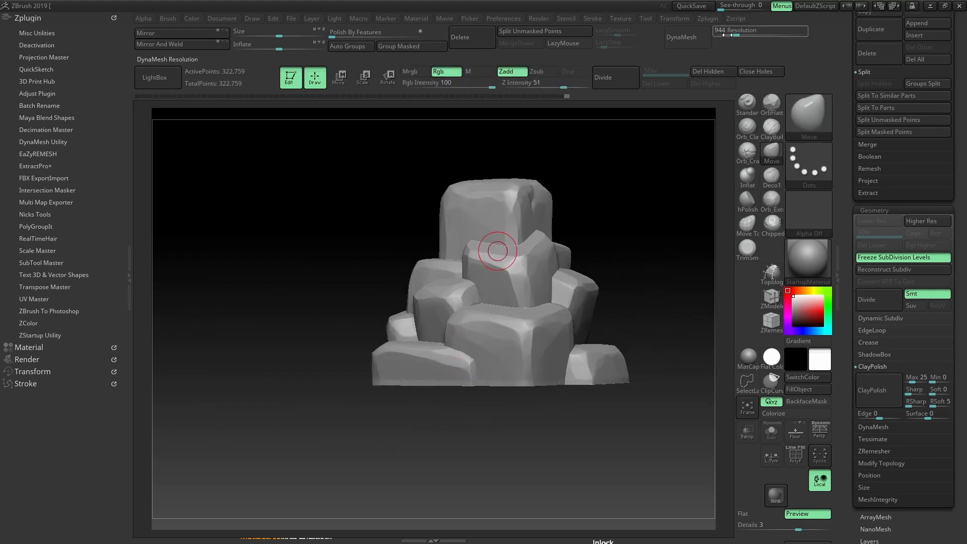
DynaMesh the pile at resolution 288 instead of 456, giving about 2.194 million points
{"action": "left_click_drag", "start_coordinate": [736, 32], "coordinate": [724, 32]}
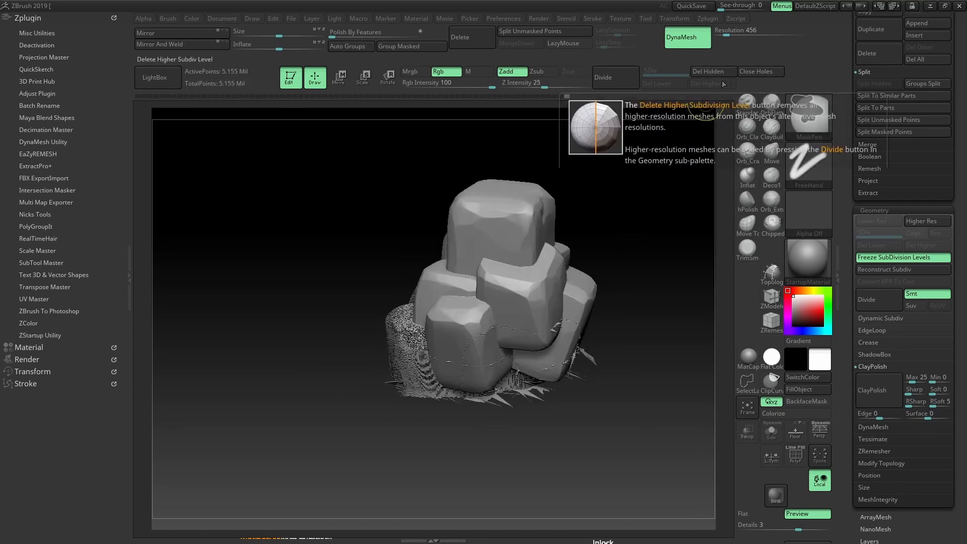
{"action": "key", "text": "ctrl+z"}
{"action": "left_click_drag", "start_coordinate": [731, 37], "coordinate": [720, 30]}
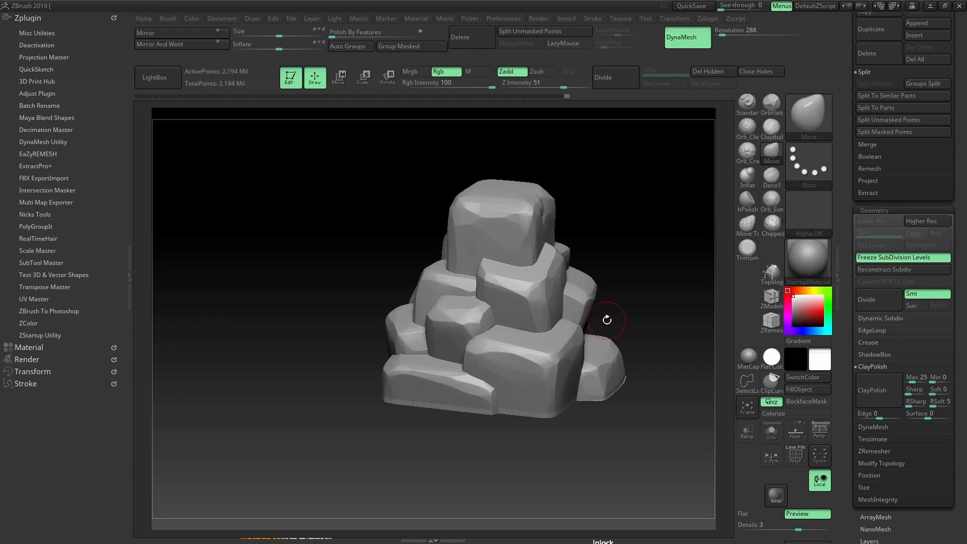
{"action": "left_click_drag", "start_coordinate": [647, 254], "coordinate": [634, 211]}
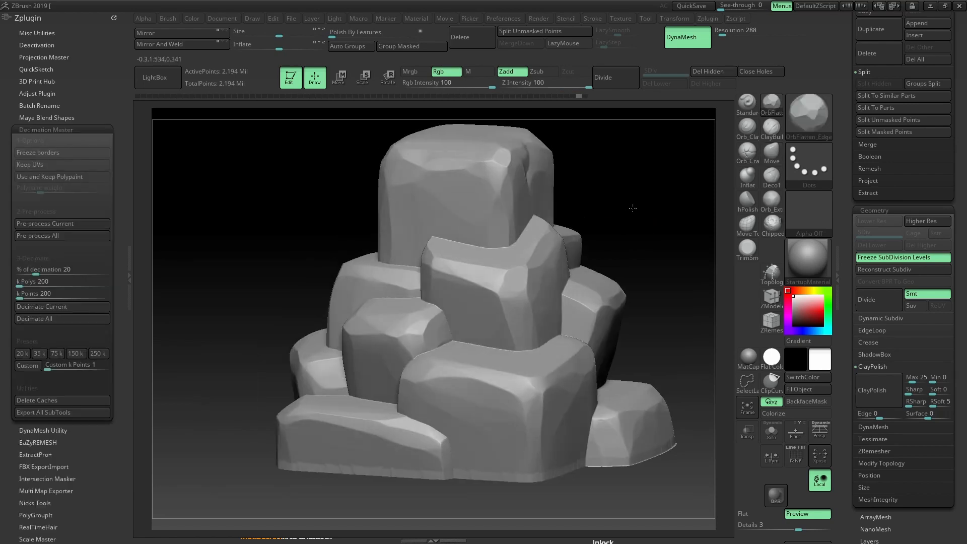
Smooth the jagged rock seams with Deformation > ClayPolish and clear the mask
{"action": "mouse_move", "coordinate": [639, 210]}
{"action": "left_mouse_down"}
{"action": "mouse_move", "coordinate": [655, 193]}
{"action": "mouse_move", "coordinate": [651, 230]}
{"action": "mouse_move", "coordinate": [650, 198]}
{"action": "mouse_move", "coordinate": [672, 245]}
{"action": "mouse_move", "coordinate": [648, 263]}
{"action": "mouse_move", "coordinate": [652, 201]}
{"action": "mouse_move", "coordinate": [644, 205]}
{"action": "left_mouse_up"}
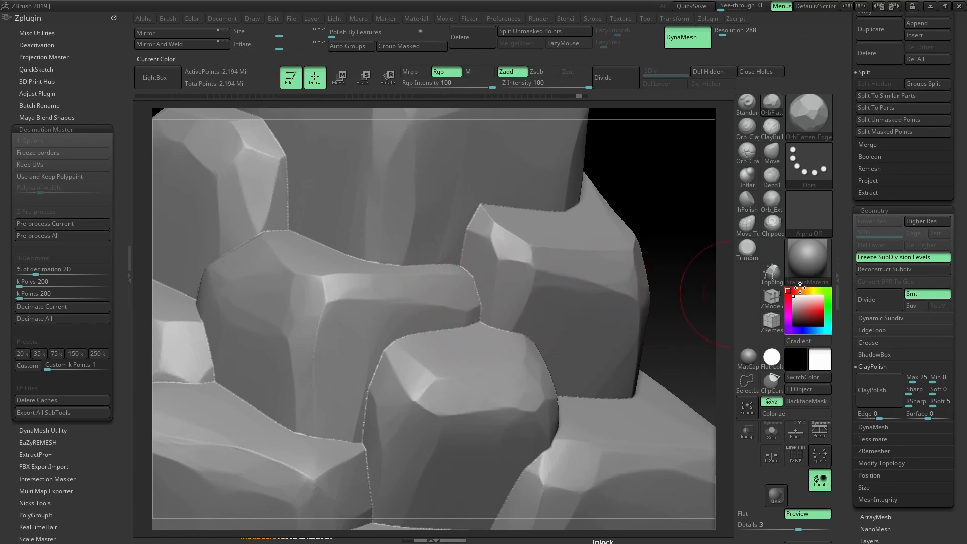
{"action": "left_click", "coordinate": [875, 391]}
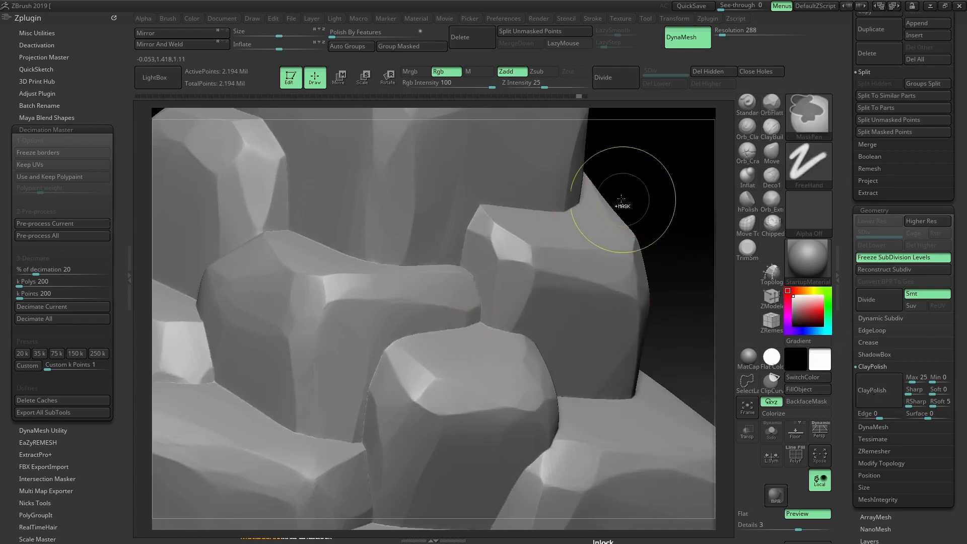
{"action": "left_click", "coordinate": [641, 198], "text": "ctrl"}
{"action": "mouse_move", "coordinate": [644, 210]}
{"action": "left_mouse_down", "text": "alt"}
{"action": "mouse_move", "coordinate": [659, 203]}
{"action": "mouse_move", "coordinate": [643, 182]}
{"action": "mouse_move", "coordinate": [627, 221]}
{"action": "mouse_move", "coordinate": [652, 179]}
{"action": "mouse_move", "coordinate": [664, 204]}
{"action": "mouse_move", "coordinate": [638, 200]}
{"action": "left_mouse_up", "text": "alt"}
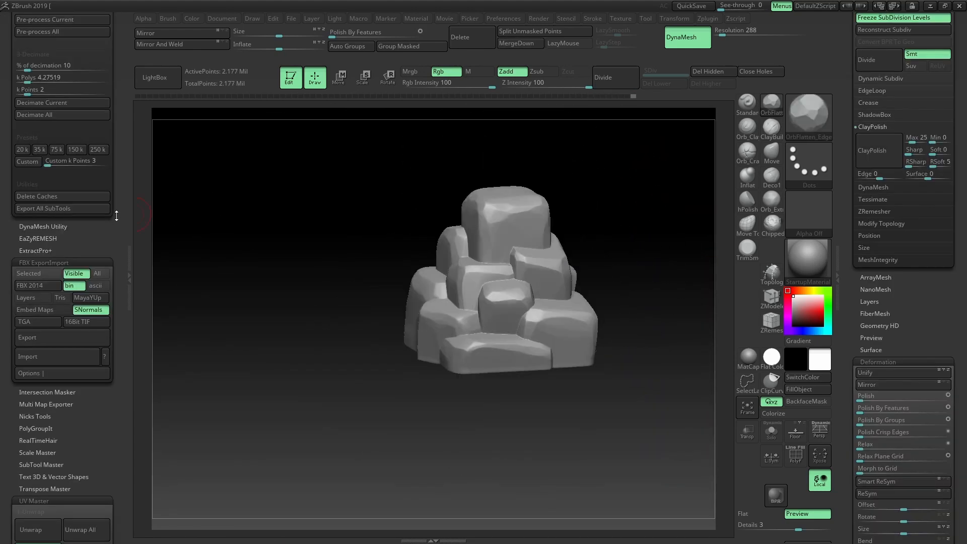
Decimate the rock pile to the 75k-point preset in Decimation Master
{"action": "left_click_drag", "start_coordinate": [116, 215], "coordinate": [119, 294]}
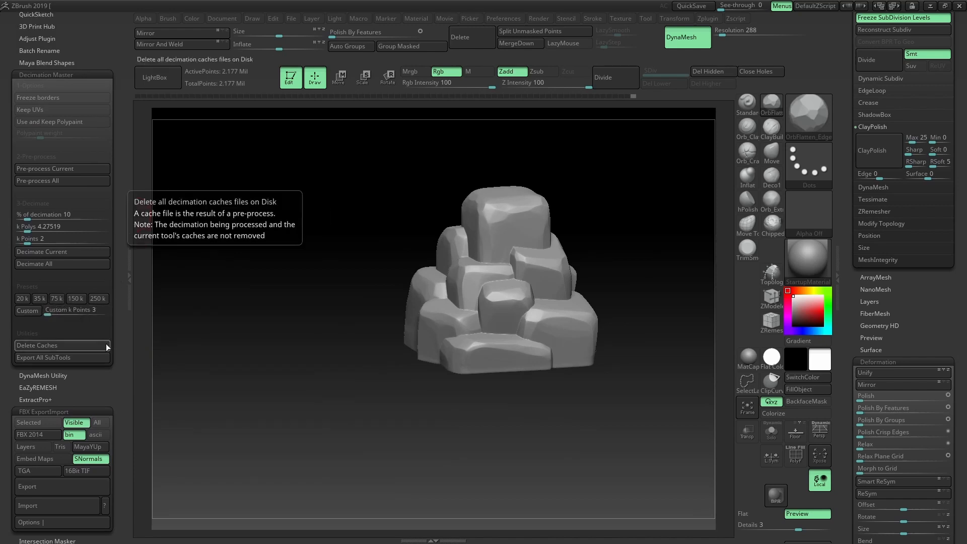
{"action": "left_click_drag", "start_coordinate": [119, 331], "coordinate": [119, 347]}
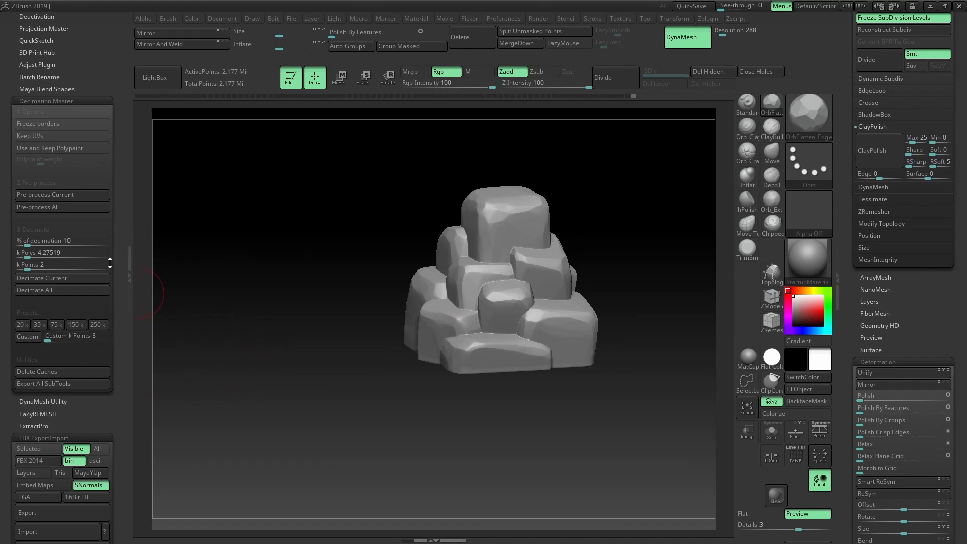
{"action": "left_click", "coordinate": [56, 325]}
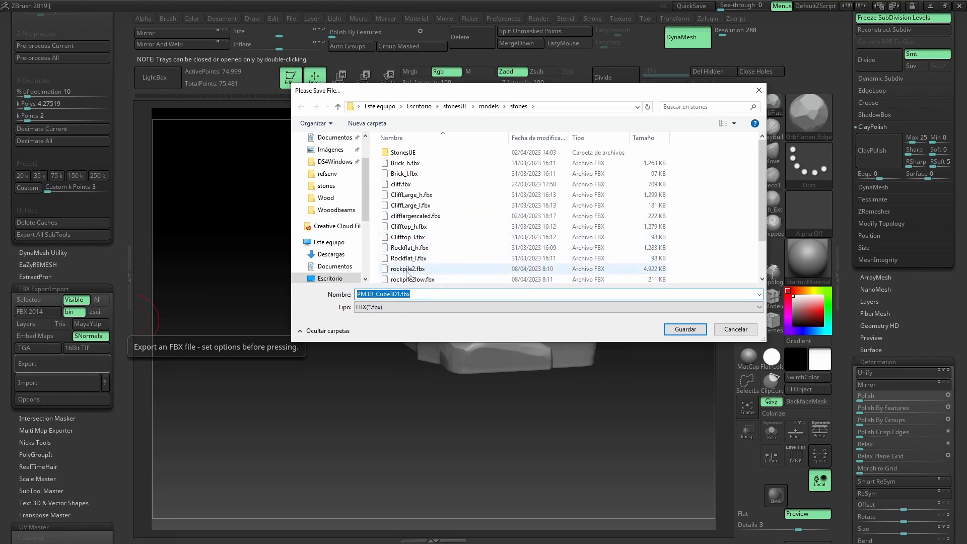
Overwrite rockpile2.fbx with the detailed pile, then decimate it to a custom 3k points
{"action": "double_click", "coordinate": [406, 271]}
{"action": "left_click", "coordinate": [512, 269]}
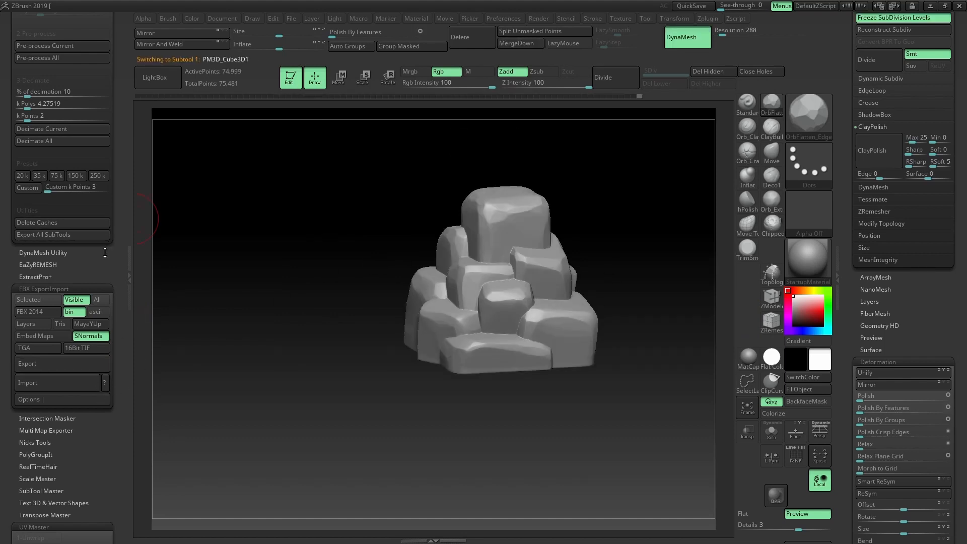
{"action": "left_click_drag", "start_coordinate": [118, 276], "coordinate": [120, 256]}
{"action": "left_click", "coordinate": [37, 167]}
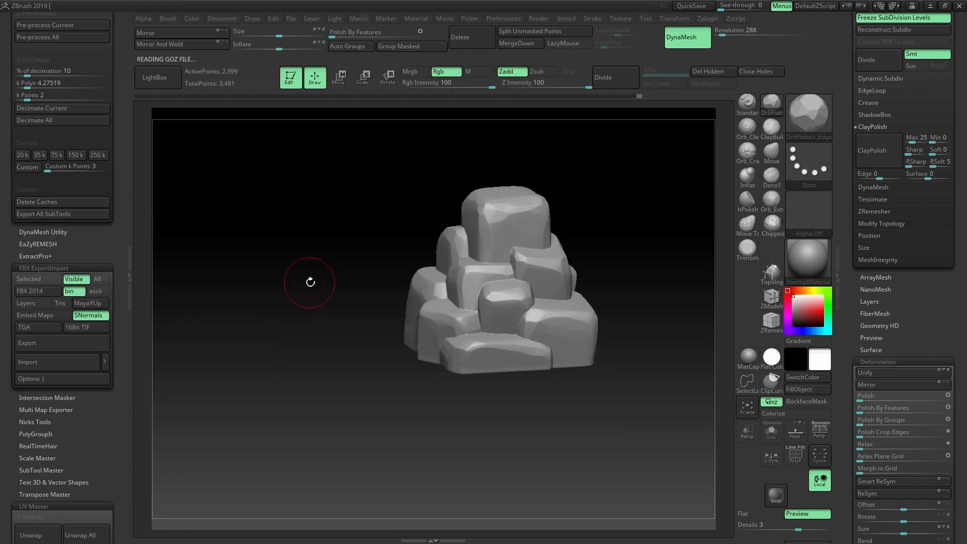
{"action": "left_click_drag", "start_coordinate": [367, 198], "coordinate": [606, 192], "text": "alt"}
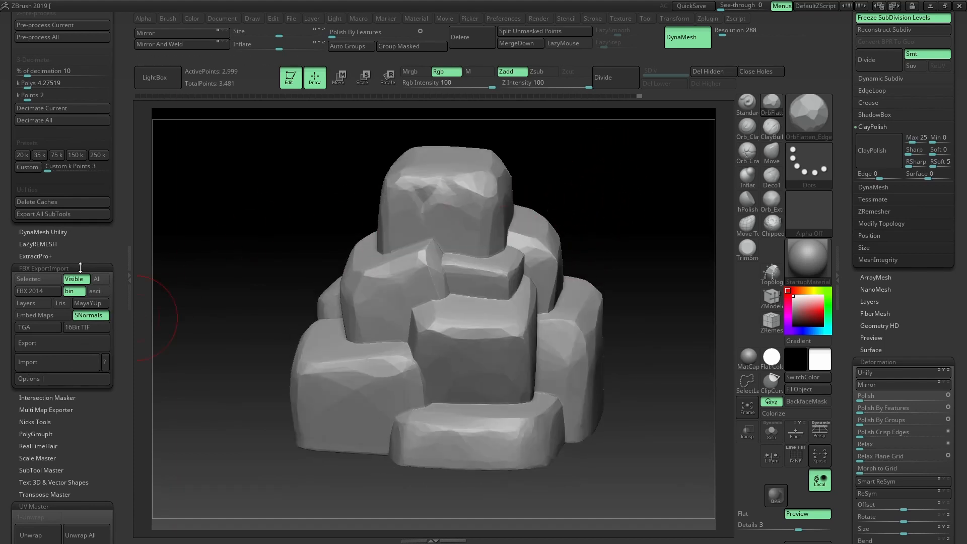
Unwrap the low-poly rock pile with UV Master into 5 UV islands
{"action": "scroll", "coordinate": [80, 453], "scroll_direction": "down", "scroll_amount": 3}
{"action": "scroll", "coordinate": [52, 422], "scroll_direction": "down", "scroll_amount": 3}
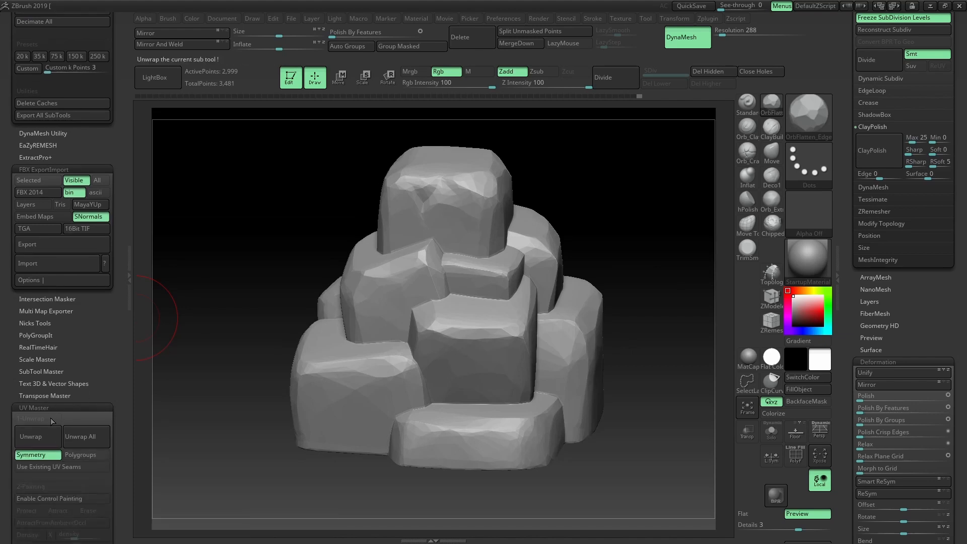
{"action": "scroll", "coordinate": [92, 353], "scroll_direction": "down", "scroll_amount": 9}
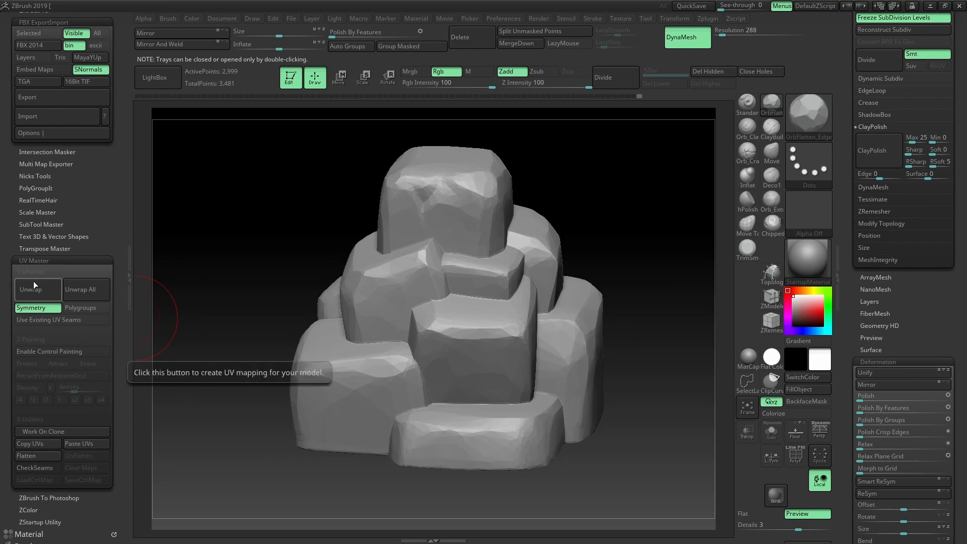
{"action": "left_click", "coordinate": [32, 287]}
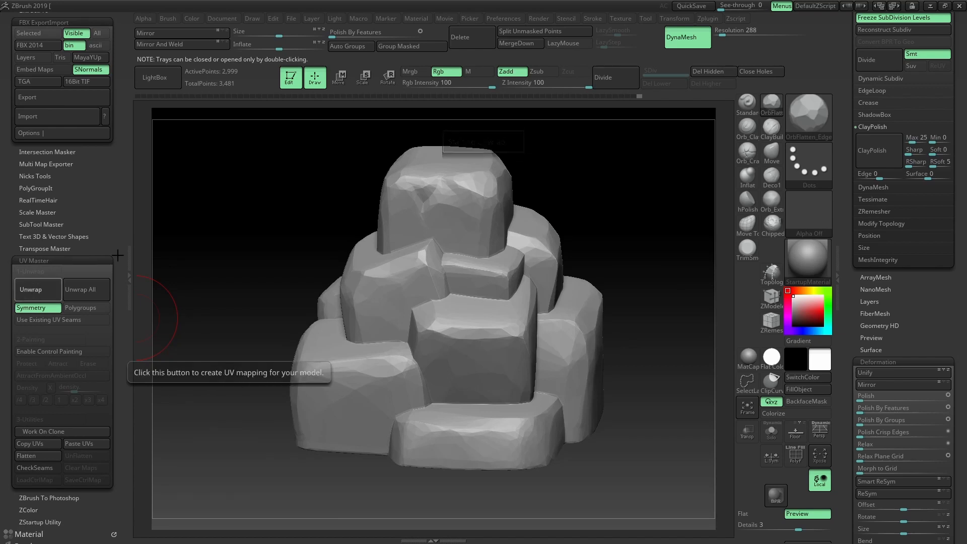
Export the mesh over rockpile2low.fbx and bring up the Windows Start menu
{"action": "scroll", "coordinate": [128, 336], "scroll_direction": "up", "scroll_amount": 15}
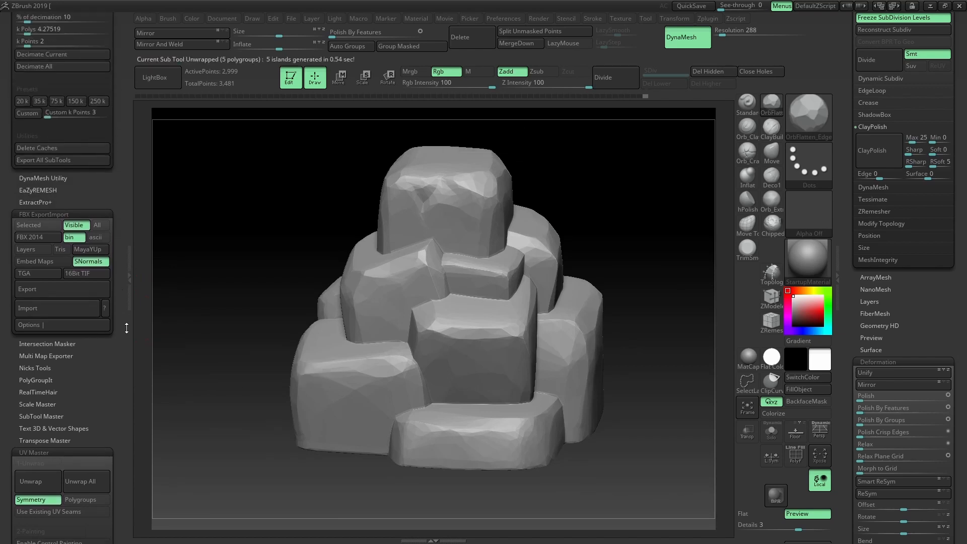
{"action": "scroll", "coordinate": [129, 336], "scroll_direction": "up", "scroll_amount": 3}
{"action": "left_click", "coordinate": [85, 385]}
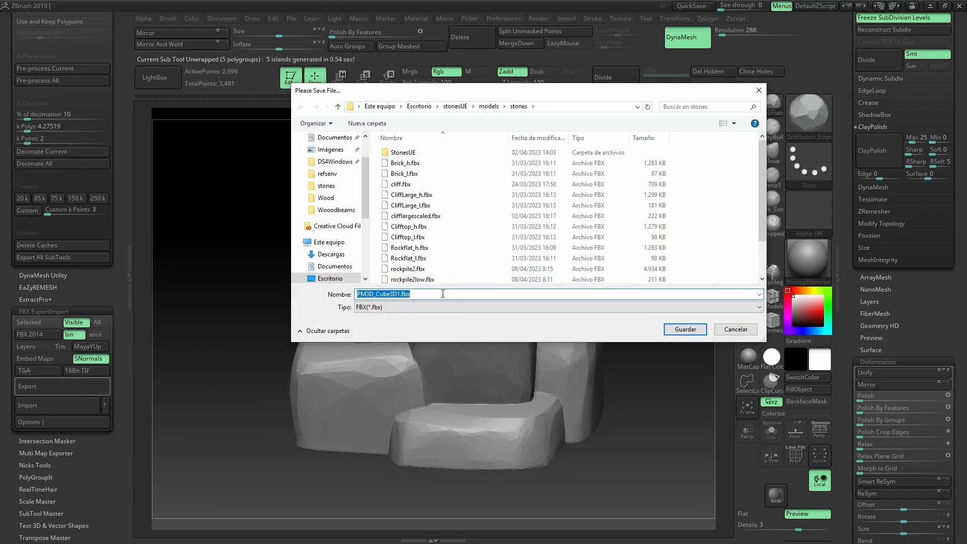
{"action": "double_click", "coordinate": [407, 279]}
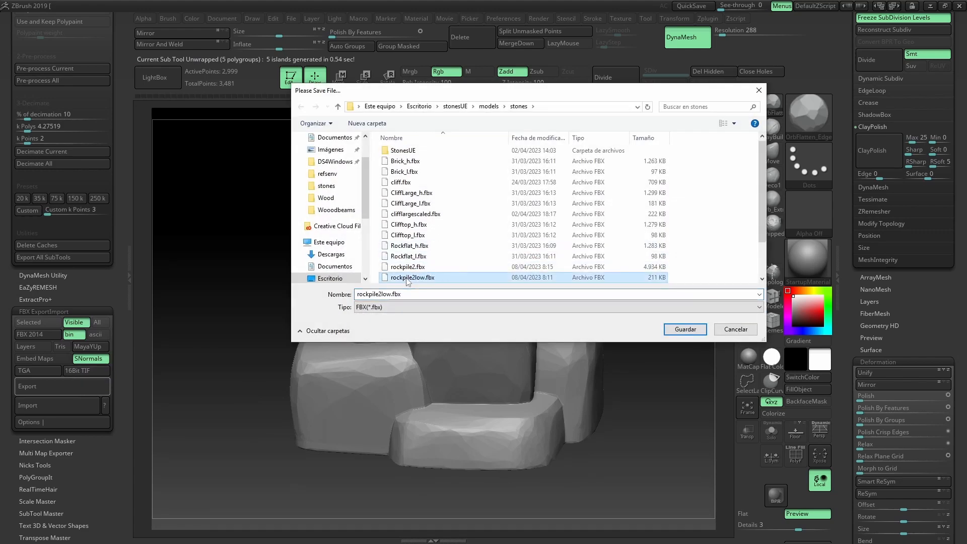
{"action": "left_click", "coordinate": [511, 270]}
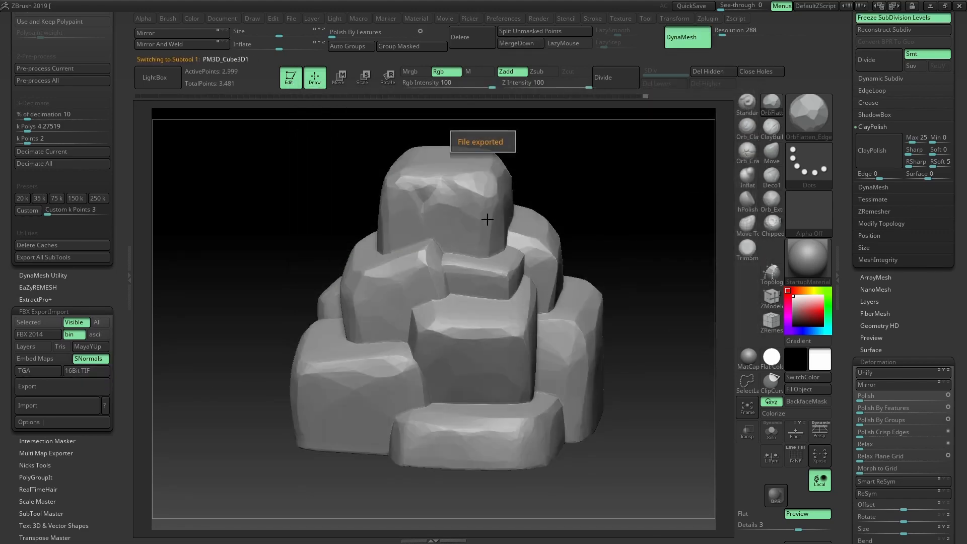
{"action": "mouse_move", "coordinate": [578, 205]}
{"action": "left_mouse_down"}
{"action": "mouse_move", "coordinate": [597, 207]}
{"action": "mouse_move", "coordinate": [586, 196]}
{"action": "left_mouse_up"}
{"action": "key", "text": "super"}
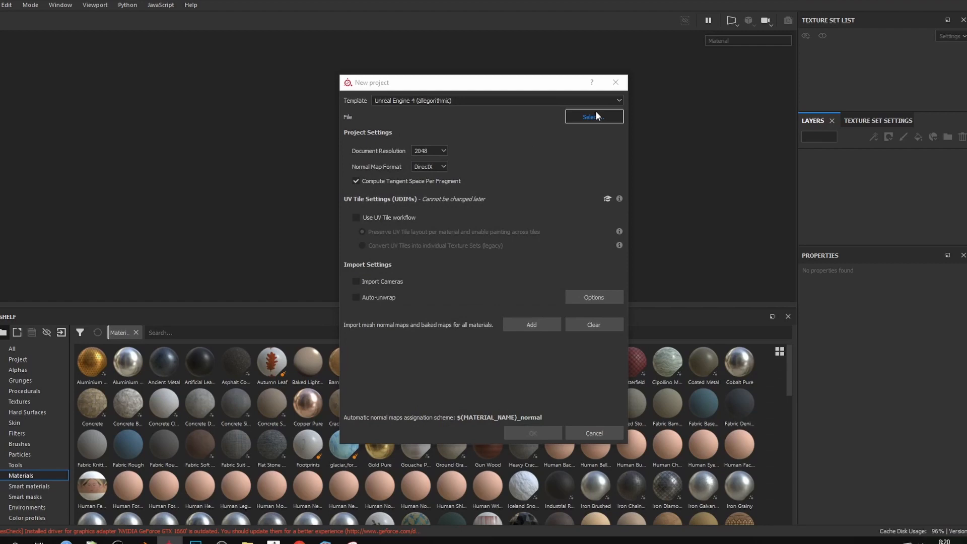
Create a new Unreal Engine 4 project from rockpile2low.fbx
{"action": "left_click", "coordinate": [594, 117]}
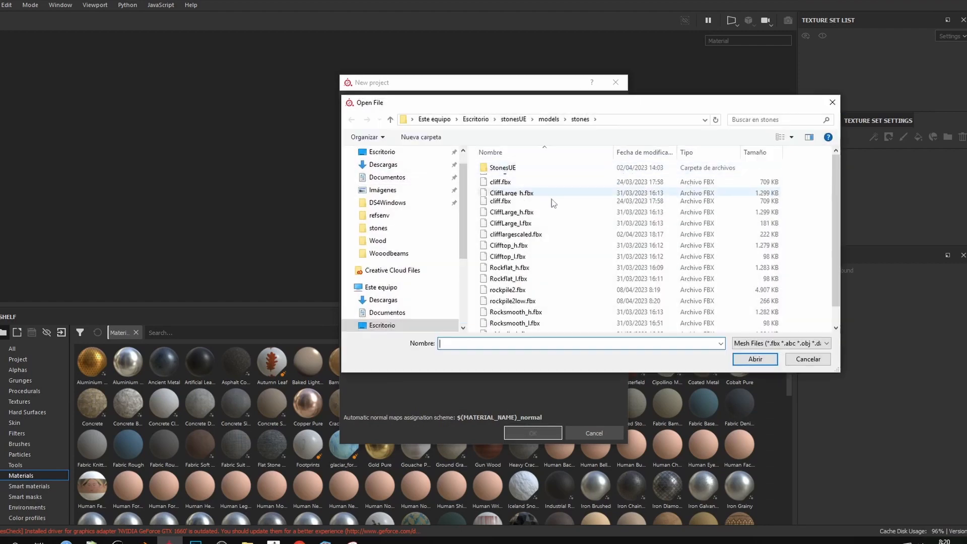
{"action": "scroll", "coordinate": [554, 212], "scroll_direction": "down", "scroll_amount": 5}
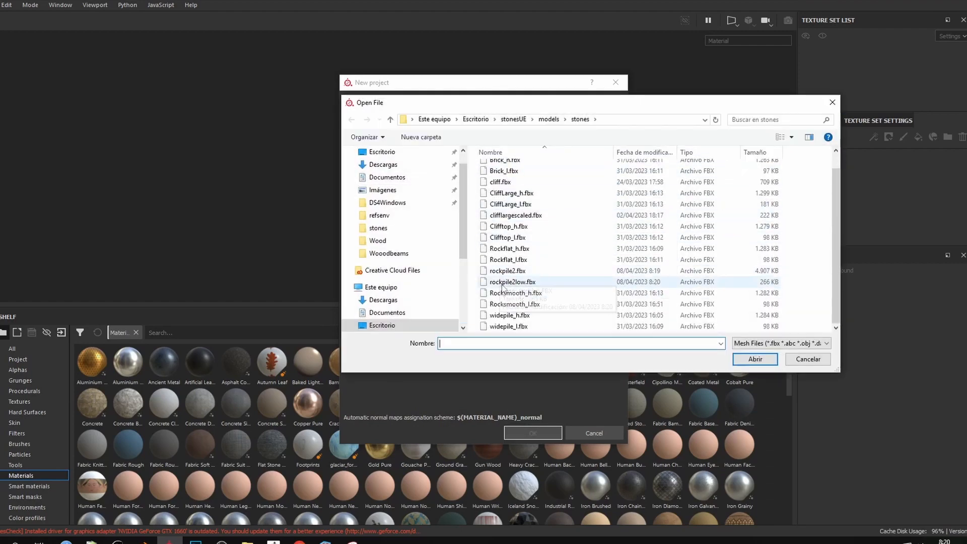
{"action": "double_click", "coordinate": [504, 283]}
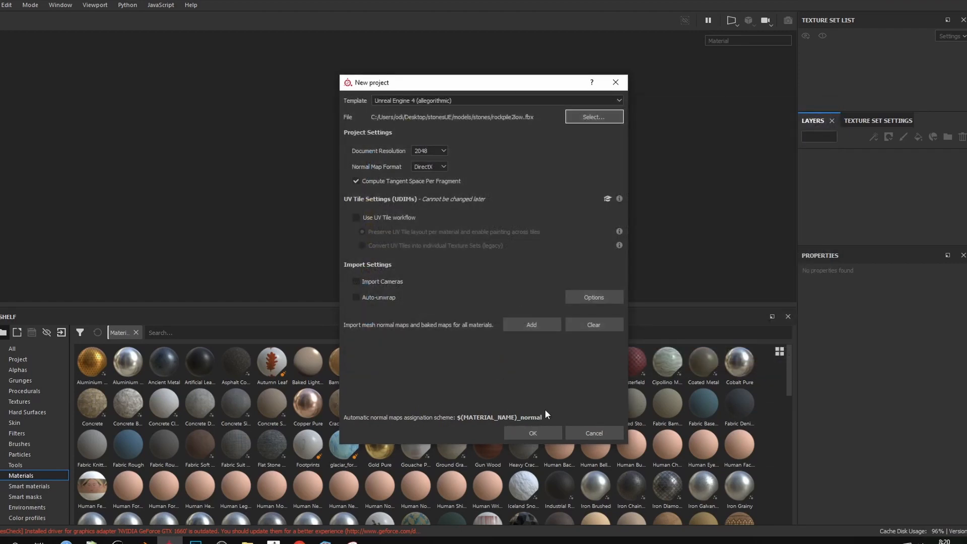
{"action": "left_click", "coordinate": [533, 429]}
Open Bake Mesh Maps from the Texture Set Settings
{"action": "left_click", "coordinate": [892, 122]}
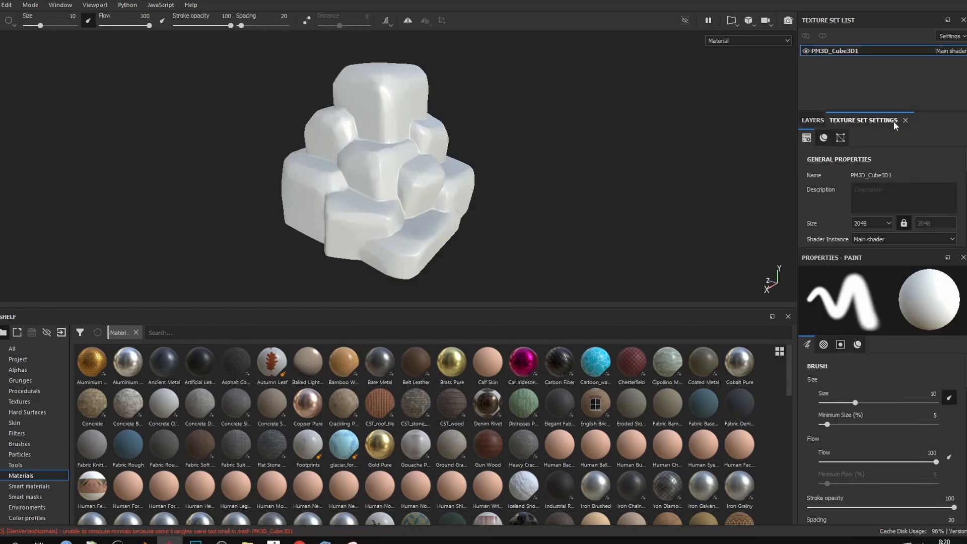
{"action": "scroll", "coordinate": [892, 197], "scroll_direction": "down", "scroll_amount": 2}
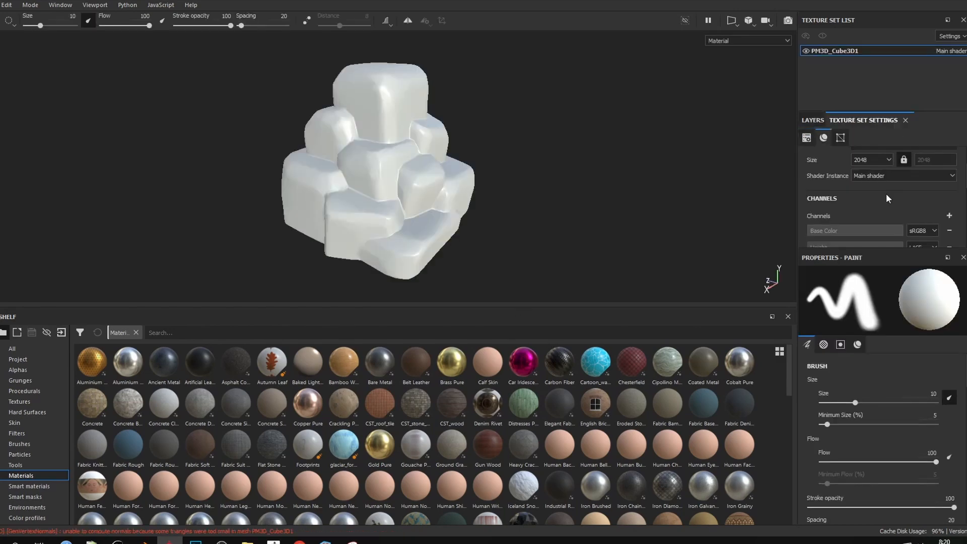
{"action": "scroll", "coordinate": [886, 193], "scroll_direction": "down", "scroll_amount": 5}
{"action": "left_click", "coordinate": [918, 222]}
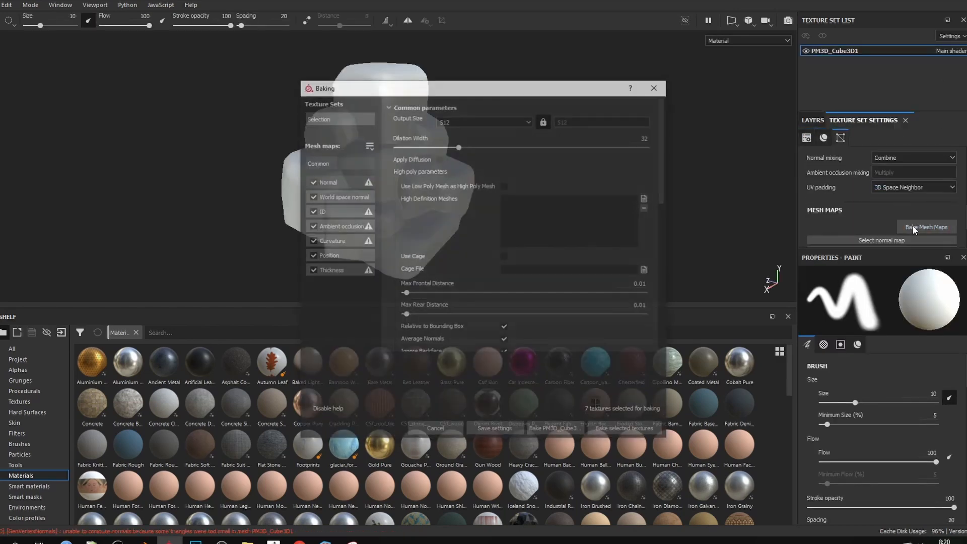
Bake all seven mesh maps at 2048 using the high-poly rock mesh
{"action": "left_click", "coordinate": [479, 121]}
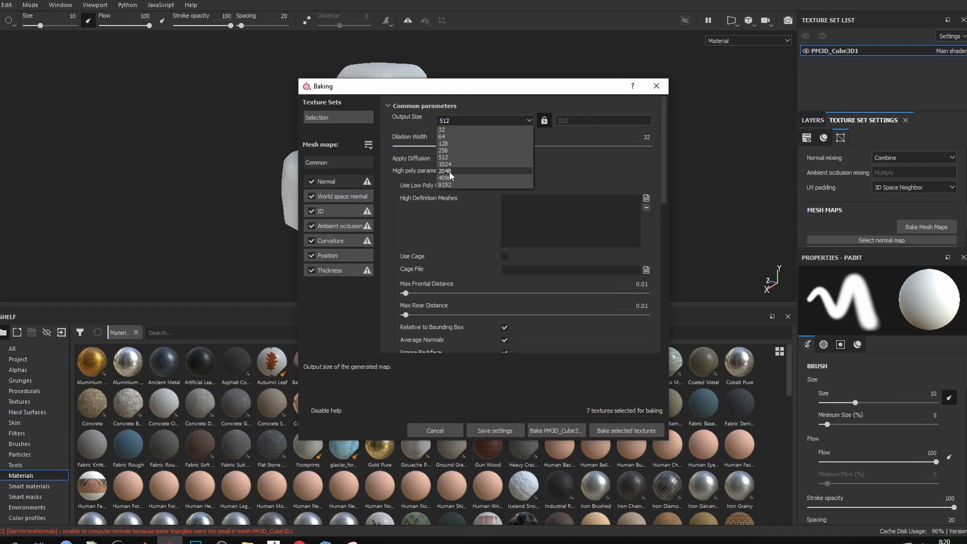
{"action": "left_click", "coordinate": [449, 171]}
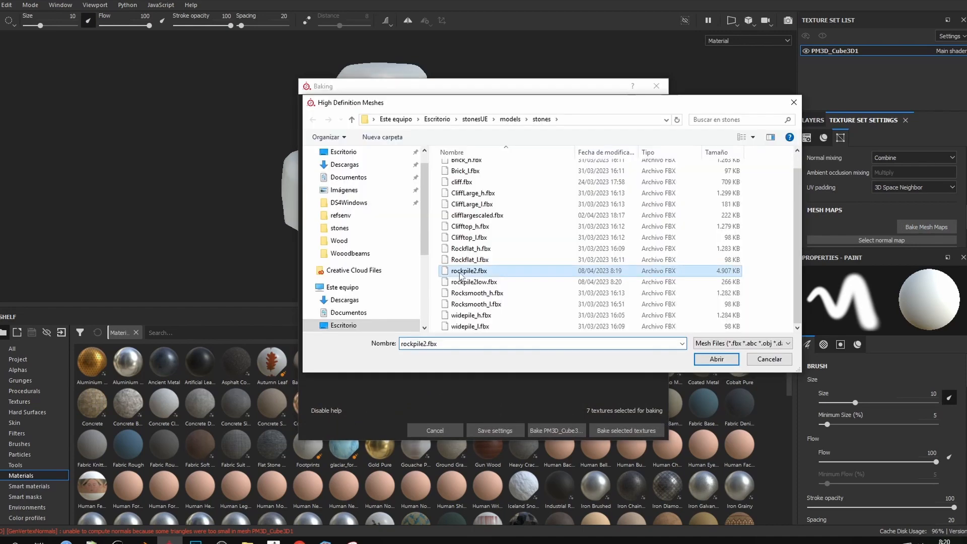
{"action": "left_click", "coordinate": [726, 371]}
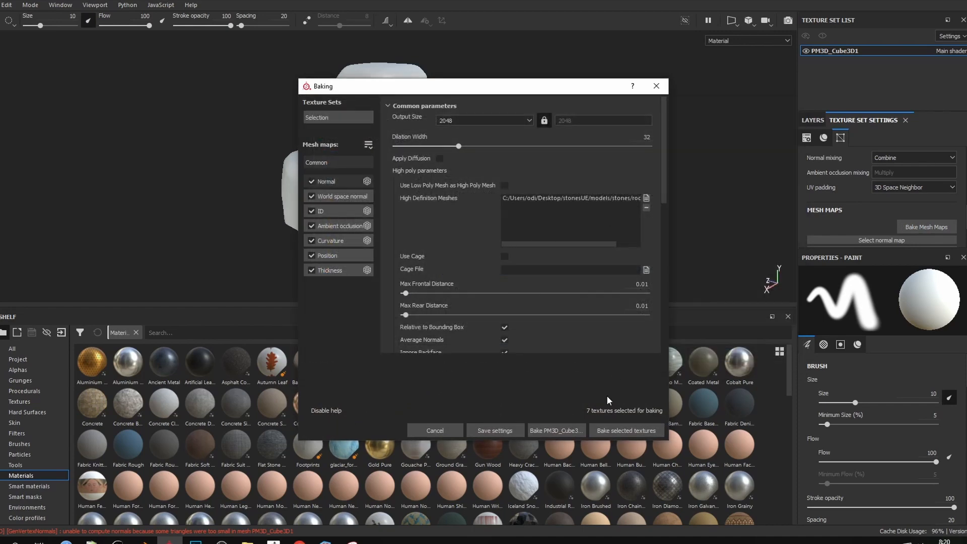
{"action": "left_click", "coordinate": [611, 426]}
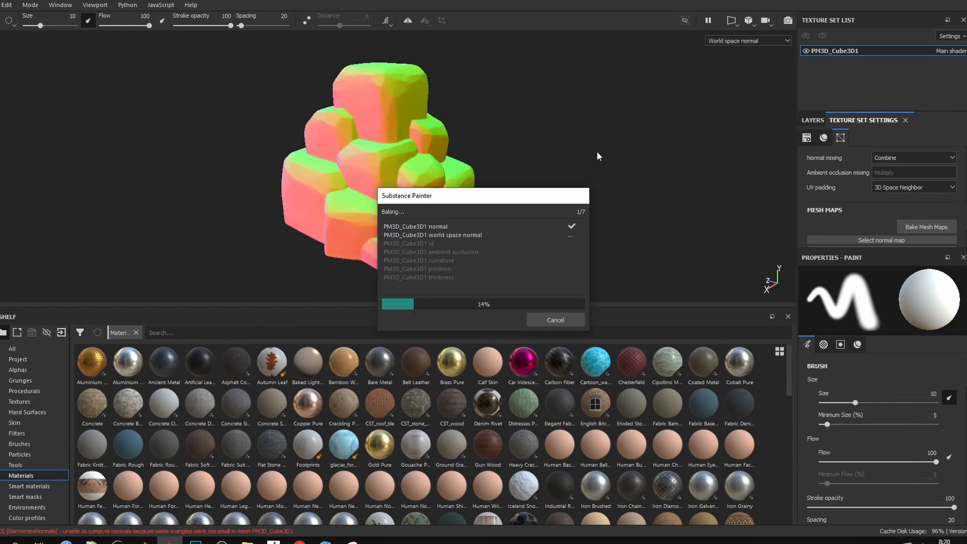
{"action": "left_click_drag", "start_coordinate": [518, 198], "coordinate": [667, 171]}
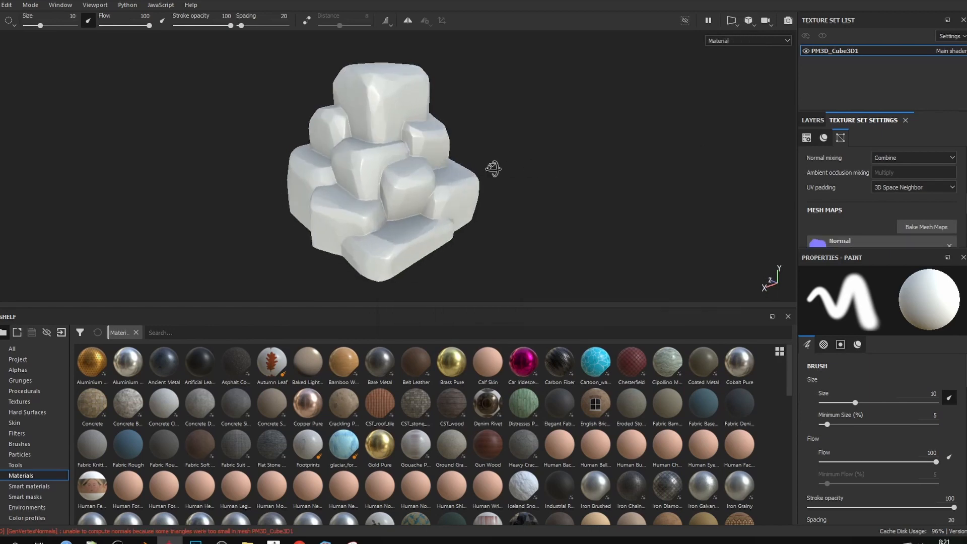
{"action": "left_click_drag", "start_coordinate": [493, 169], "coordinate": [725, 183], "text": "alt"}
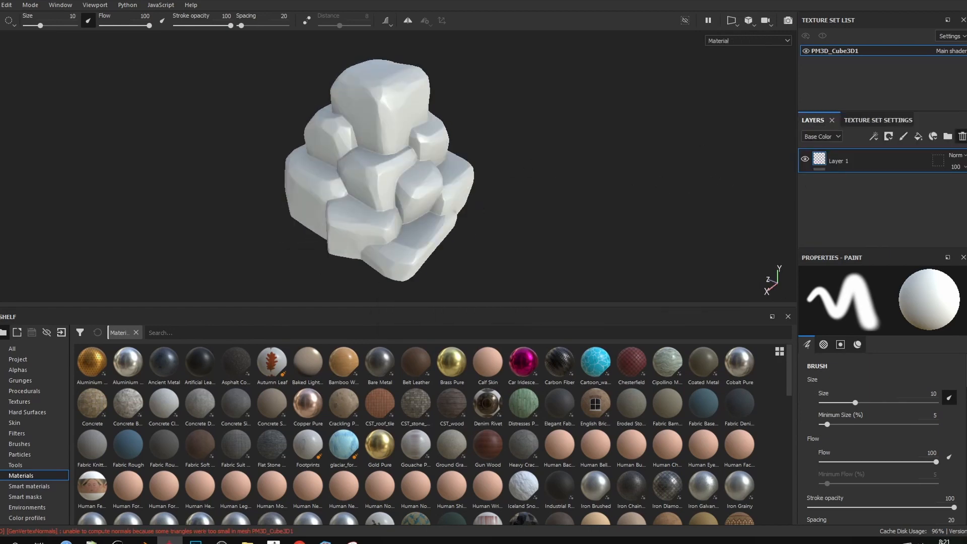
Delete the empty default Layer 1 and enlarge the properties panel
{"action": "left_click", "coordinate": [963, 137]}
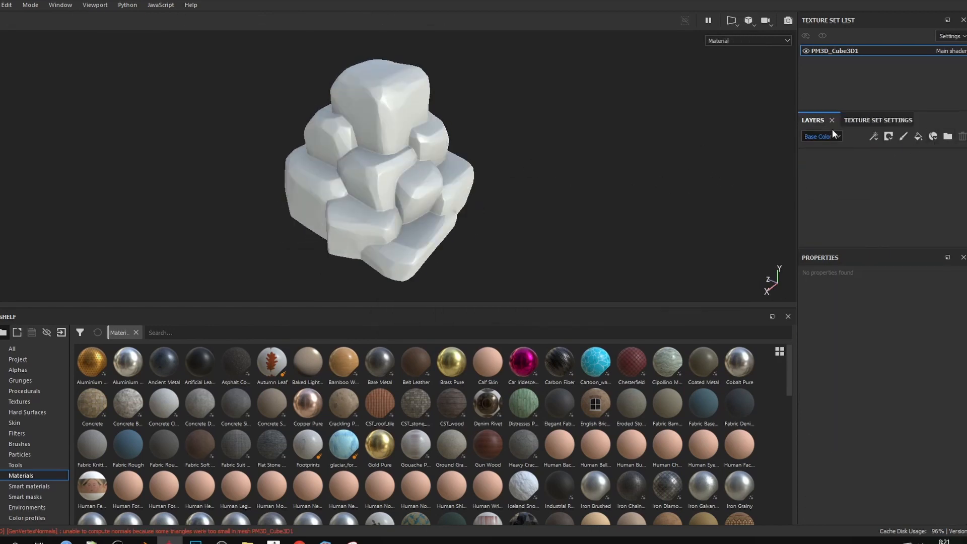
{"action": "left_click_drag", "start_coordinate": [843, 248], "coordinate": [853, 278]}
{"action": "left_click_drag", "start_coordinate": [853, 297], "coordinate": [853, 299]}
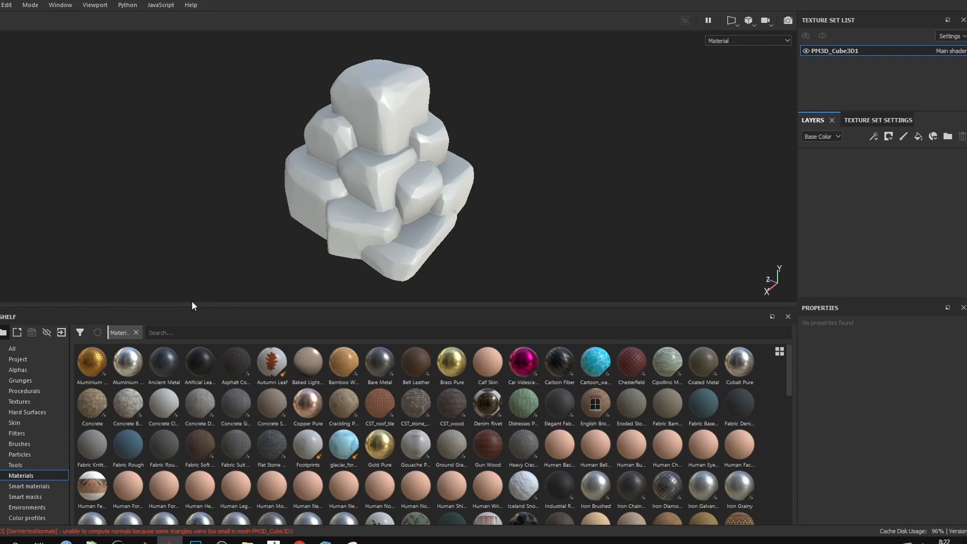
{"action": "mouse_move", "coordinate": [228, 269]}
{"action": "left_mouse_down", "text": "alt"}
{"action": "mouse_move", "coordinate": [229, 249]}
{"action": "mouse_move", "coordinate": [158, 231]}
{"action": "mouse_move", "coordinate": [211, 239]}
{"action": "left_mouse_up", "text": "alt"}
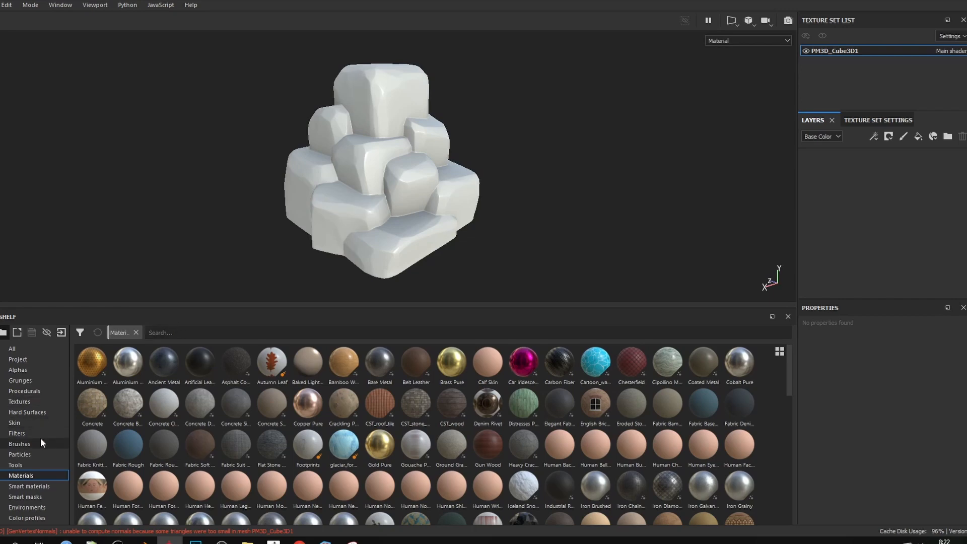
Apply the Stylized Stone smart material to the rock pile and view its Base Layer fill
{"action": "left_click", "coordinate": [29, 486]}
{"action": "left_click_drag", "start_coordinate": [272, 461], "coordinate": [373, 197]}
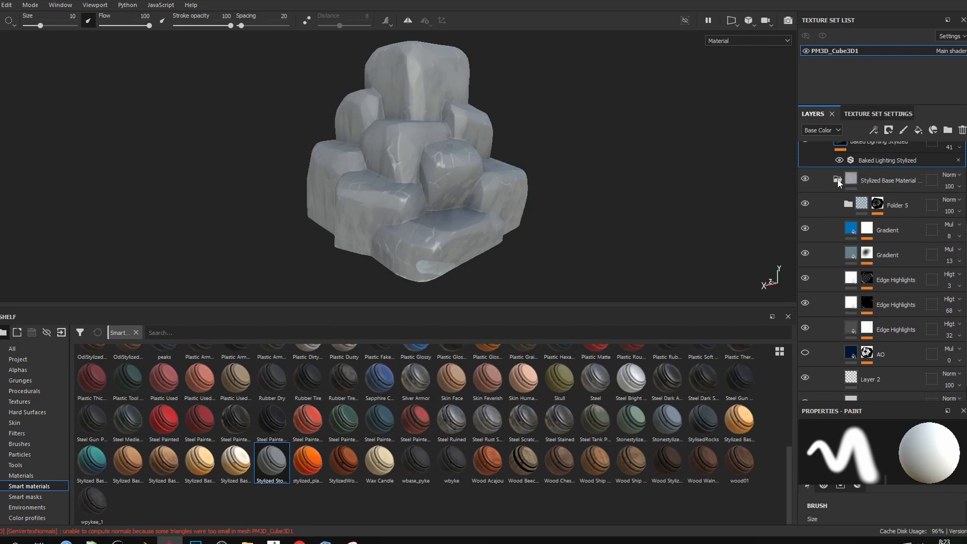
{"action": "left_click", "coordinate": [838, 181]}
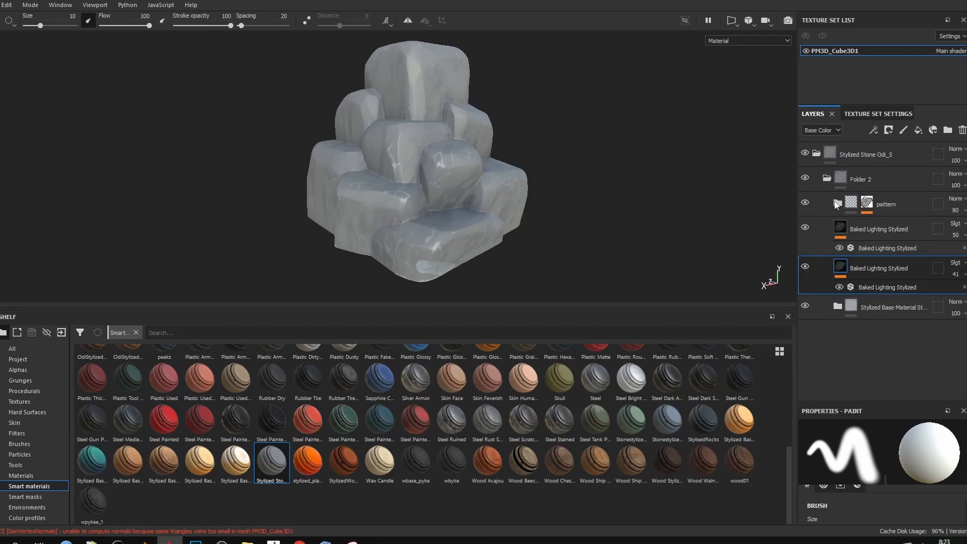
{"action": "left_click", "coordinate": [839, 307]}
{"action": "scroll", "coordinate": [845, 280], "scroll_direction": "down", "scroll_amount": 3}
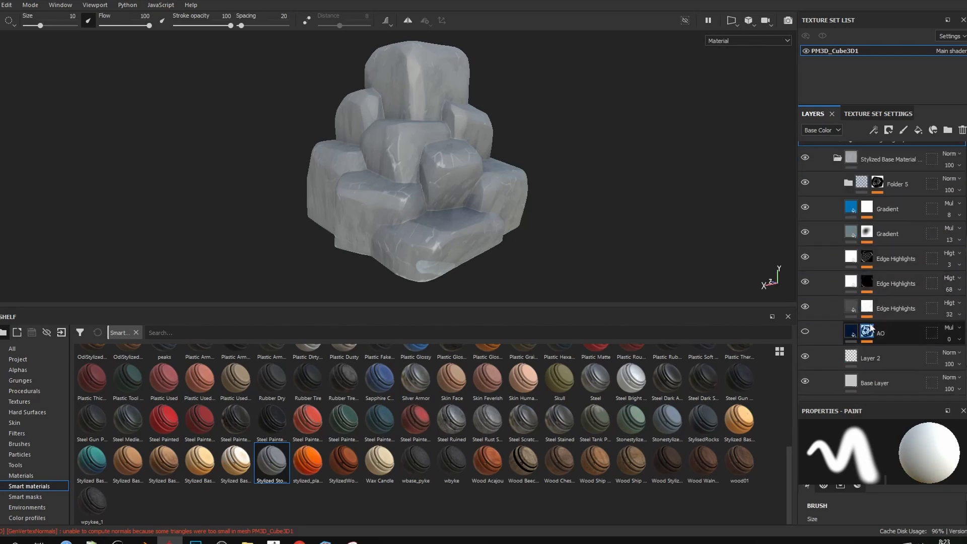
{"action": "left_click", "coordinate": [863, 382]}
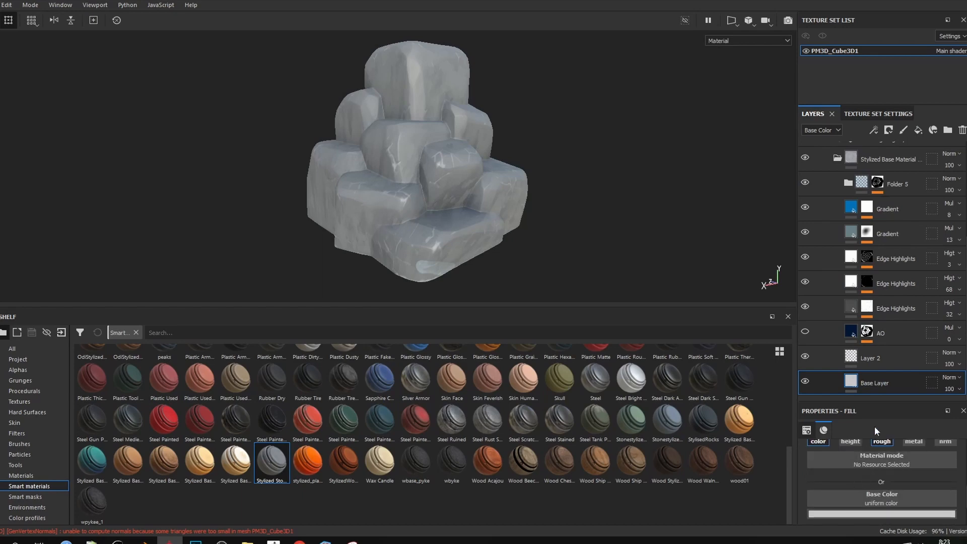
{"action": "left_click_drag", "start_coordinate": [866, 401], "coordinate": [866, 382]}
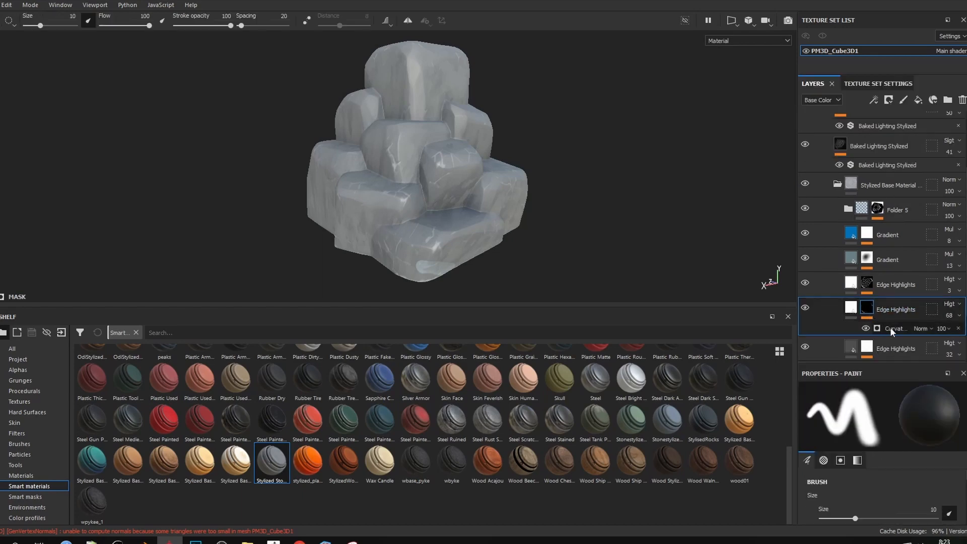
Raise Global Balance on the Edge Highlights curvature generator to strengthen edge highlights
{"action": "left_click", "coordinate": [889, 328]}
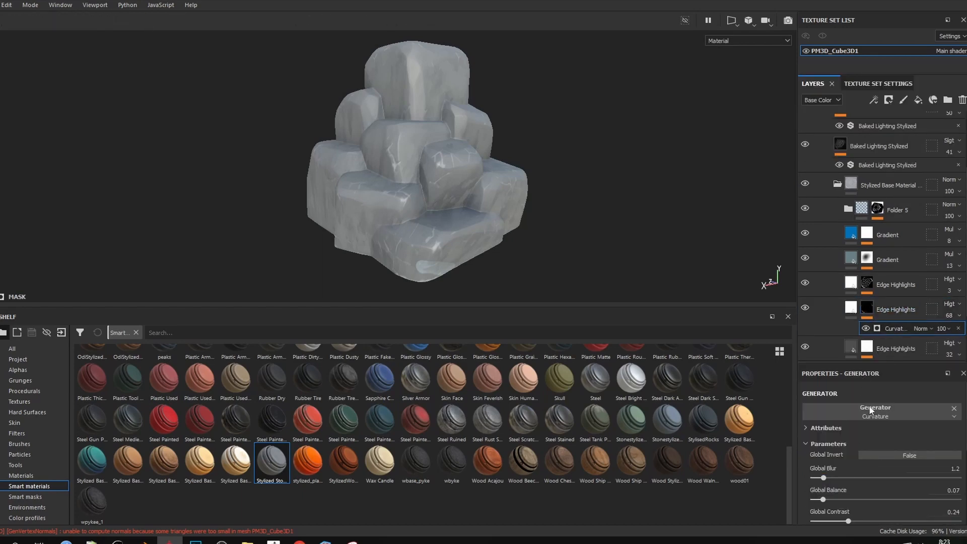
{"action": "scroll", "coordinate": [870, 410], "scroll_direction": "down", "scroll_amount": 2}
{"action": "mouse_move", "coordinate": [822, 435]}
{"action": "left_mouse_down"}
{"action": "mouse_move", "coordinate": [876, 436]}
{"action": "mouse_move", "coordinate": [838, 438]}
{"action": "left_mouse_up"}
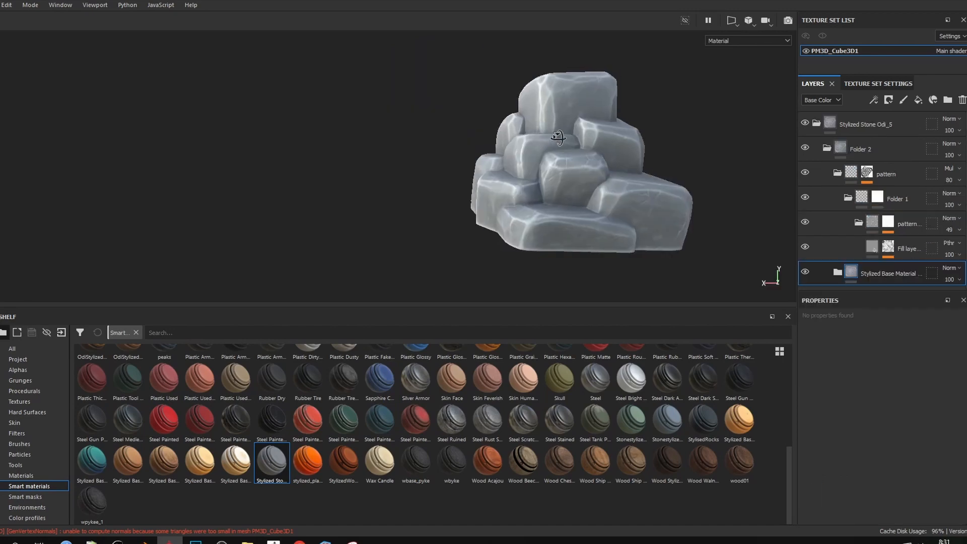
{"action": "right_click_drag", "start_coordinate": [556, 136], "coordinate": [638, 145], "text": "shift"}
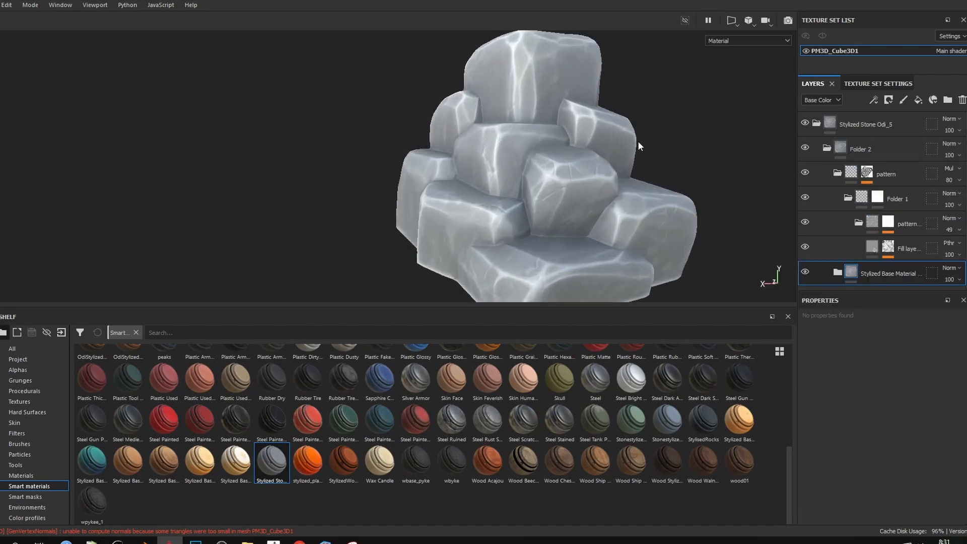
{"action": "left_click_drag", "start_coordinate": [638, 146], "coordinate": [684, 165], "text": "alt"}
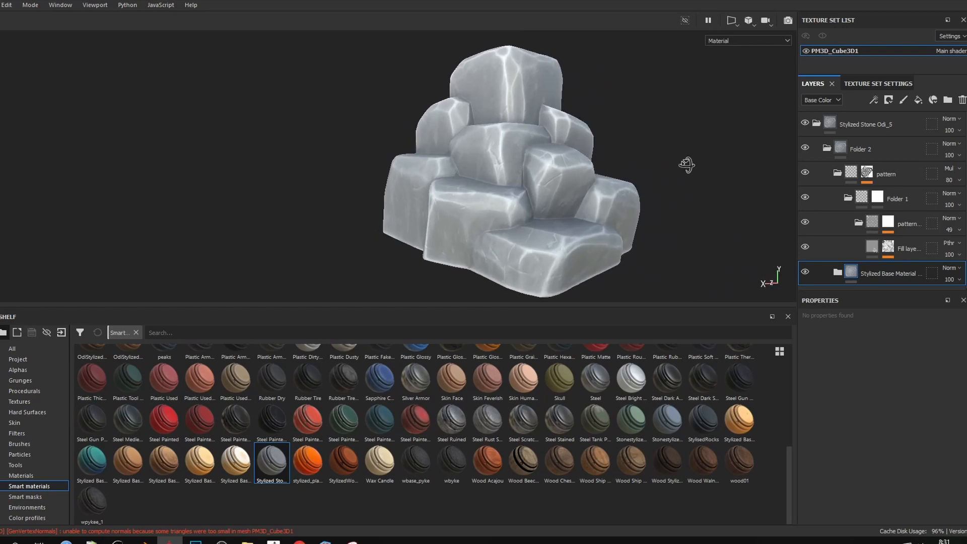
Review the pattern layer's Curvature mask generator settings while orbiting the rock
{"action": "left_click", "coordinate": [865, 181]}
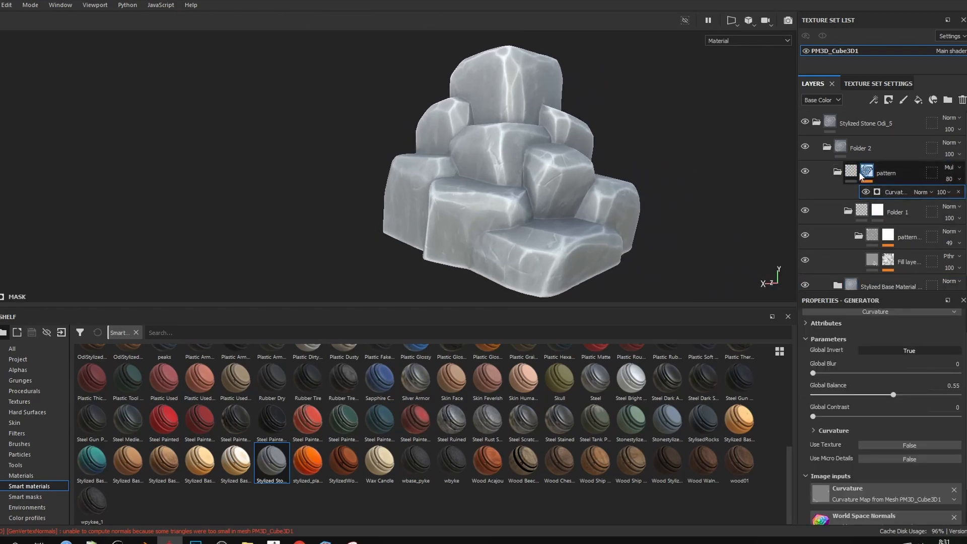
{"action": "left_click", "coordinate": [892, 180]}
{"action": "left_click", "coordinate": [898, 194]}
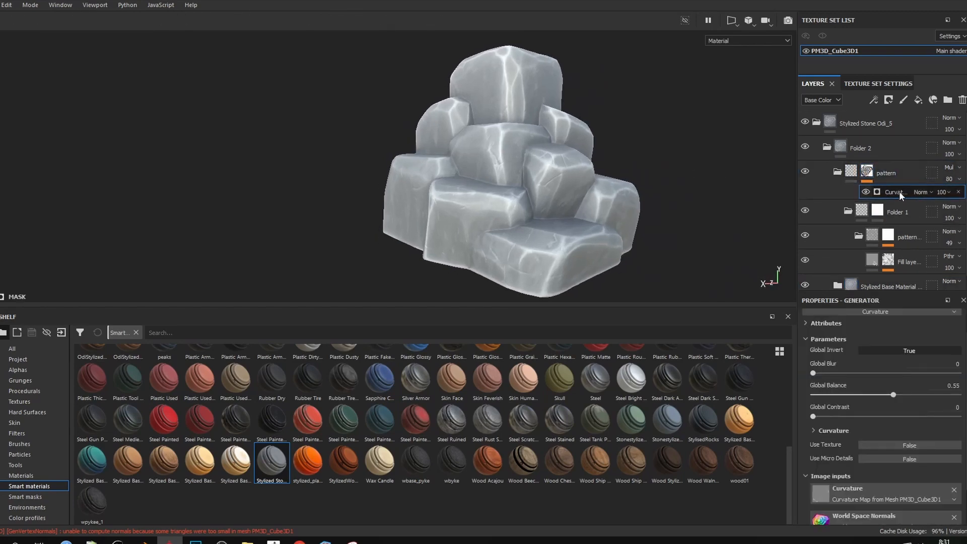
{"action": "scroll", "coordinate": [569, 230], "scroll_direction": "up", "scroll_amount": 5}
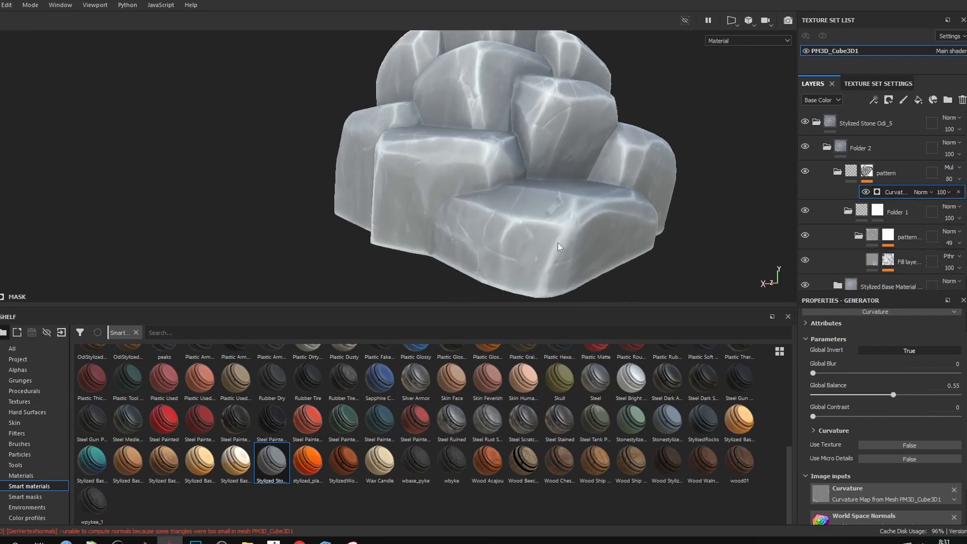
{"action": "left_click_drag", "start_coordinate": [684, 195], "coordinate": [513, 169], "text": "alt"}
{"action": "middle_click_drag", "start_coordinate": [513, 169], "coordinate": [537, 173], "text": "alt"}
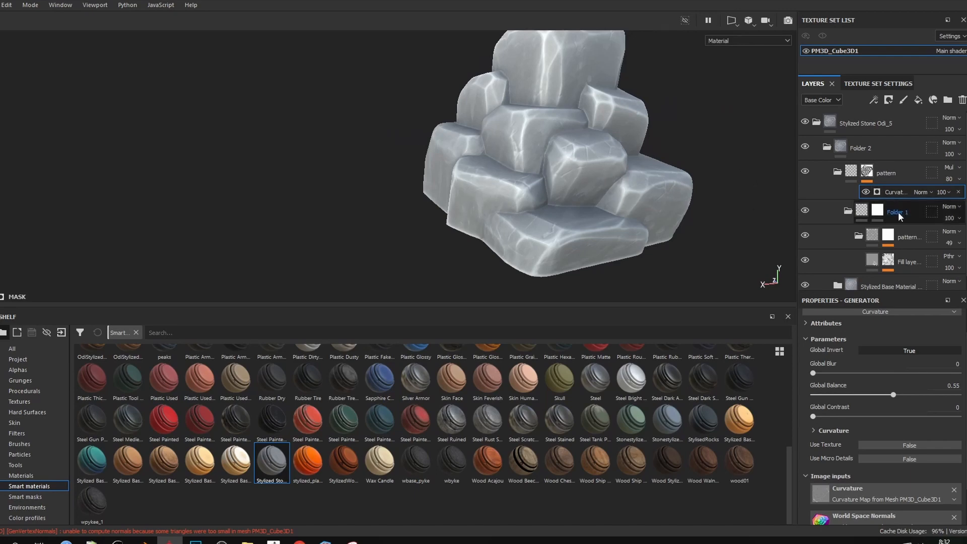
{"action": "scroll", "coordinate": [898, 212], "scroll_direction": "down", "scroll_amount": 1}
Inspect the Fill layer's mask effects, including the Grunge Rock fill and Blur Slope filter
{"action": "left_click", "coordinate": [887, 251]}
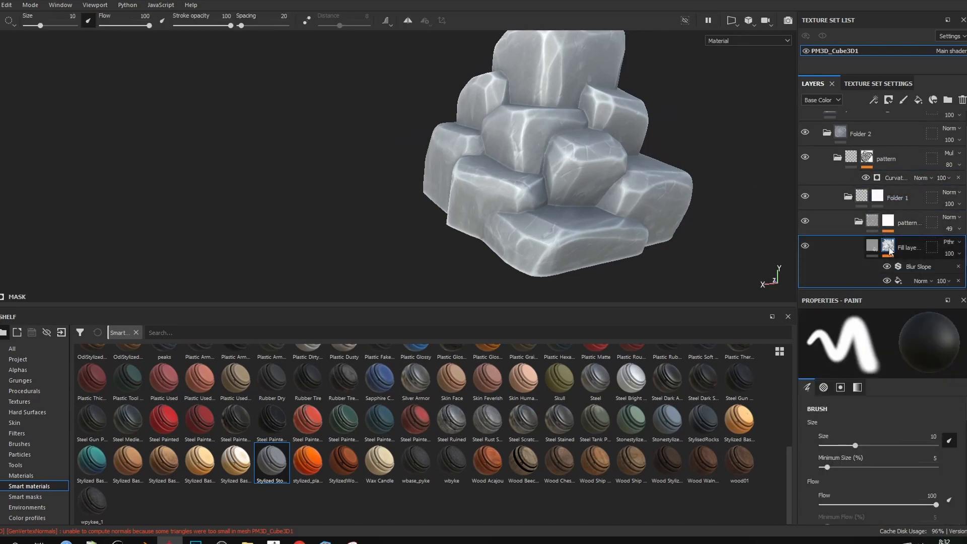
{"action": "scroll", "coordinate": [899, 251], "scroll_direction": "down", "scroll_amount": 2}
{"action": "left_click", "coordinate": [878, 220]}
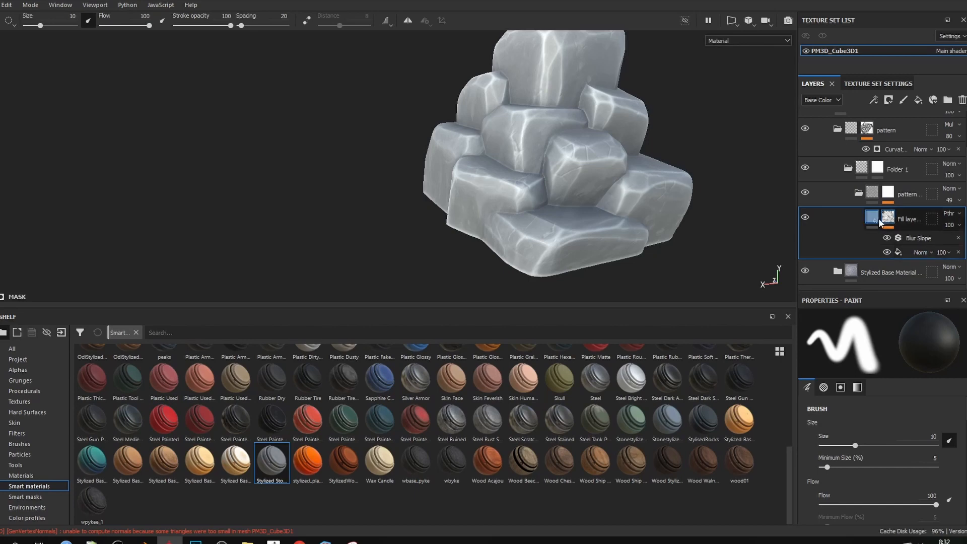
{"action": "left_click", "coordinate": [874, 222]}
{"action": "left_click", "coordinate": [887, 246]}
{"action": "scroll", "coordinate": [888, 247], "scroll_direction": "down", "scroll_amount": 2}
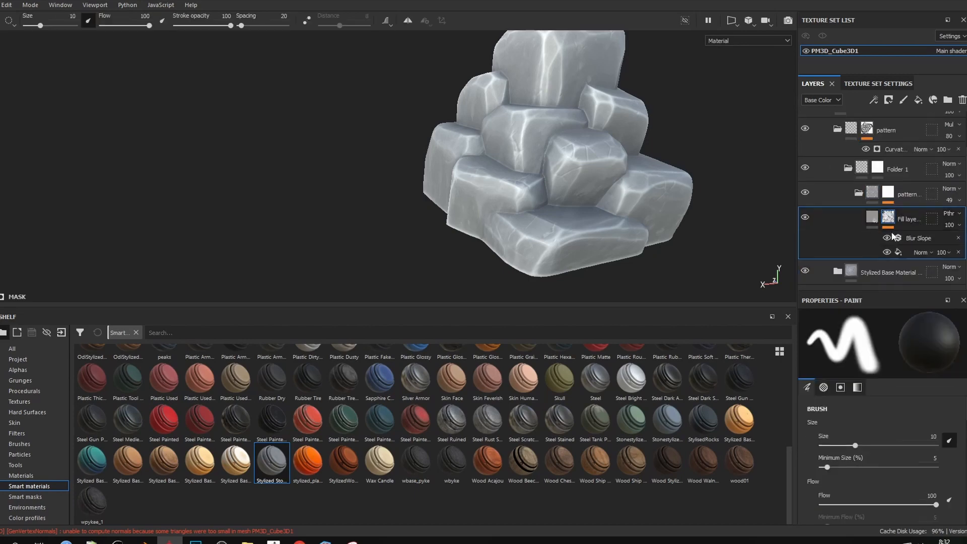
{"action": "left_click", "coordinate": [900, 252]}
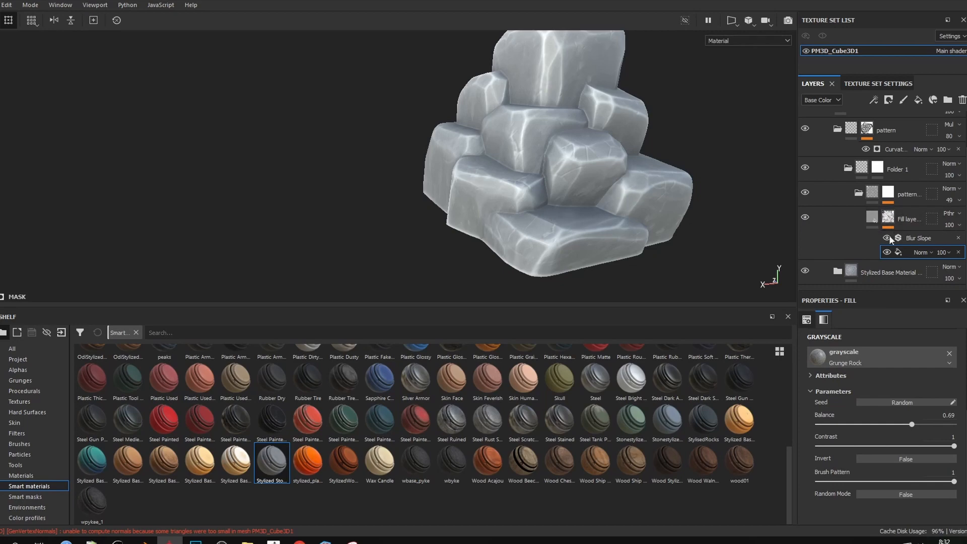
{"action": "left_click", "coordinate": [916, 240]}
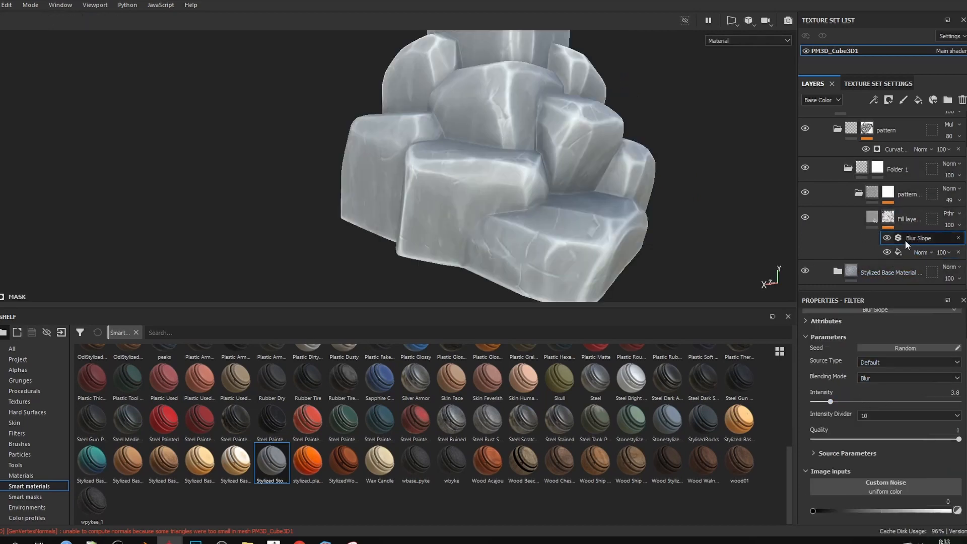
Try the inner pattern layer at 72 opacity, settle on 41, and orbit to review the rocks
{"action": "left_click", "coordinate": [950, 200]}
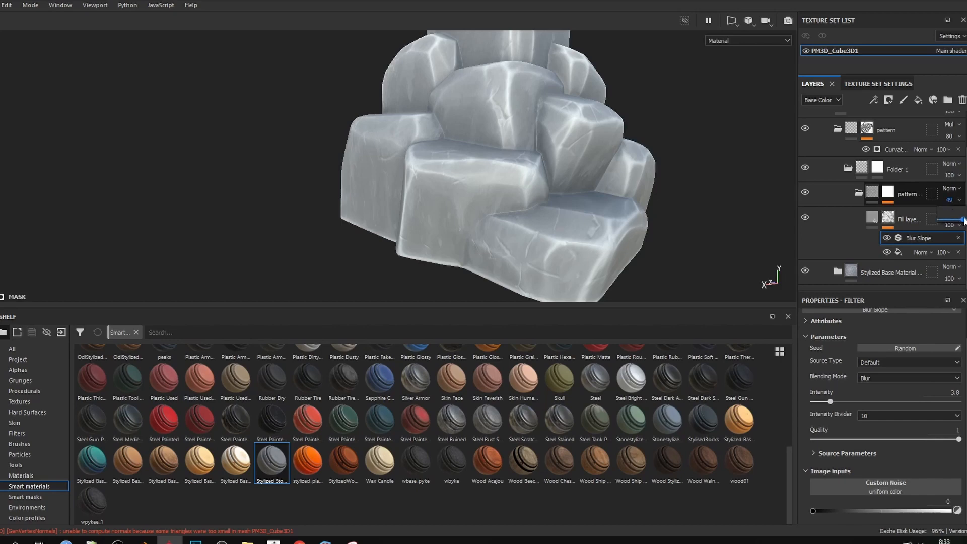
{"action": "left_click_drag", "start_coordinate": [963, 220], "coordinate": [966, 220]}
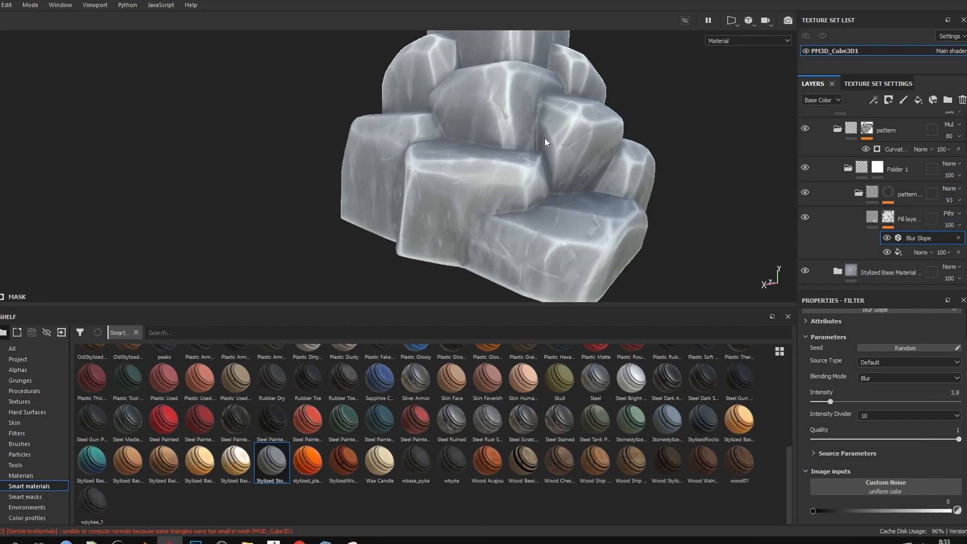
{"action": "left_click_drag", "start_coordinate": [546, 142], "coordinate": [509, 141], "text": "alt"}
{"action": "scroll", "coordinate": [508, 141], "scroll_direction": "down", "scroll_amount": 3}
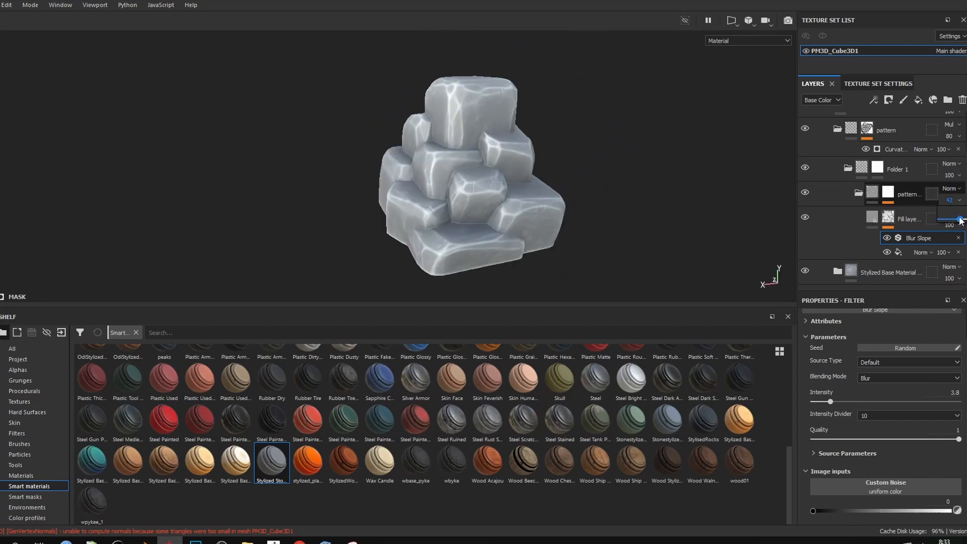
{"action": "left_click_drag", "start_coordinate": [959, 220], "coordinate": [959, 220]}
{"action": "left_click_drag", "start_coordinate": [564, 174], "coordinate": [589, 153], "text": "alt"}
{"action": "scroll", "coordinate": [592, 153], "scroll_direction": "up", "scroll_amount": 3}
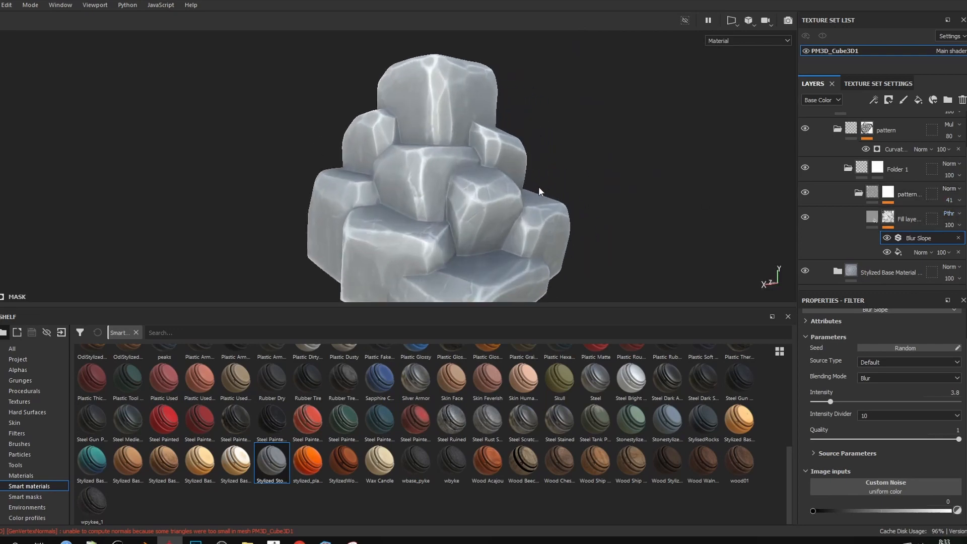
{"action": "middle_click_drag", "start_coordinate": [538, 191], "coordinate": [569, 153], "text": "alt"}
{"action": "left_click_drag", "start_coordinate": [568, 152], "coordinate": [371, 166], "text": "alt"}
{"action": "scroll", "coordinate": [520, 182], "scroll_direction": "down", "scroll_amount": 3}
{"action": "right_click_drag", "start_coordinate": [391, 165], "coordinate": [410, 165], "text": "shift"}
{"action": "scroll", "coordinate": [425, 169], "scroll_direction": "up", "scroll_amount": 3}
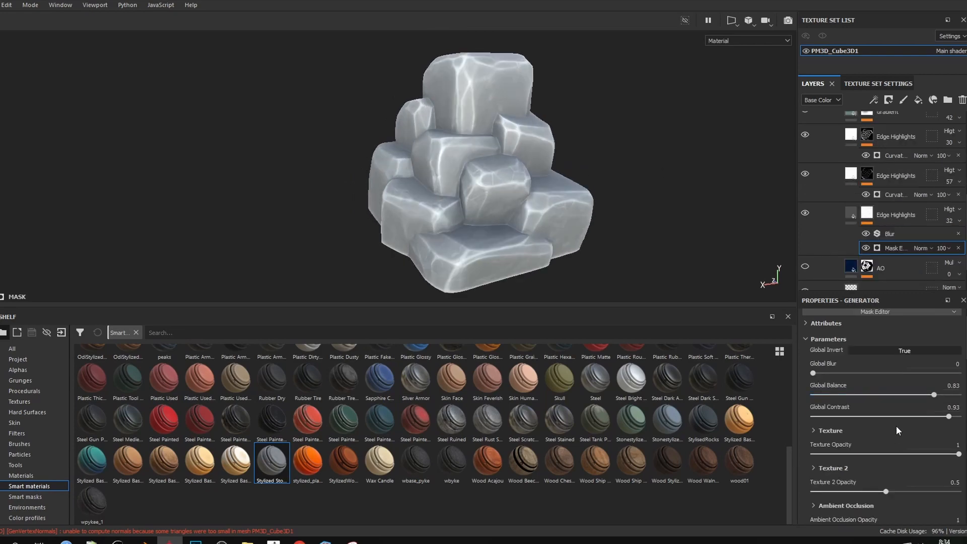
{"action": "scroll", "coordinate": [895, 425], "scroll_direction": "up", "scroll_amount": 2}
{"action": "scroll", "coordinate": [878, 409], "scroll_direction": "down", "scroll_amount": 3}
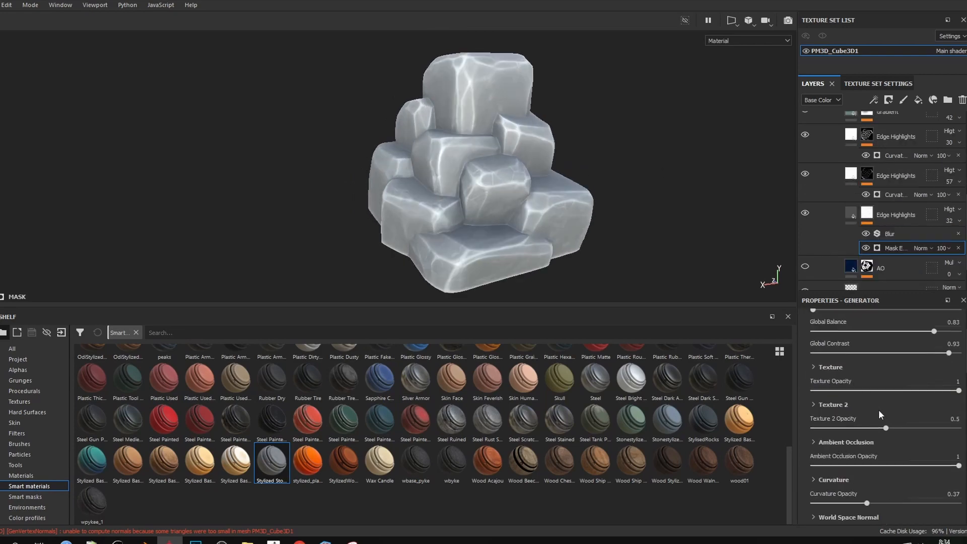
Select the third Edge Highlights layer and bring up its mask generator settings
{"action": "left_click", "coordinate": [850, 214]}
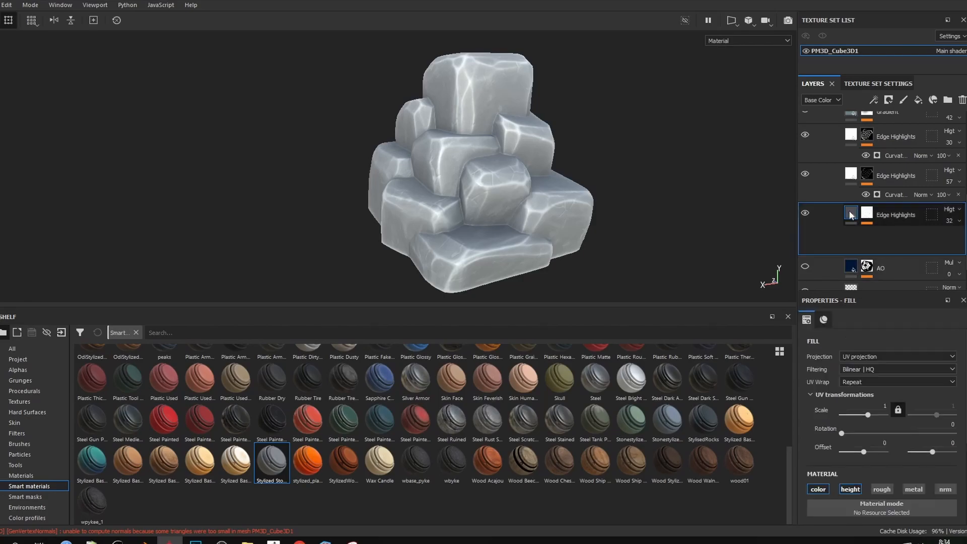
{"action": "left_click", "coordinate": [892, 232]}
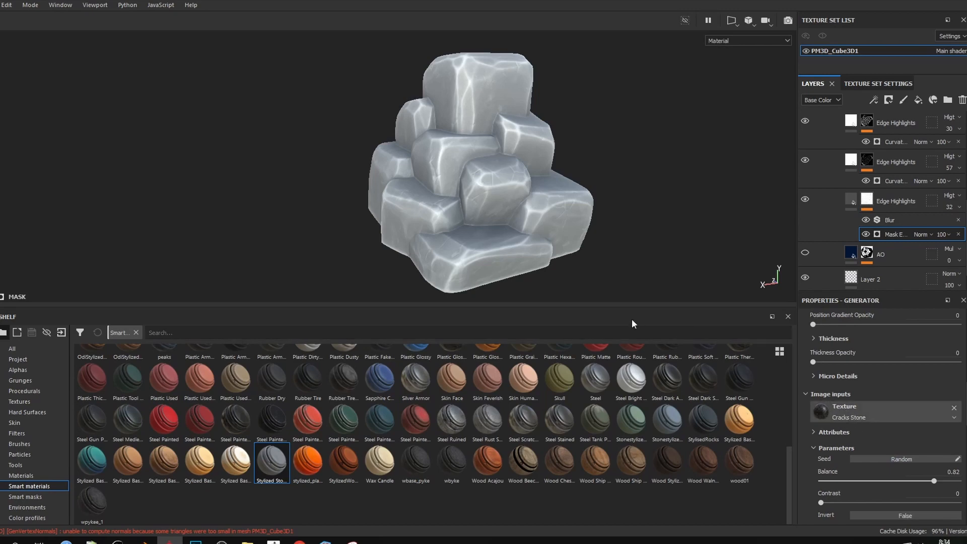
{"action": "scroll", "coordinate": [479, 250], "scroll_direction": "up", "scroll_amount": 4}
{"action": "left_click_drag", "start_coordinate": [489, 228], "coordinate": [397, 174], "text": "alt"}
{"action": "scroll", "coordinate": [527, 171], "scroll_direction": "up", "scroll_amount": 4}
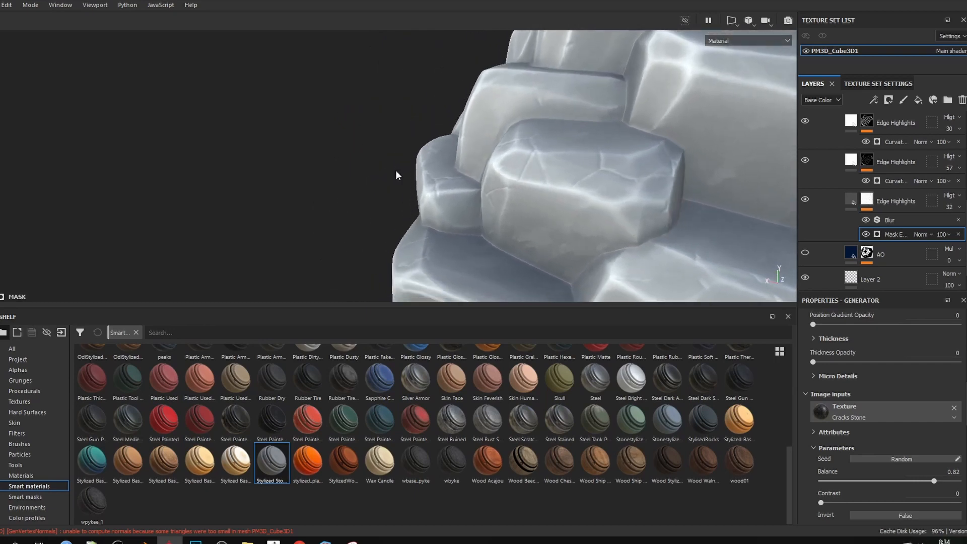
{"action": "scroll", "coordinate": [567, 191], "scroll_direction": "down", "scroll_amount": 7}
{"action": "left_click_drag", "start_coordinate": [633, 201], "coordinate": [529, 172], "text": "alt"}
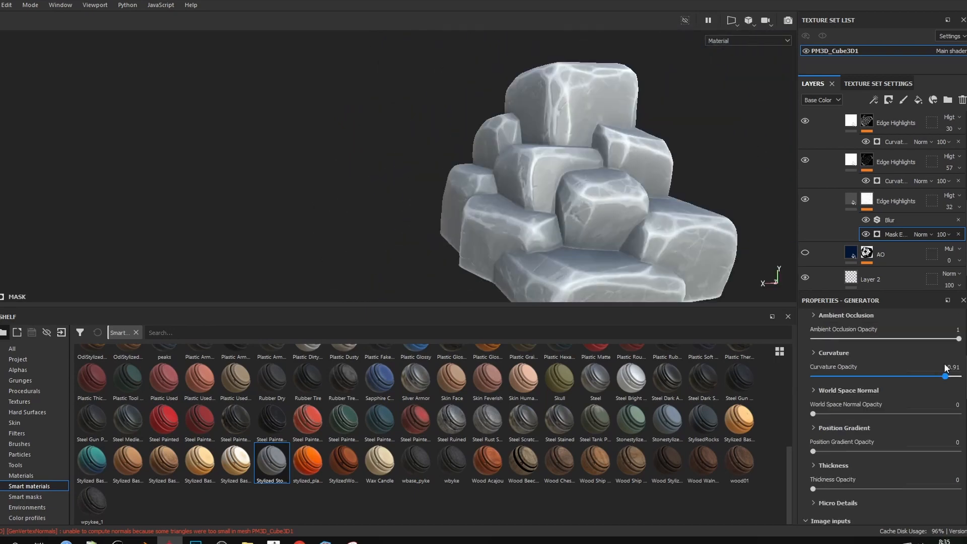
Test Curvature Opacity at 0.89 and 0.92, then return it to 0.37
{"action": "left_click_drag", "start_coordinate": [948, 367], "coordinate": [947, 366]}
{"action": "left_click_drag", "start_coordinate": [576, 174], "coordinate": [705, 175], "text": "alt"}
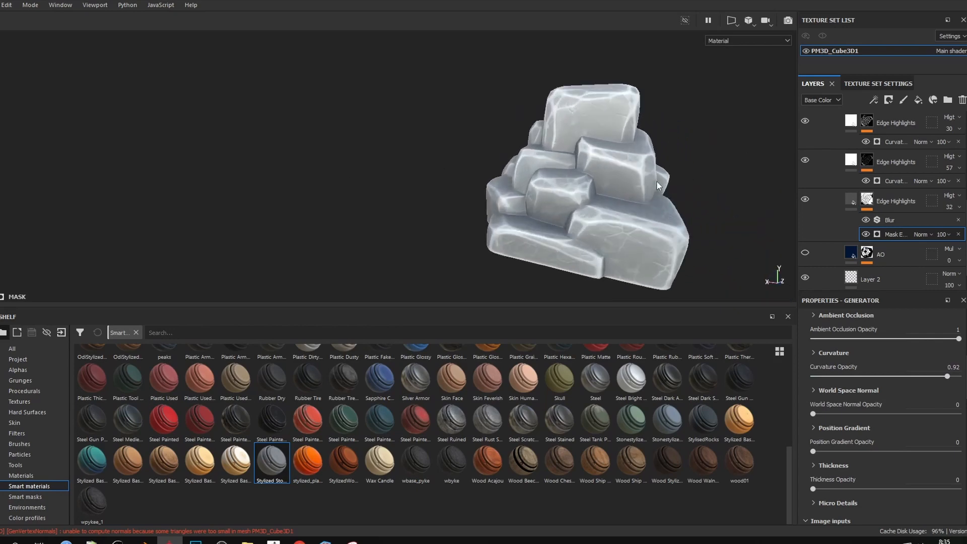
{"action": "left_click_drag", "start_coordinate": [947, 376], "coordinate": [866, 376]}
{"action": "left_click_drag", "start_coordinate": [541, 179], "coordinate": [651, 157], "text": "alt"}
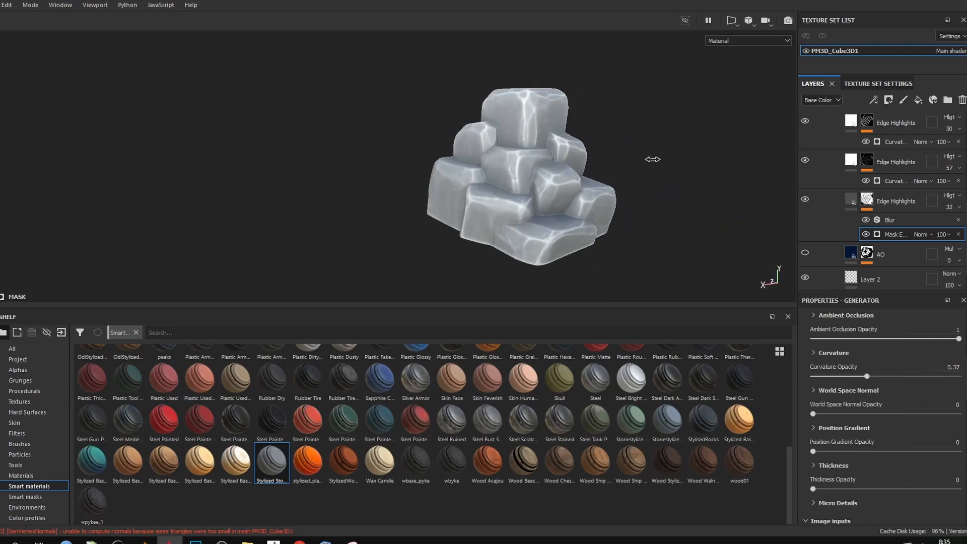
{"action": "scroll", "coordinate": [565, 158], "scroll_direction": "up", "scroll_amount": 4}
{"action": "left_click_drag", "start_coordinate": [564, 158], "coordinate": [542, 187], "text": "alt"}
{"action": "scroll", "coordinate": [628, 164], "scroll_direction": "down", "scroll_amount": 5}
{"action": "scroll", "coordinate": [897, 179], "scroll_direction": "up", "scroll_amount": 5}
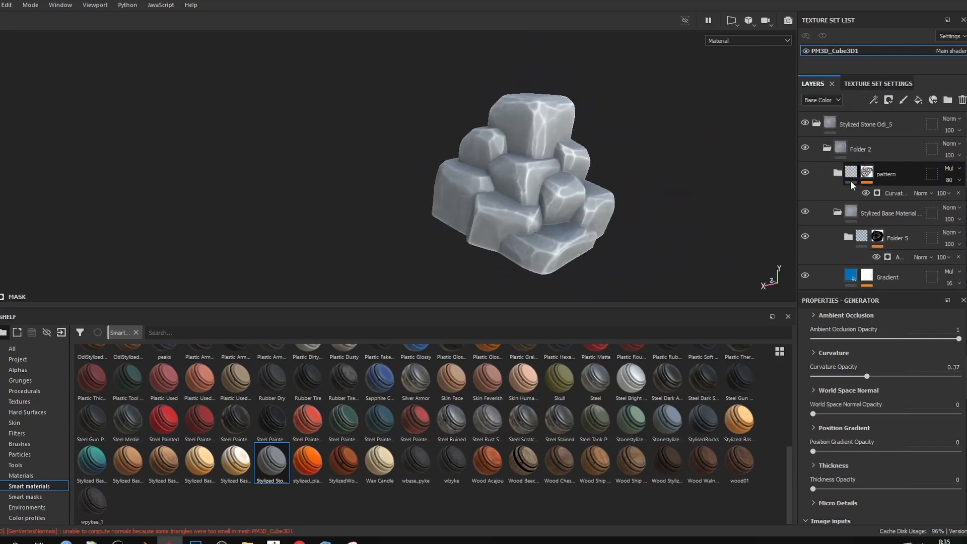
Collapse the Stylized Base Material folder, select the pattern layer, and rotate the lighting to review
{"action": "left_click", "coordinate": [837, 213]}
{"action": "left_click", "coordinate": [837, 168]}
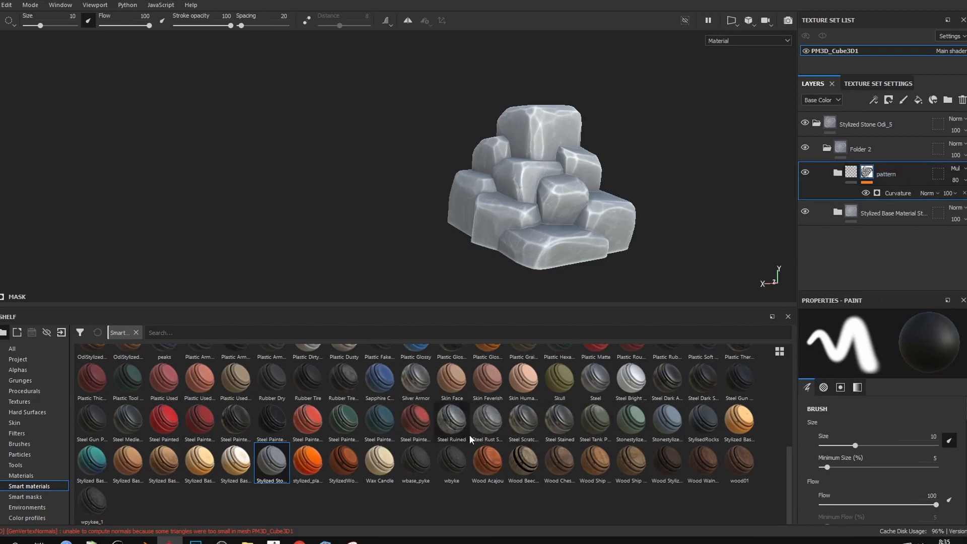
{"action": "right_click_drag", "start_coordinate": [633, 176], "coordinate": [594, 163], "text": "shift"}
{"action": "scroll", "coordinate": [591, 171], "scroll_direction": "up", "scroll_amount": 2}
{"action": "right_click_drag", "start_coordinate": [598, 196], "coordinate": [609, 193], "text": "shift"}
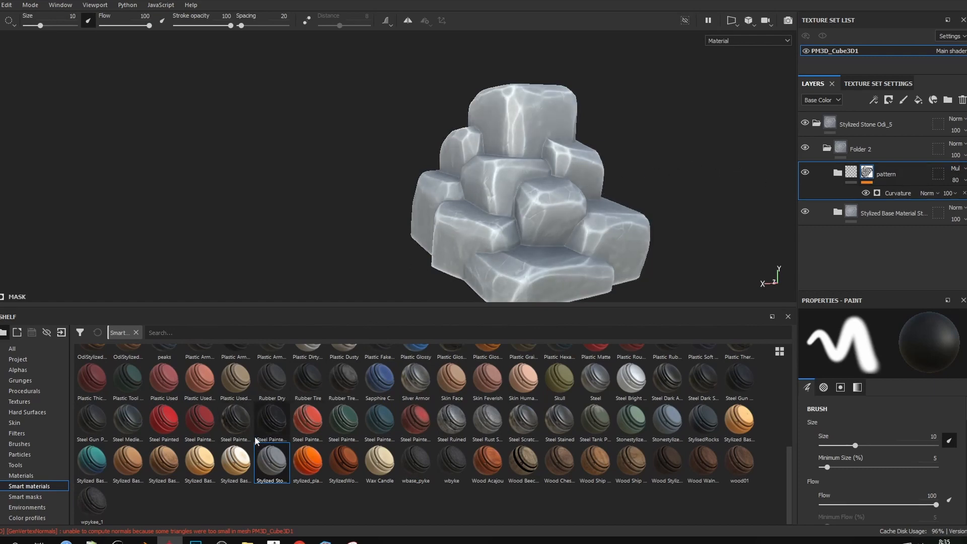
{"action": "middle_click_drag", "start_coordinate": [527, 170], "coordinate": [504, 150], "text": "alt"}
{"action": "right_click_drag", "start_coordinate": [504, 150], "coordinate": [456, 168], "text": "alt"}
{"action": "middle_click_drag", "start_coordinate": [455, 168], "coordinate": [425, 174], "text": "alt"}
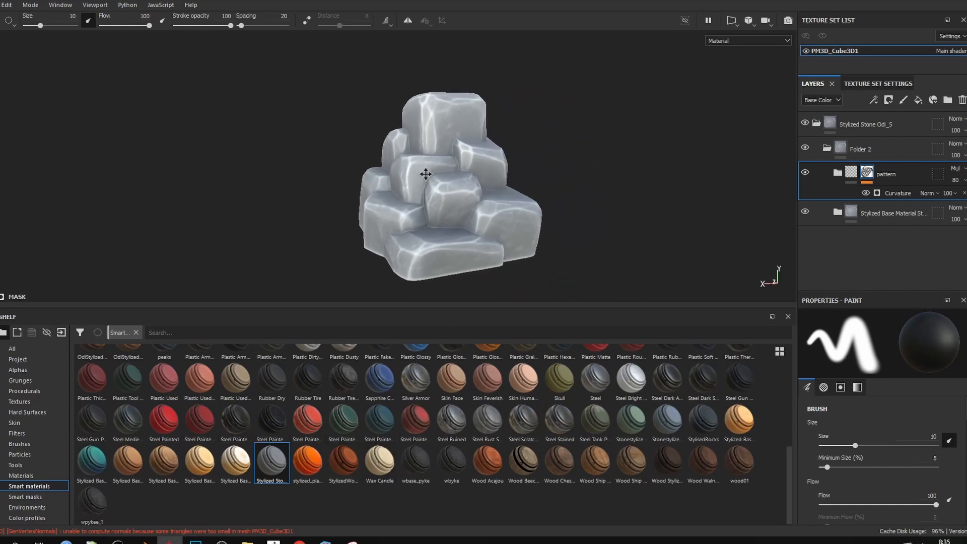
{"action": "left_click_drag", "start_coordinate": [466, 294], "coordinate": [469, 201], "text": "alt"}
Add Fill layer 2 above the pattern and give it a Baked Lighting Stylized filter
{"action": "left_click", "coordinate": [917, 100]}
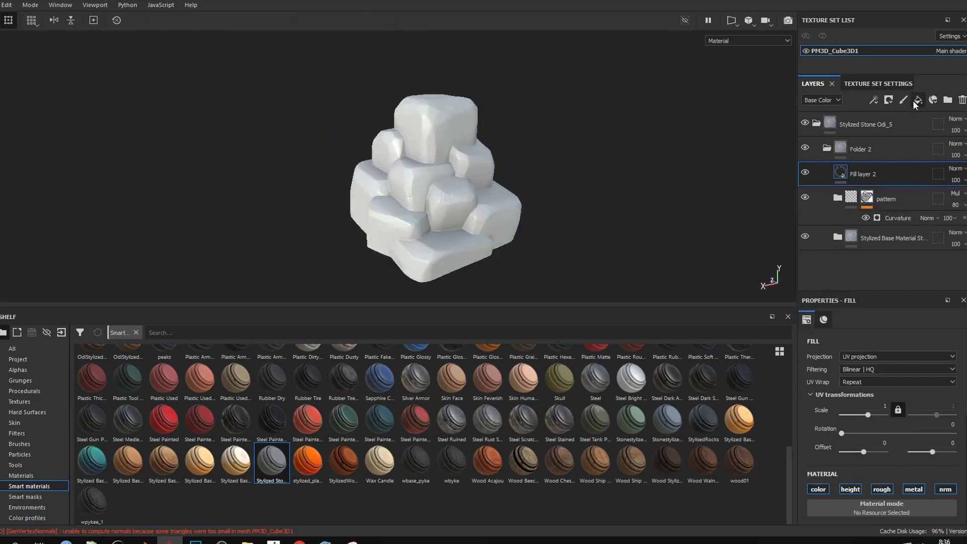
{"action": "scroll", "coordinate": [873, 443], "scroll_direction": "down", "scroll_amount": 2}
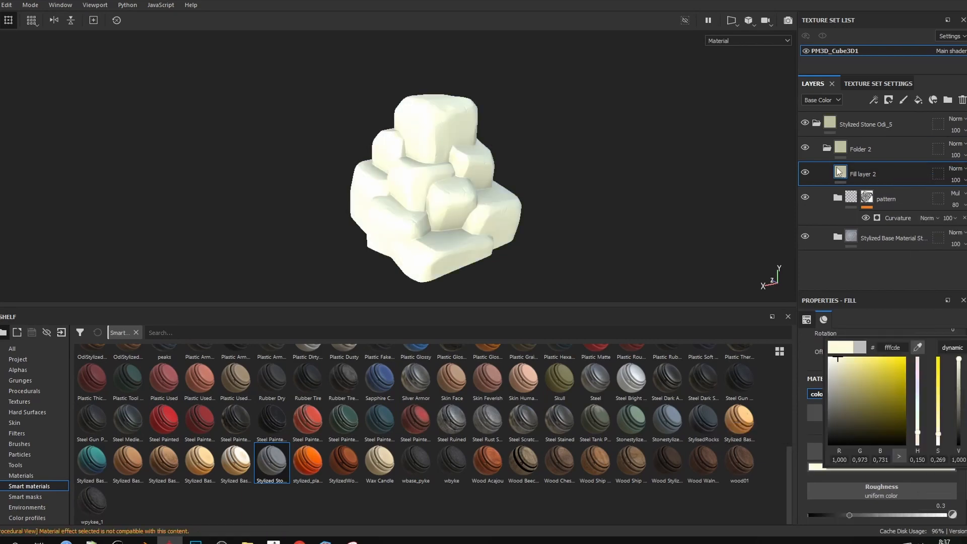
{"action": "right_click", "coordinate": [838, 171]}
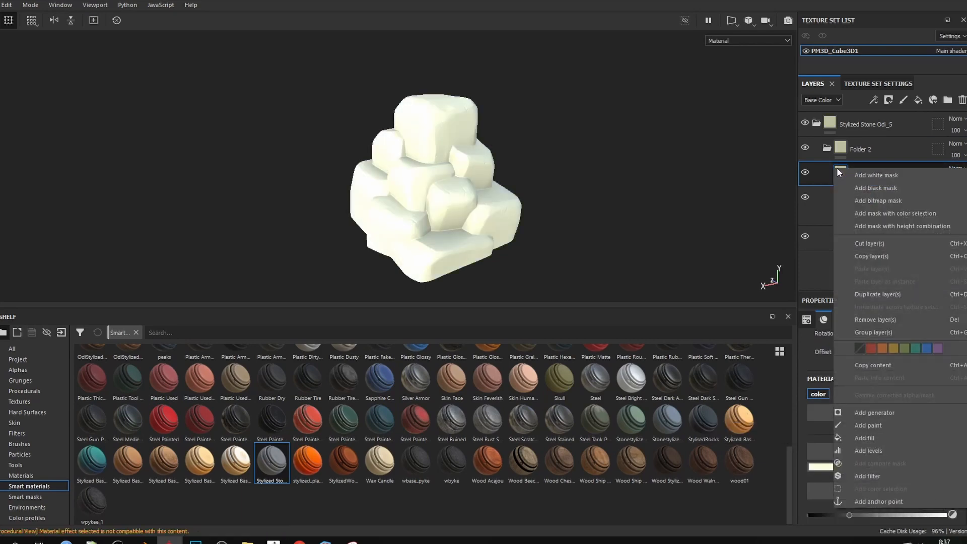
{"action": "left_click", "coordinate": [865, 475]}
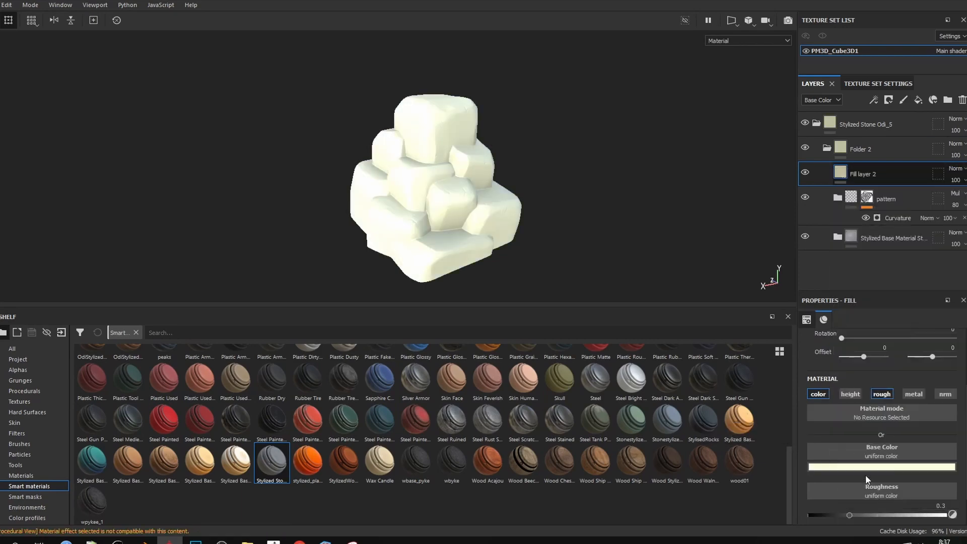
{"action": "left_click", "coordinate": [872, 355]}
{"action": "left_click", "coordinate": [881, 389]}
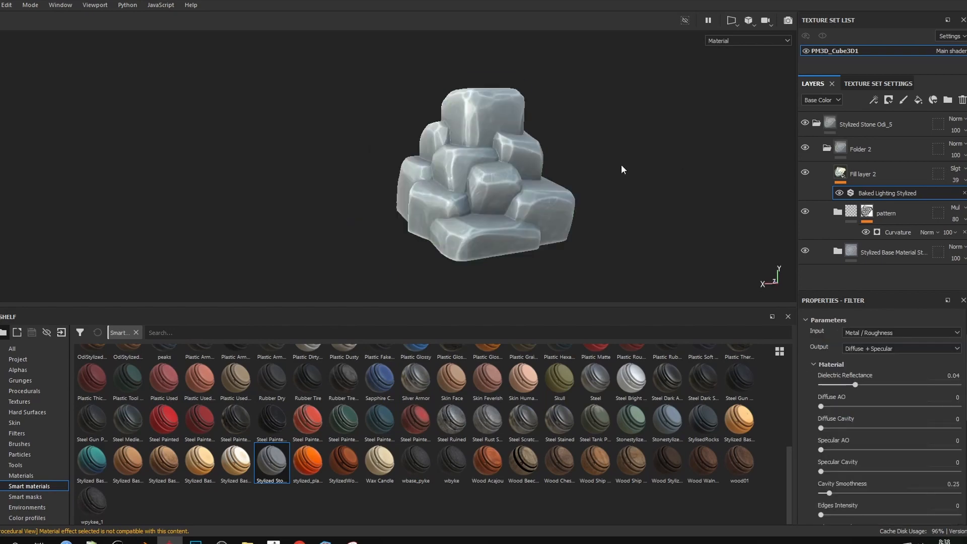
Enlarge the 3D view and orbit the stone model to check the baked lighting
{"action": "mouse_move", "coordinate": [623, 169]}
{"action": "left_mouse_down", "text": "alt"}
{"action": "mouse_move", "coordinate": [611, 195]}
{"action": "mouse_move", "coordinate": [614, 182]}
{"action": "left_mouse_up", "text": "alt"}
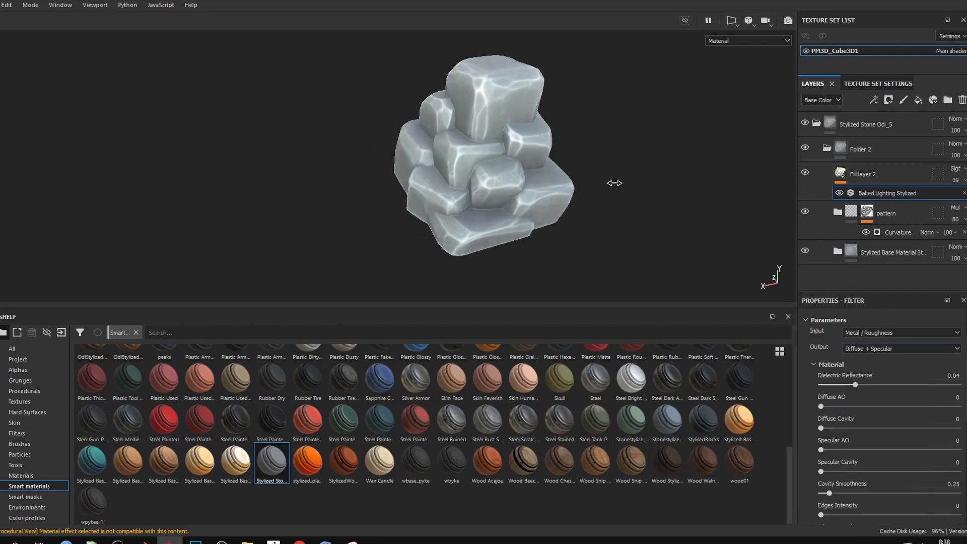
{"action": "right_click_drag", "start_coordinate": [614, 183], "coordinate": [552, 179], "text": "alt"}
{"action": "mouse_move", "coordinate": [553, 179]}
{"action": "left_mouse_down", "text": "alt"}
{"action": "mouse_move", "coordinate": [511, 204]}
{"action": "mouse_move", "coordinate": [545, 197]}
{"action": "left_mouse_up", "text": "alt"}
{"action": "right_click_drag", "start_coordinate": [547, 204], "coordinate": [564, 211], "text": "alt"}
{"action": "left_click_drag", "start_coordinate": [565, 211], "coordinate": [539, 205], "text": "alt"}
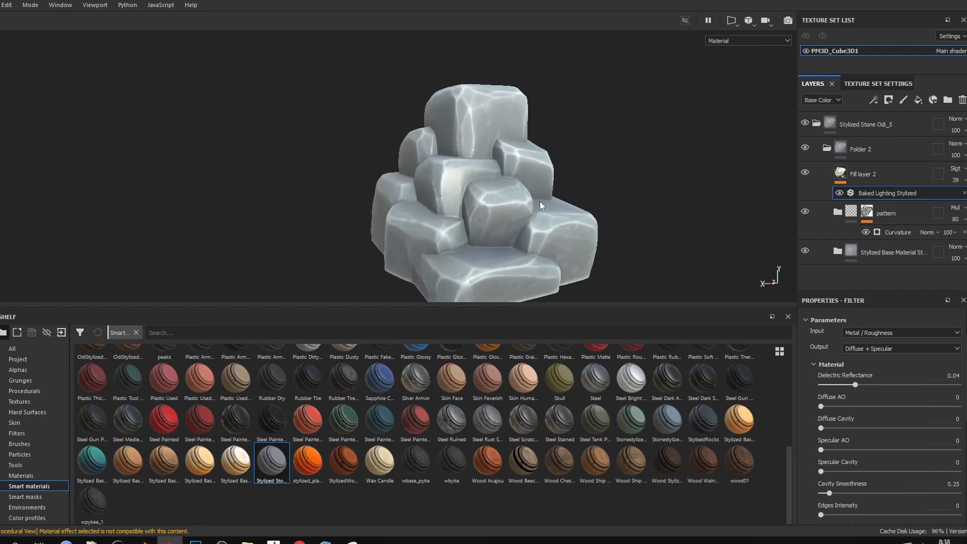
{"action": "left_click_drag", "start_coordinate": [449, 234], "coordinate": [434, 204], "text": "alt"}
{"action": "left_click_drag", "start_coordinate": [471, 304], "coordinate": [472, 348]}
{"action": "left_click_drag", "start_coordinate": [485, 169], "coordinate": [435, 211], "text": "alt"}
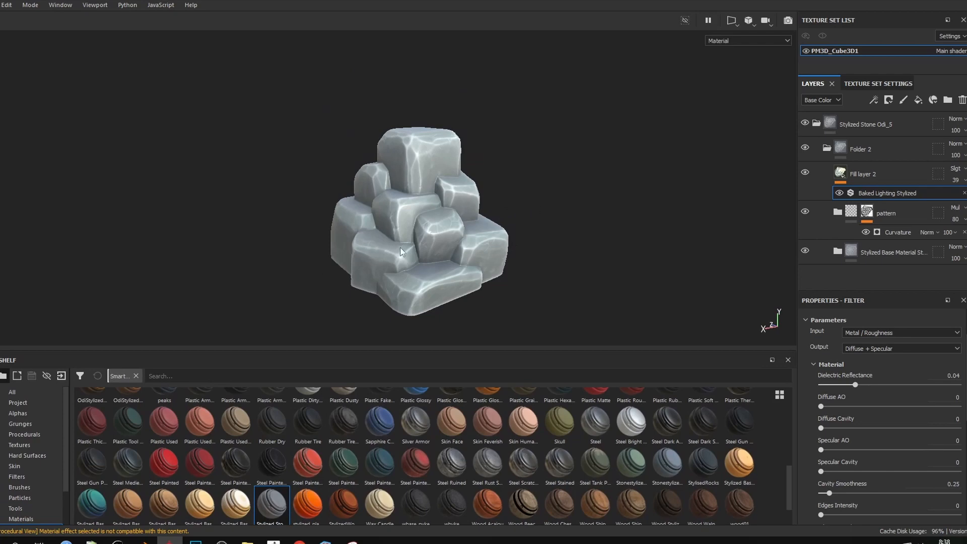
{"action": "mouse_move", "coordinate": [400, 248]}
{"action": "left_mouse_down", "text": "alt"}
{"action": "mouse_move", "coordinate": [407, 214]}
{"action": "mouse_move", "coordinate": [363, 203]}
{"action": "mouse_move", "coordinate": [406, 241]}
{"action": "left_mouse_up", "text": "alt"}
{"action": "scroll", "coordinate": [468, 239], "scroll_direction": "up", "scroll_amount": 4}
{"action": "middle_click_drag", "start_coordinate": [468, 242], "coordinate": [483, 219], "text": "alt"}
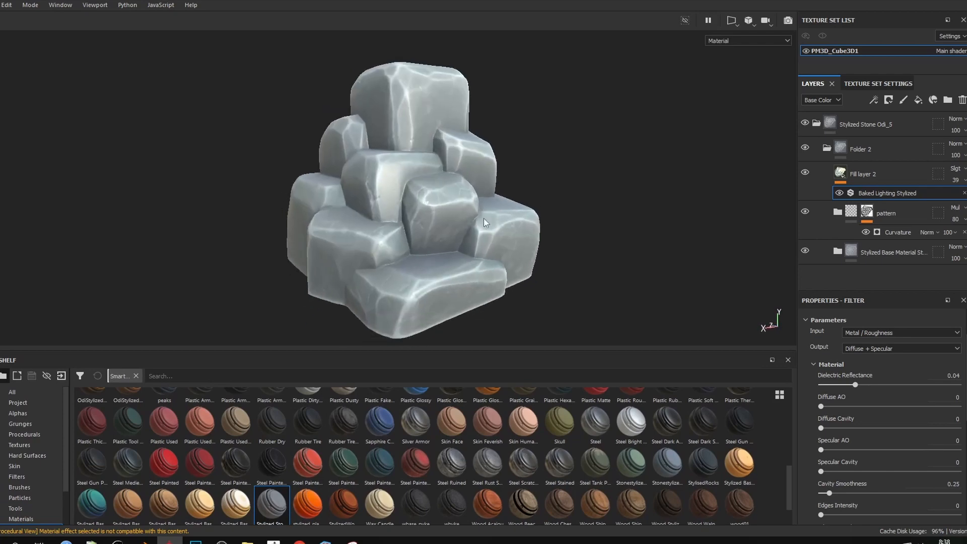
{"action": "left_click_drag", "start_coordinate": [485, 223], "coordinate": [458, 210], "text": "alt"}
{"action": "scroll", "coordinate": [425, 212], "scroll_direction": "down", "scroll_amount": 3}
{"action": "scroll", "coordinate": [457, 210], "scroll_direction": "up", "scroll_amount": 4}
{"action": "middle_click_drag", "start_coordinate": [453, 209], "coordinate": [470, 210], "text": "alt"}
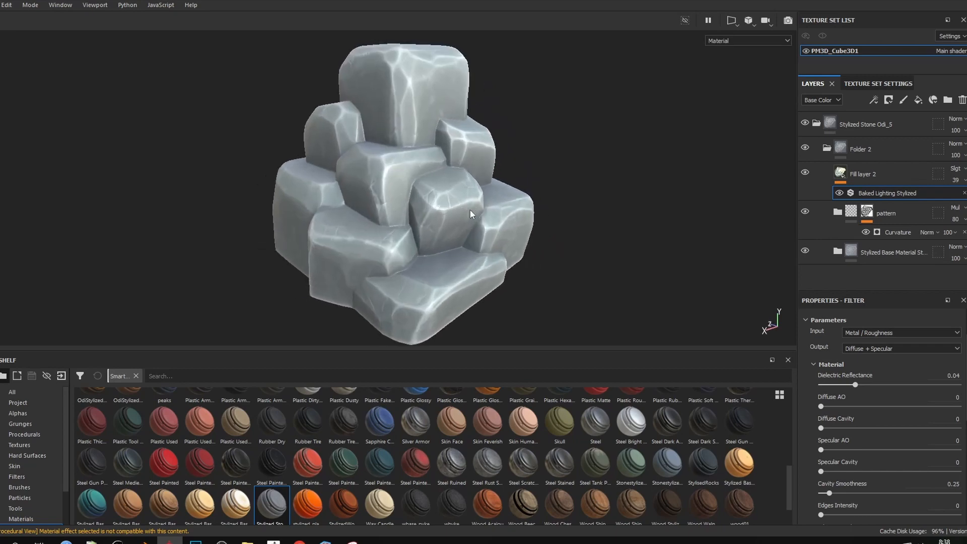
{"action": "left_click_drag", "start_coordinate": [469, 213], "coordinate": [402, 222], "text": "alt"}
Export the rockpile2 textures as 2048 PNGs using Unreal Engine 4 (Packed), then close the exporter
{"action": "left_click", "coordinate": [1, 4]}
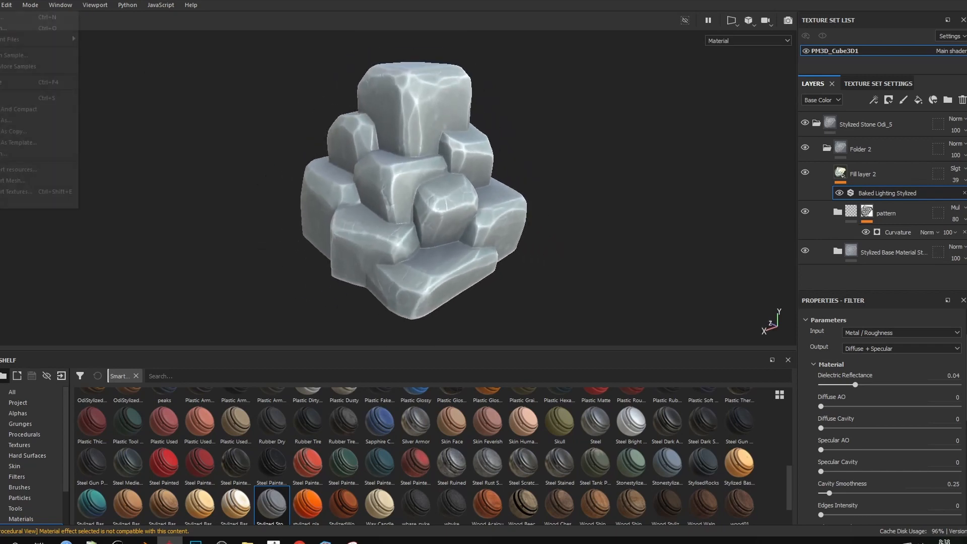
{"action": "left_click", "coordinate": [10, 192]}
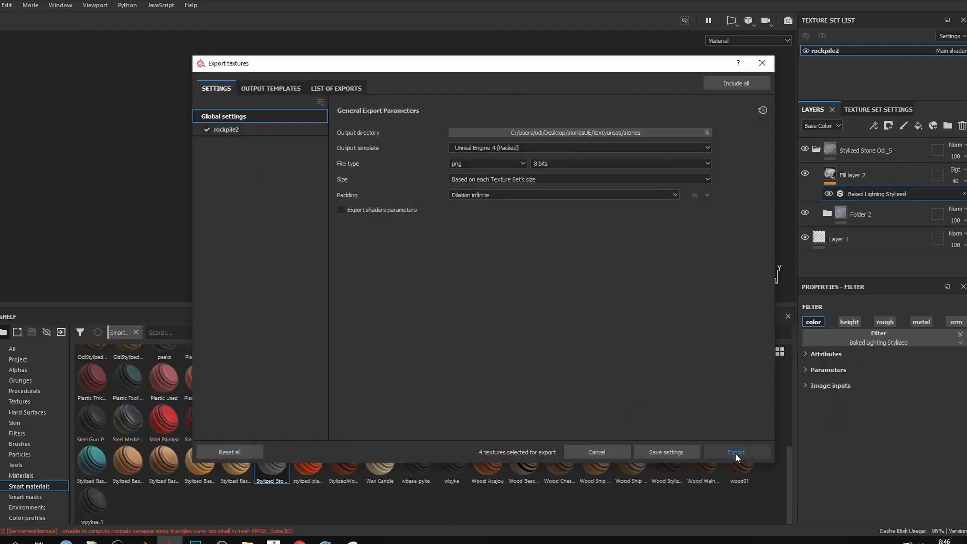
{"action": "left_click", "coordinate": [736, 450]}
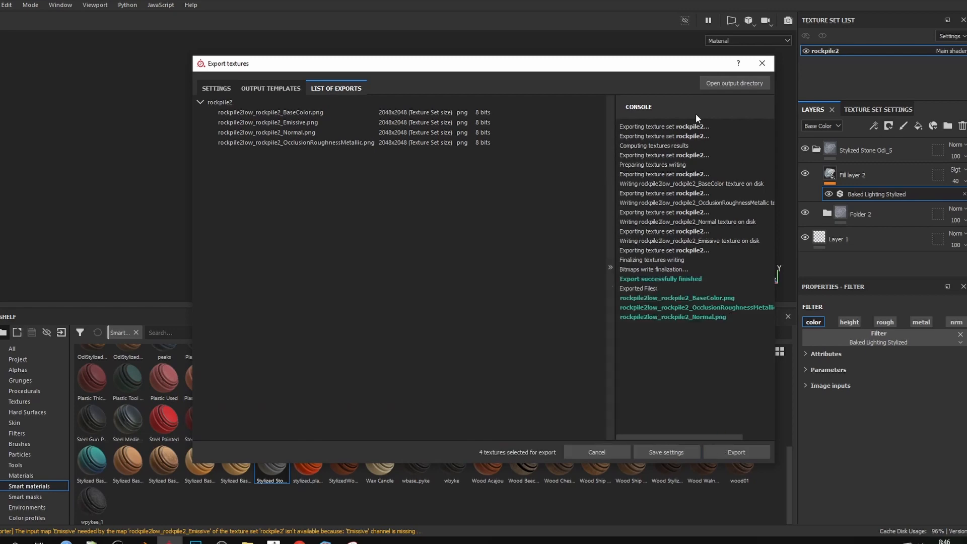
{"action": "left_click", "coordinate": [769, 67]}
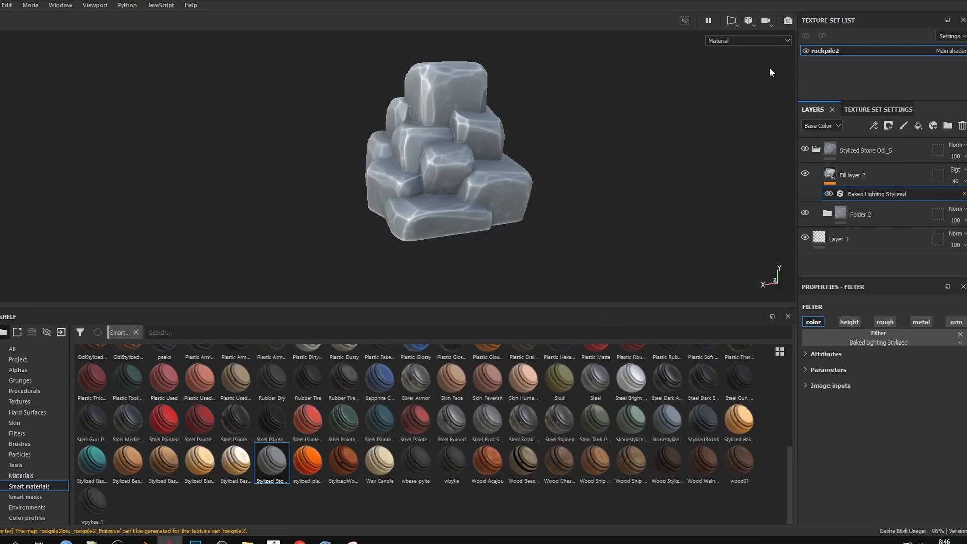
Orbit the textured rock pile to inspect its stone material, then box-select Blender's default camera
{"action": "left_click_drag", "start_coordinate": [269, 129], "coordinate": [319, 137], "text": "alt"}
{"action": "right_click_drag", "start_coordinate": [319, 136], "coordinate": [273, 114], "text": "alt"}
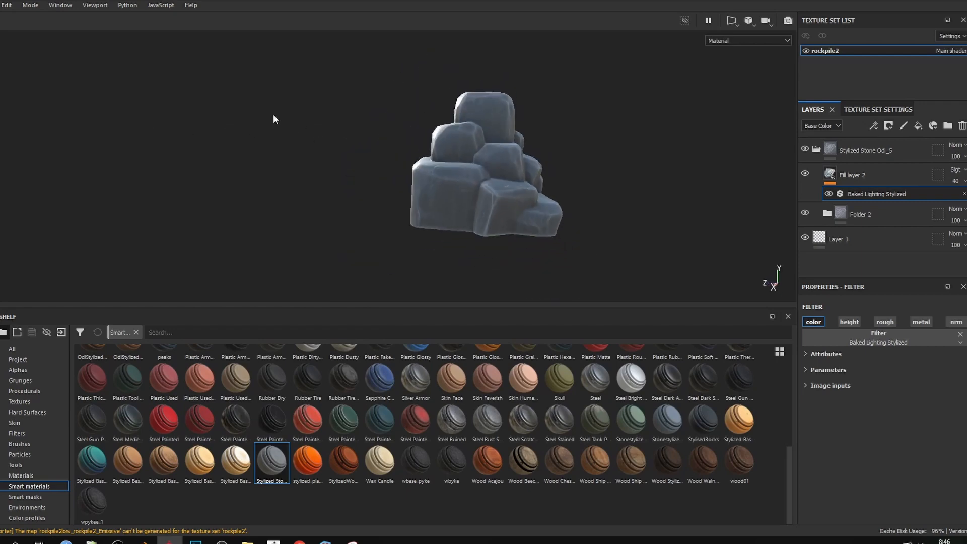
{"action": "left_click_drag", "start_coordinate": [273, 114], "coordinate": [438, 139], "text": "alt"}
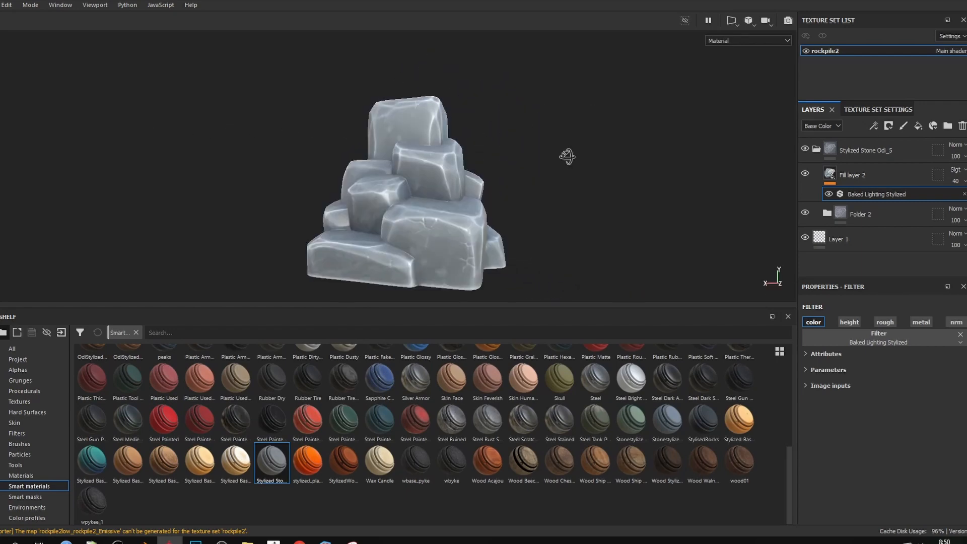
{"action": "left_click_drag", "start_coordinate": [566, 156], "coordinate": [534, 170], "text": "alt"}
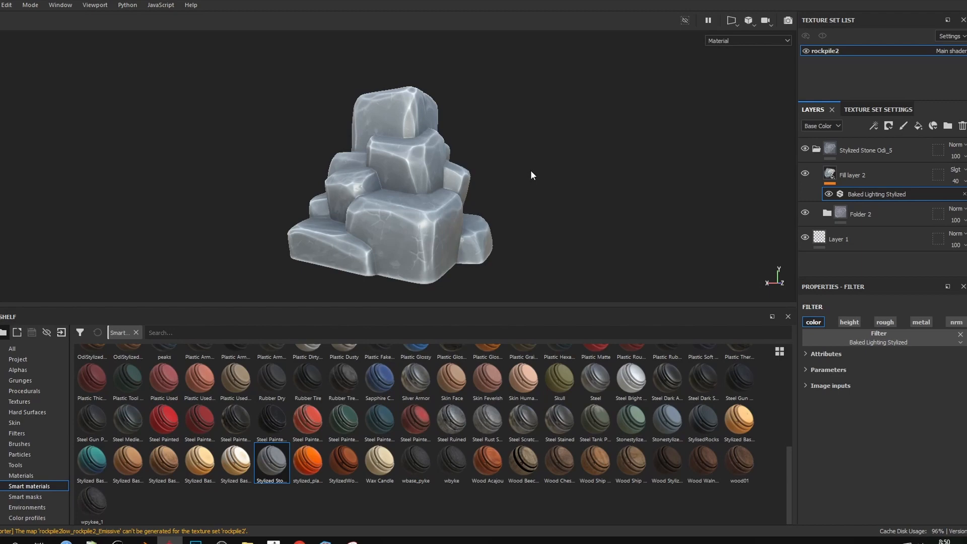
{"action": "left_click_drag", "start_coordinate": [513, 169], "coordinate": [563, 165], "text": "alt"}
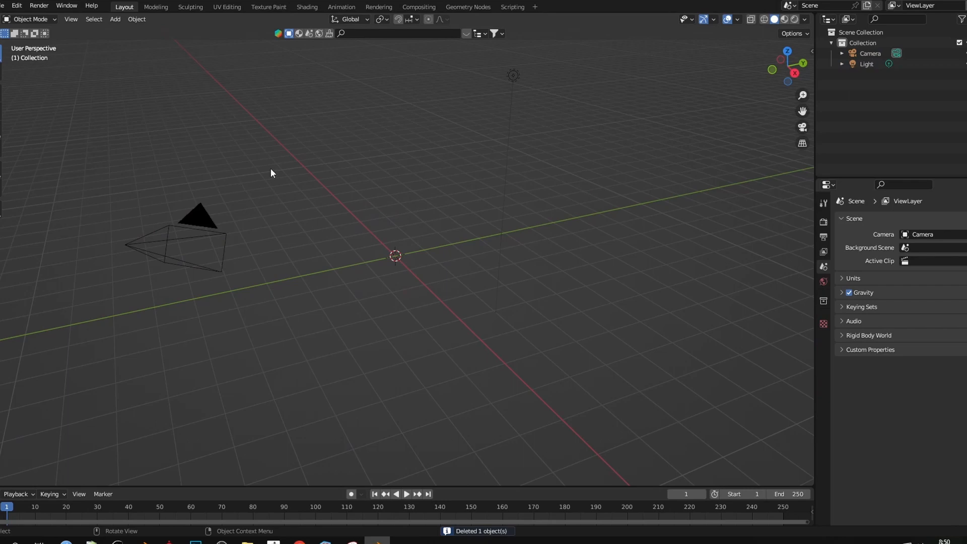
{"action": "left_click_drag", "start_coordinate": [270, 173], "coordinate": [61, 369]}
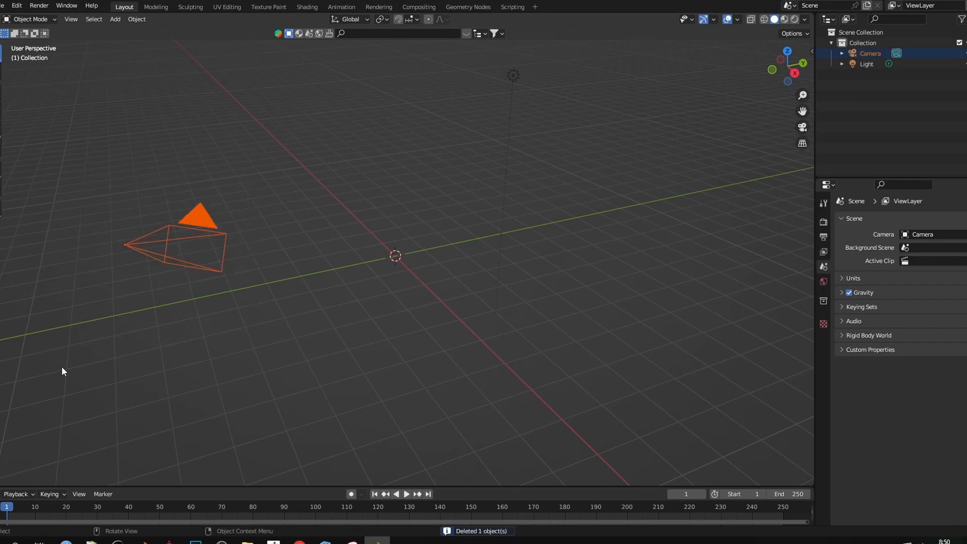
Delete the camera and import the rock pile FBX
{"action": "key", "text": "Delete"}
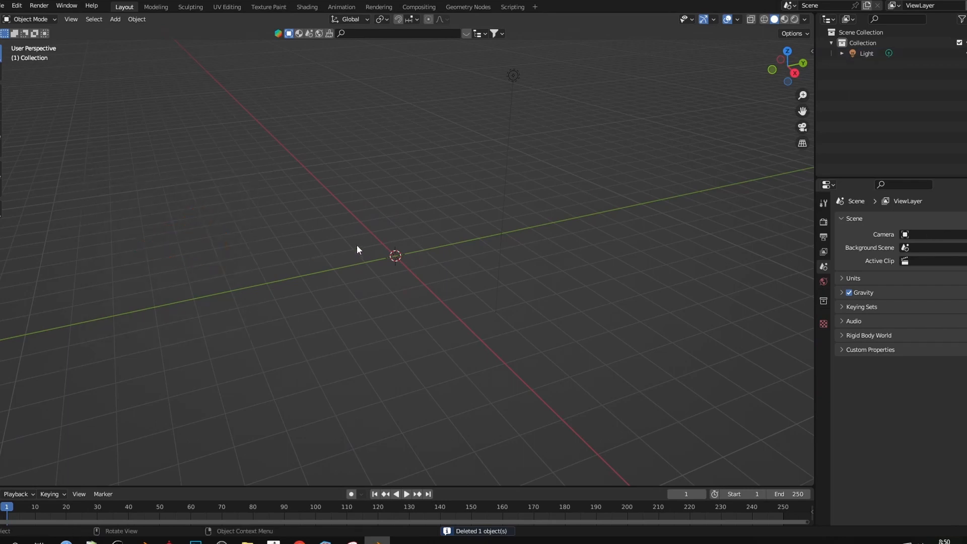
{"action": "left_click", "coordinate": [3, 5]}
{"action": "mouse_move", "coordinate": [45, 148]}
{"action": "left_click", "coordinate": [135, 254]}
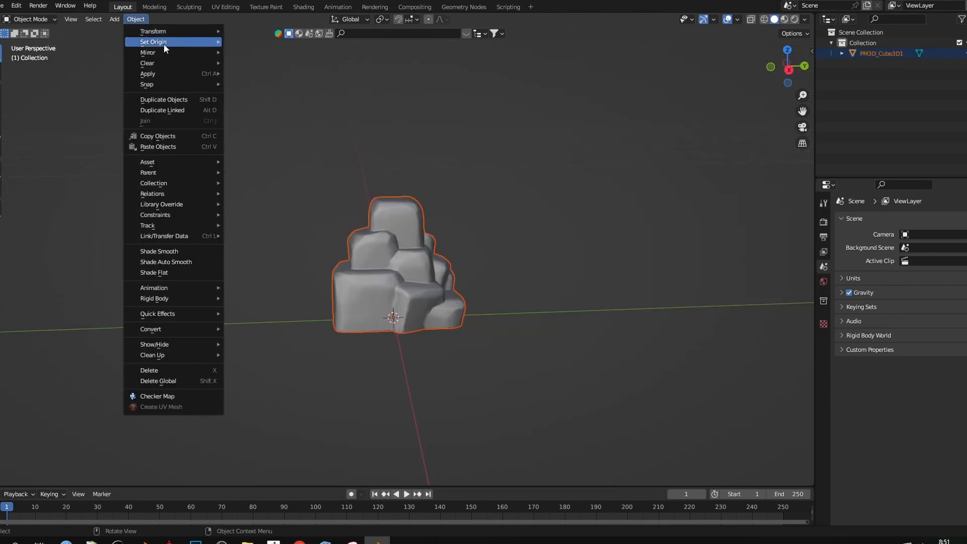
Set the rock's origin to its geometry, then move it to the rock's base with Affect Only Origins
{"action": "mouse_move", "coordinate": [163, 43]}
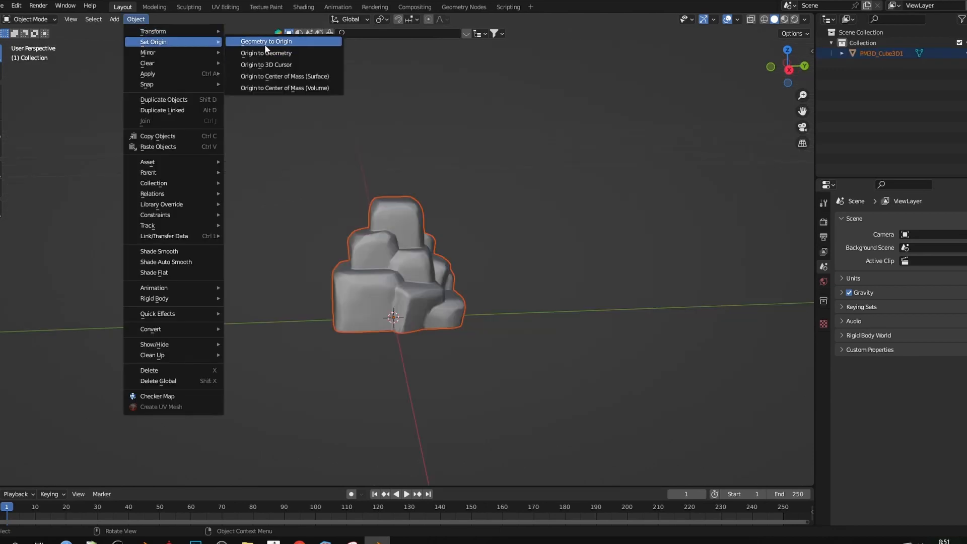
{"action": "left_click", "coordinate": [266, 53]}
{"action": "key", "text": "KP_3"}
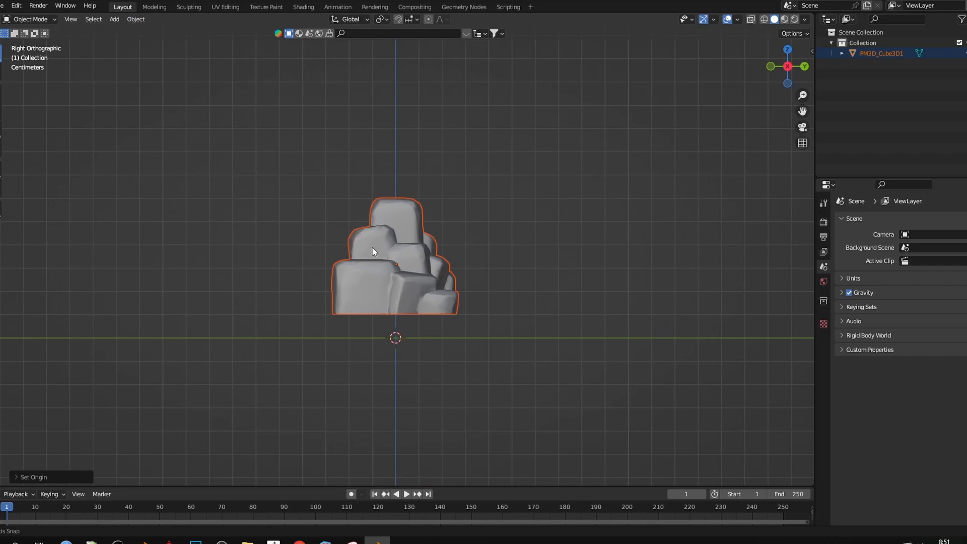
{"action": "left_click", "coordinate": [135, 20]}
{"action": "mouse_move", "coordinate": [177, 41]}
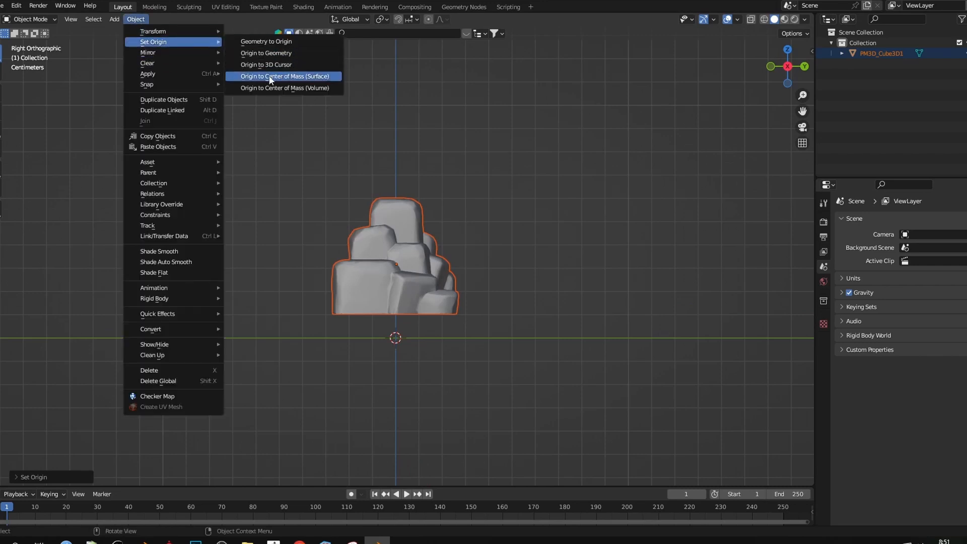
{"action": "left_click", "coordinate": [325, 77]}
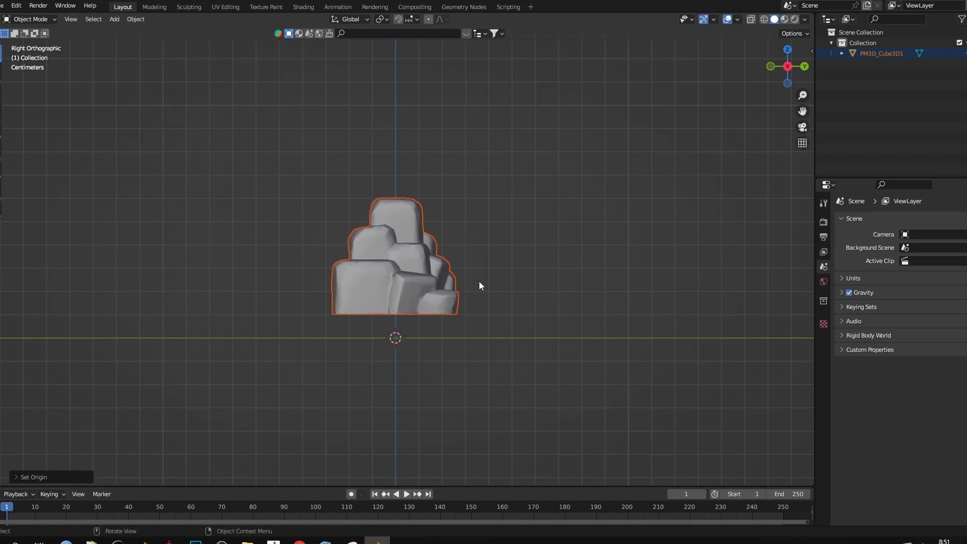
{"action": "mouse_move", "coordinate": [397, 282]}
{"action": "middle_mouse_down"}
{"action": "mouse_move", "coordinate": [300, 327]}
{"action": "mouse_move", "coordinate": [311, 286]}
{"action": "mouse_move", "coordinate": [369, 245]}
{"action": "mouse_move", "coordinate": [399, 284]}
{"action": "middle_mouse_up"}
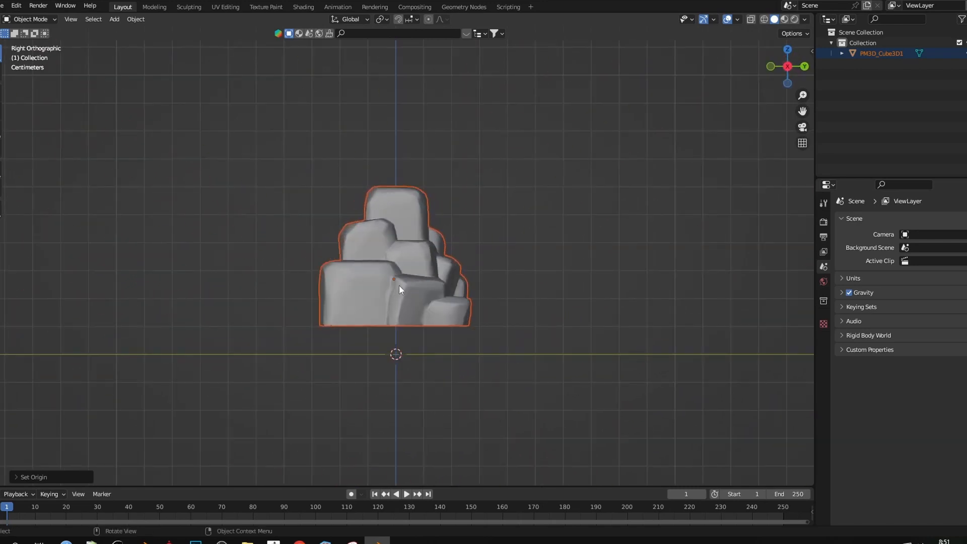
{"action": "left_click", "coordinate": [794, 33]}
{"action": "key", "text": "g"}
{"action": "left_click", "coordinate": [437, 324]}
{"action": "left_click", "coordinate": [794, 33]}
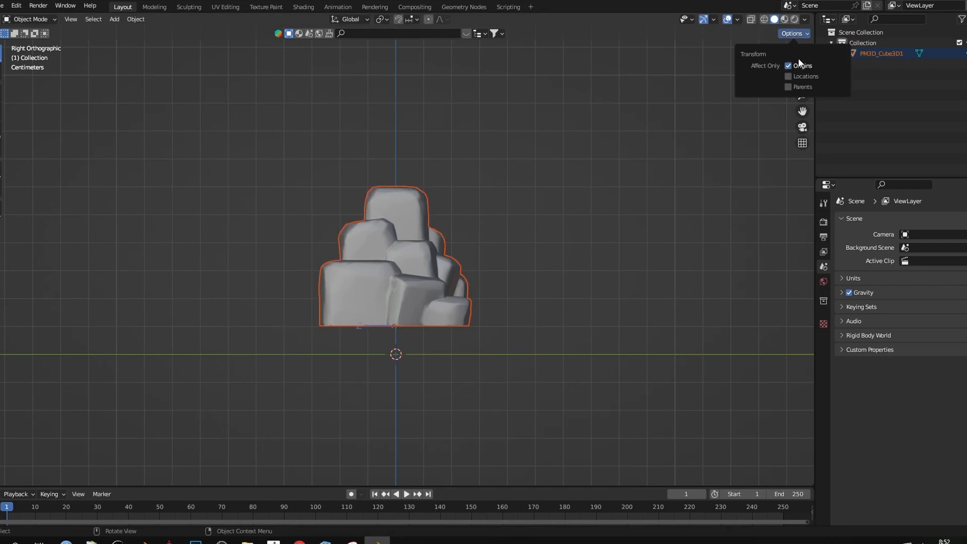
Scale the rock pile up to 30 and view it in perspective
{"action": "key", "text": "s"}
{"action": "left_click", "coordinate": [520, 283]}
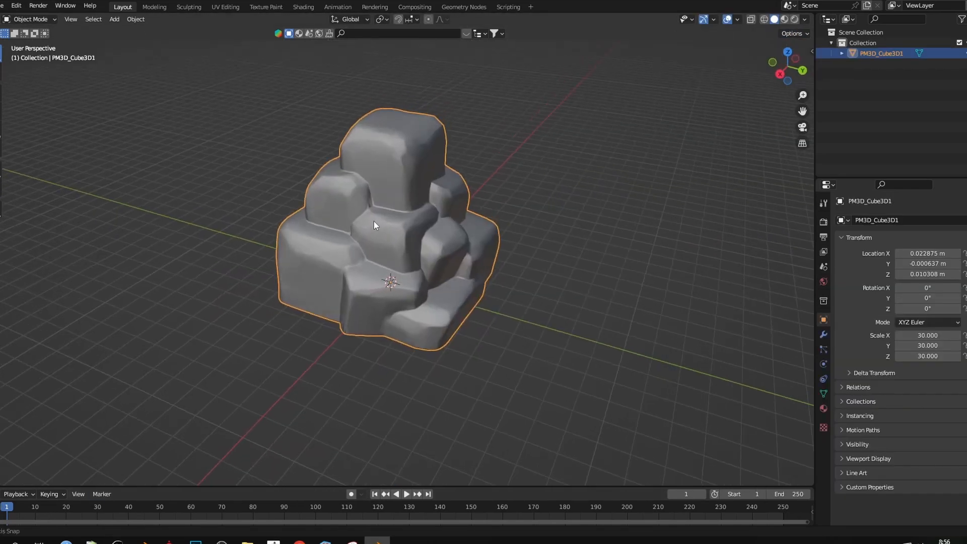
{"action": "middle_click_drag", "start_coordinate": [374, 225], "coordinate": [98, 84]}
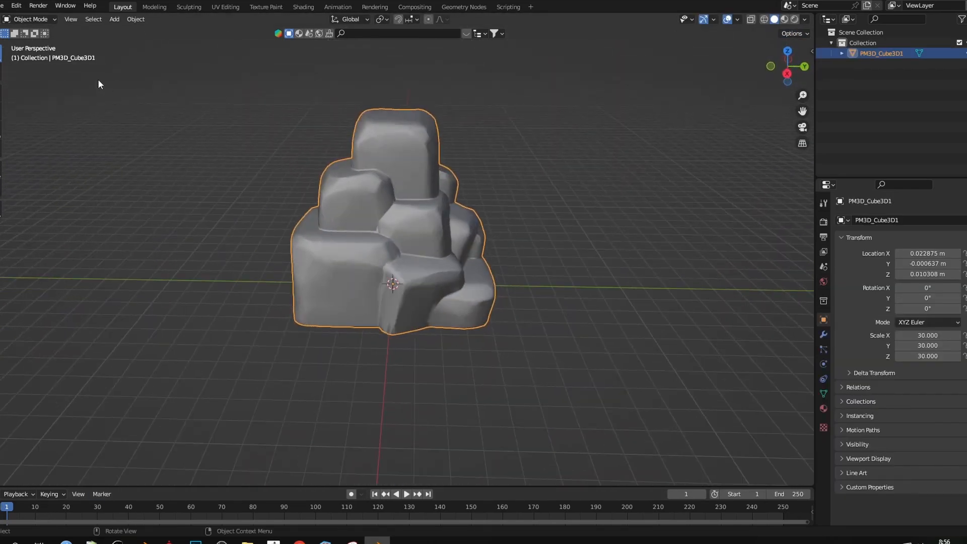
Apply the rock pile's rotation and scale so its scale reads 1
{"action": "left_click", "coordinate": [128, 20]}
{"action": "middle_click_drag", "start_coordinate": [399, 286], "coordinate": [364, 290]}
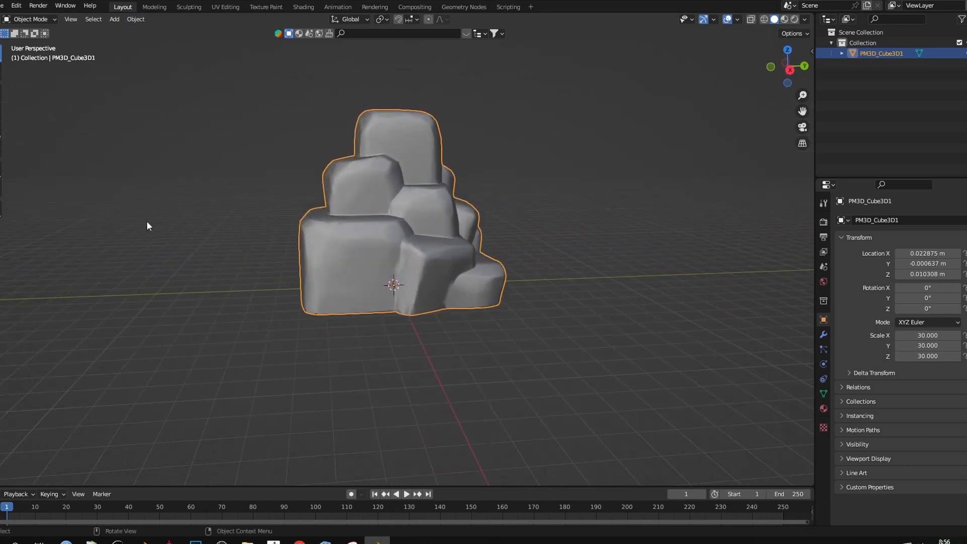
{"action": "left_click", "coordinate": [144, 20]}
{"action": "mouse_move", "coordinate": [152, 74]}
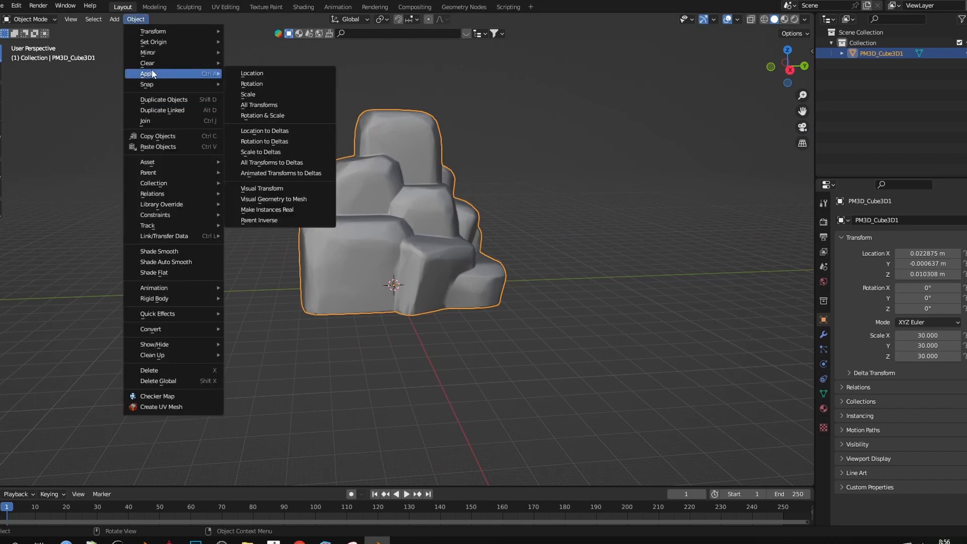
{"action": "left_click", "coordinate": [254, 117]}
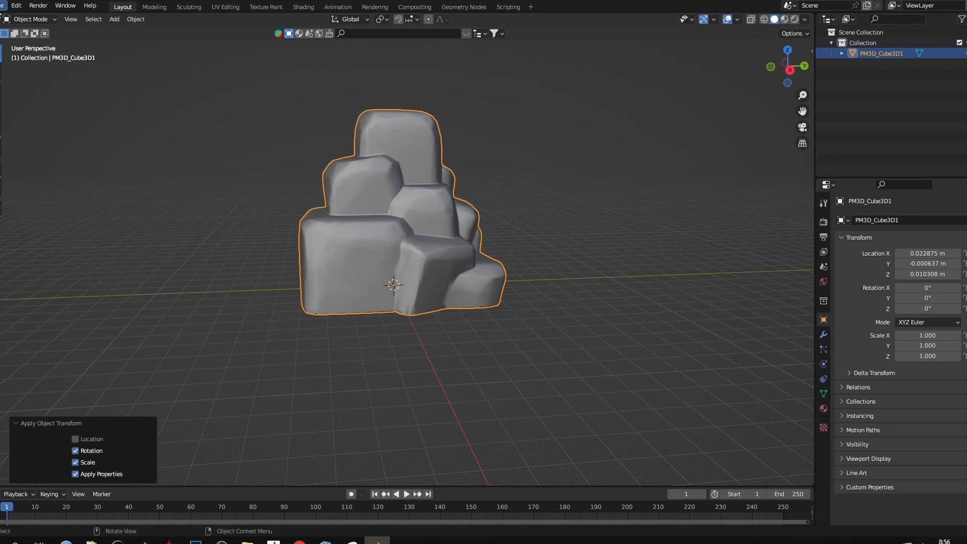
Export the rock pile to the Desktop as rockpile2.fbx
{"action": "left_click", "coordinate": [2, 6]}
{"action": "mouse_move", "coordinate": [45, 159]}
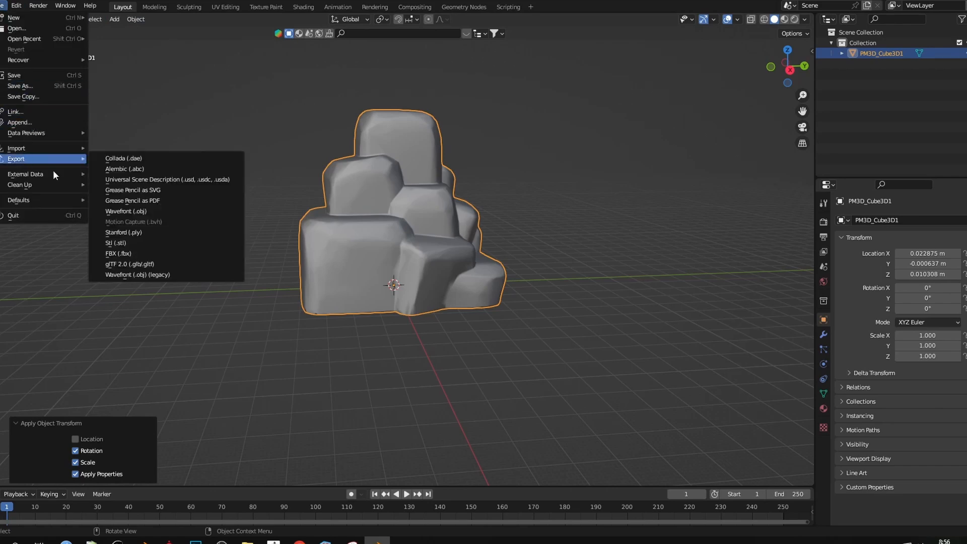
{"action": "left_click", "coordinate": [118, 253]}
{"action": "scroll", "coordinate": [712, 308], "scroll_direction": "down", "scroll_amount": 3}
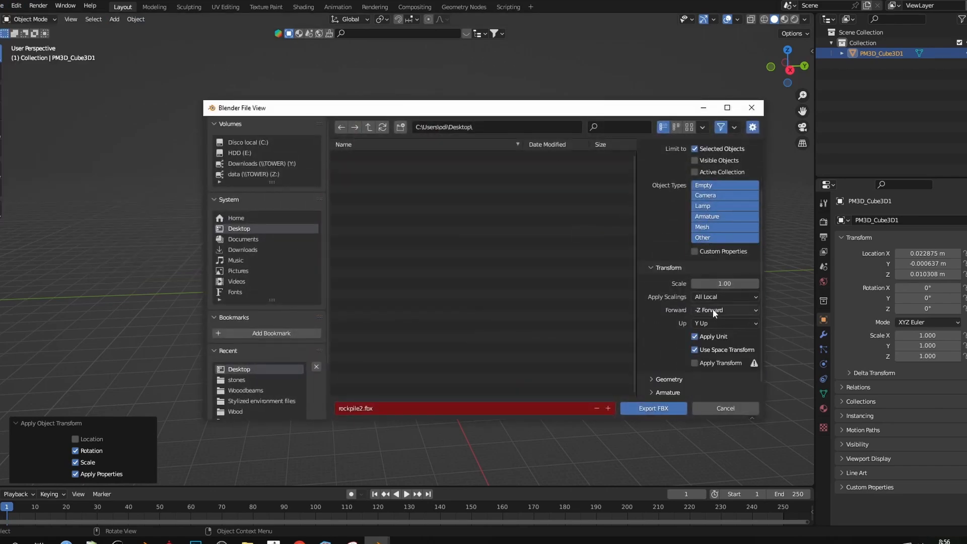
{"action": "scroll", "coordinate": [712, 309], "scroll_direction": "down", "scroll_amount": 1}
{"action": "left_click", "coordinate": [674, 363]}
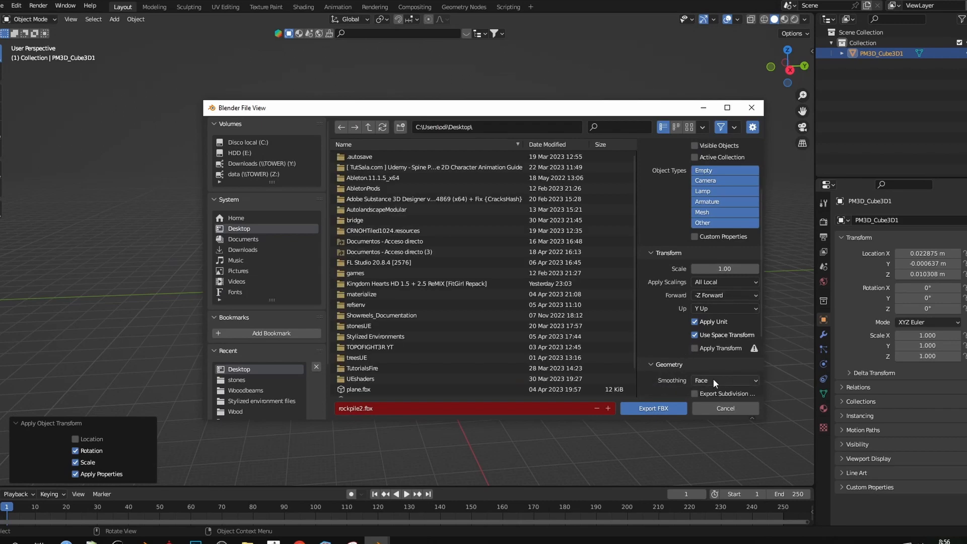
{"action": "scroll", "coordinate": [378, 382], "scroll_direction": "down", "scroll_amount": 3}
{"action": "double_click", "coordinate": [353, 371]}
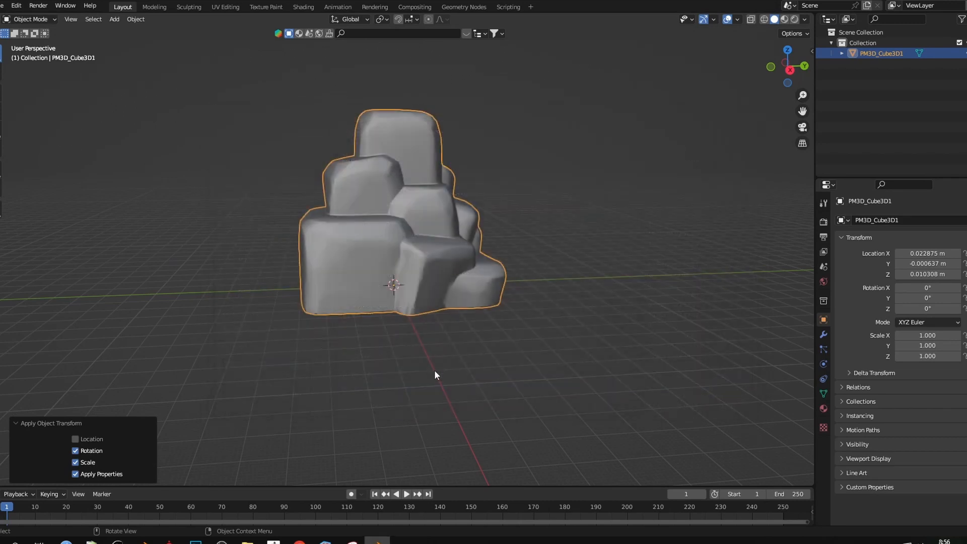
Make the level viewport taller and fly the camera along the dirt path among the trees
{"action": "left_click", "coordinate": [296, 360]}
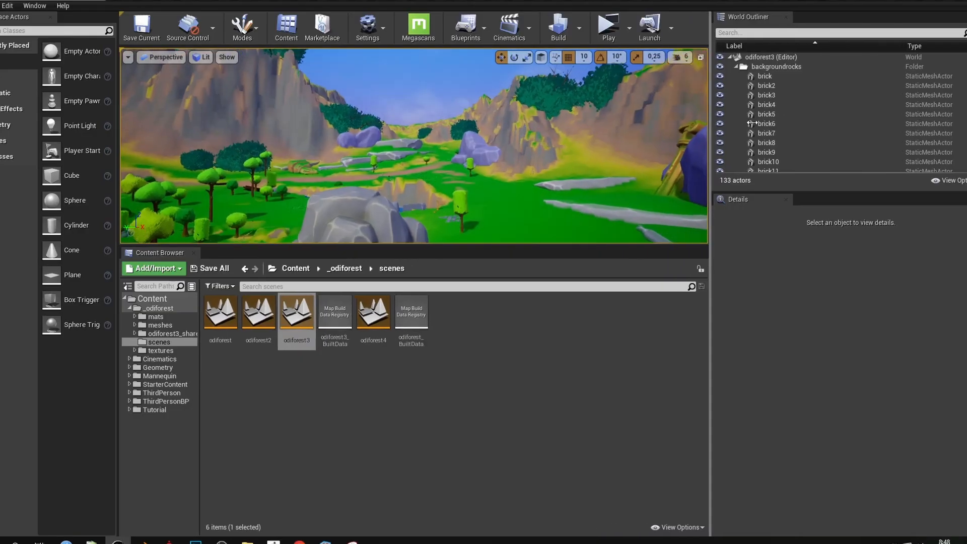
{"action": "left_click_drag", "start_coordinate": [533, 245], "coordinate": [548, 463]}
{"action": "right_click_drag", "start_coordinate": [474, 253], "coordinate": [286, 247]}
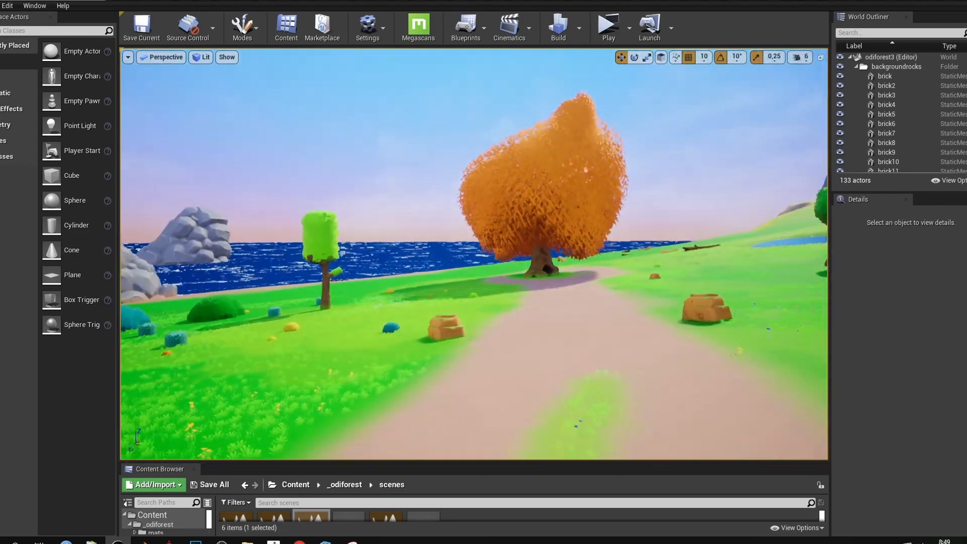
{"action": "key", "text": "w"}
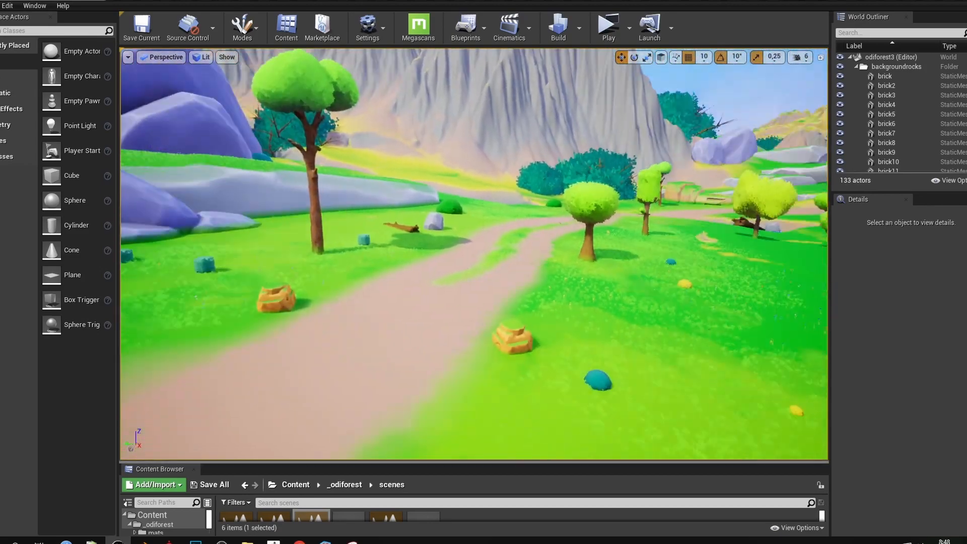
{"action": "right_click_drag", "start_coordinate": [473, 254], "coordinate": [383, 267]}
{"action": "key", "text": "w"}
{"action": "key", "text": "w"}
{"action": "key", "text": "s"}
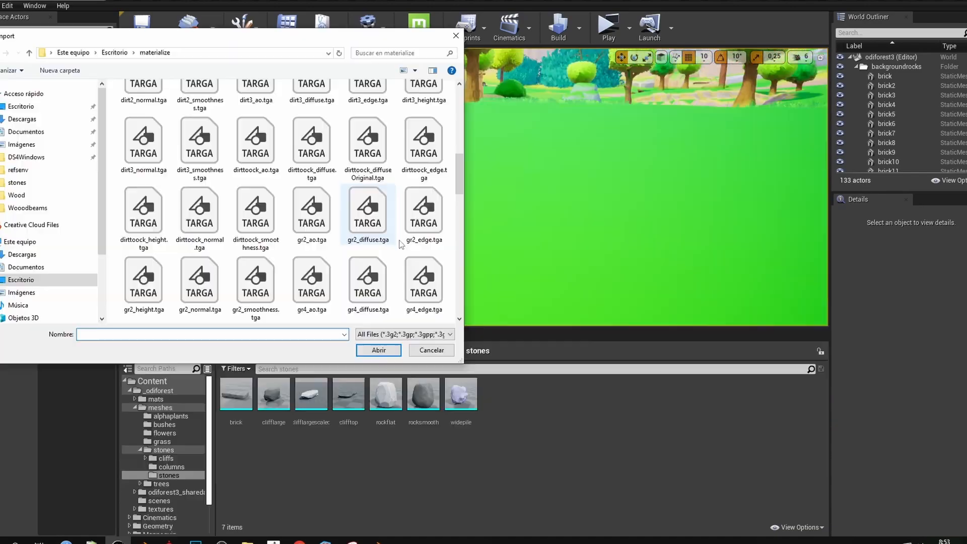
Browse to the Desktop to find the exported rockpile2 FBX for import
{"action": "scroll", "coordinate": [324, 229], "scroll_direction": "down", "scroll_amount": 10}
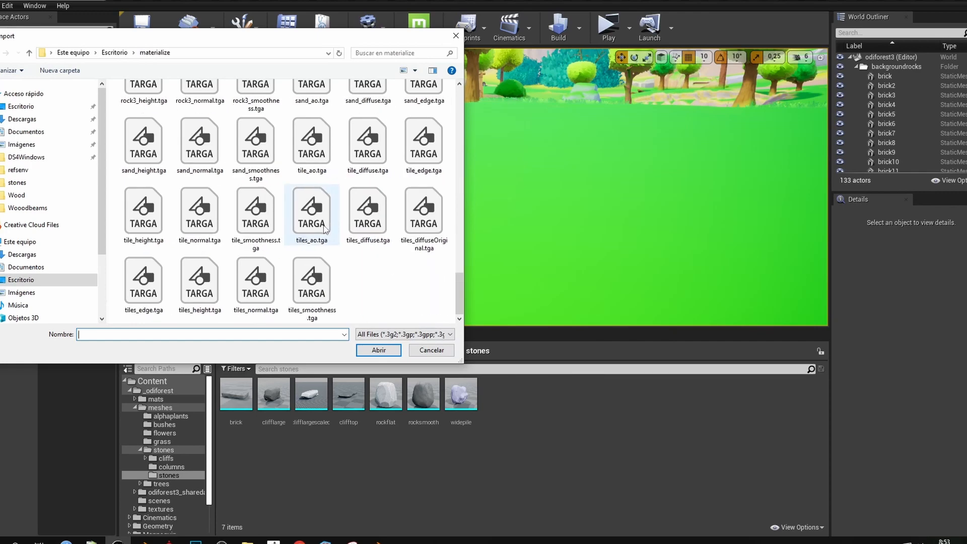
{"action": "left_click", "coordinate": [23, 280]}
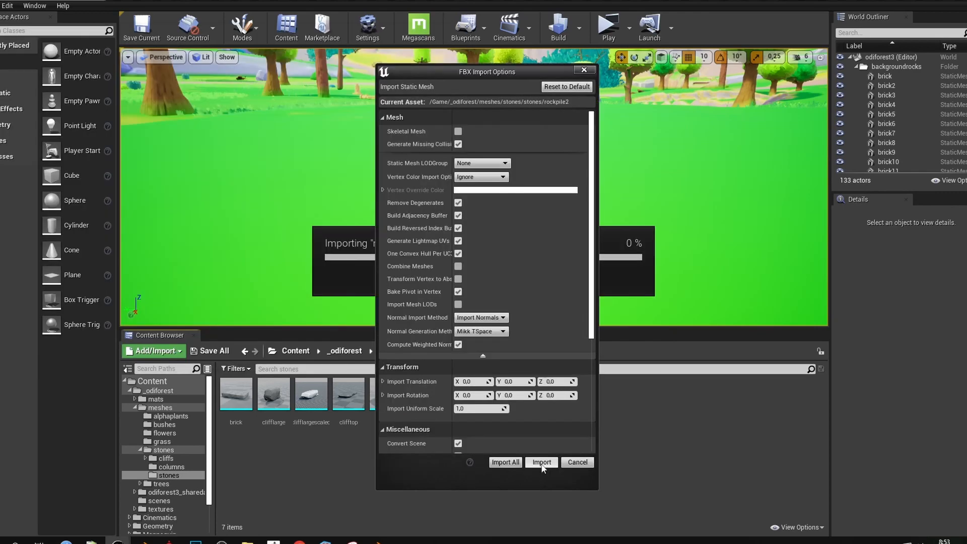
{"action": "scroll", "coordinate": [540, 411], "scroll_direction": "down", "scroll_amount": 3}
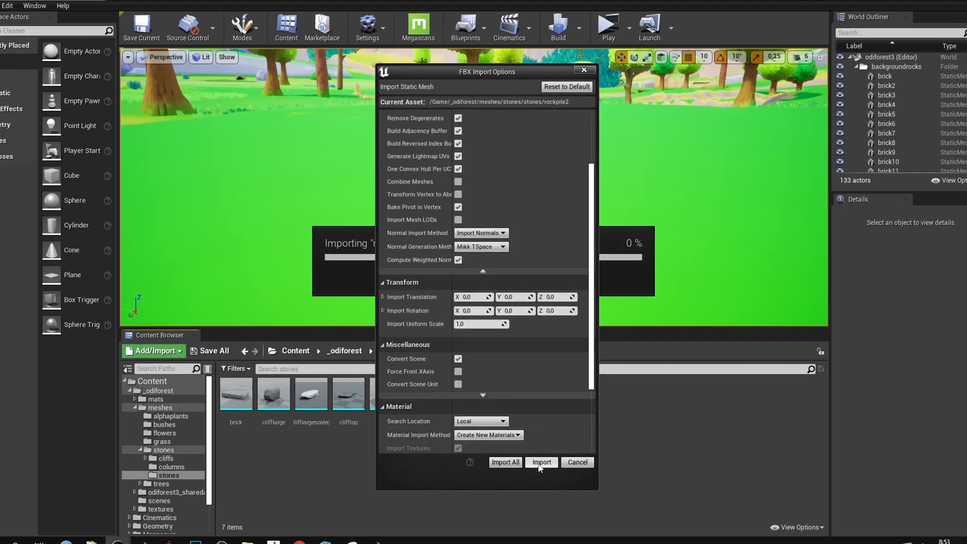
{"action": "scroll", "coordinate": [464, 286], "scroll_direction": "up", "scroll_amount": 2}
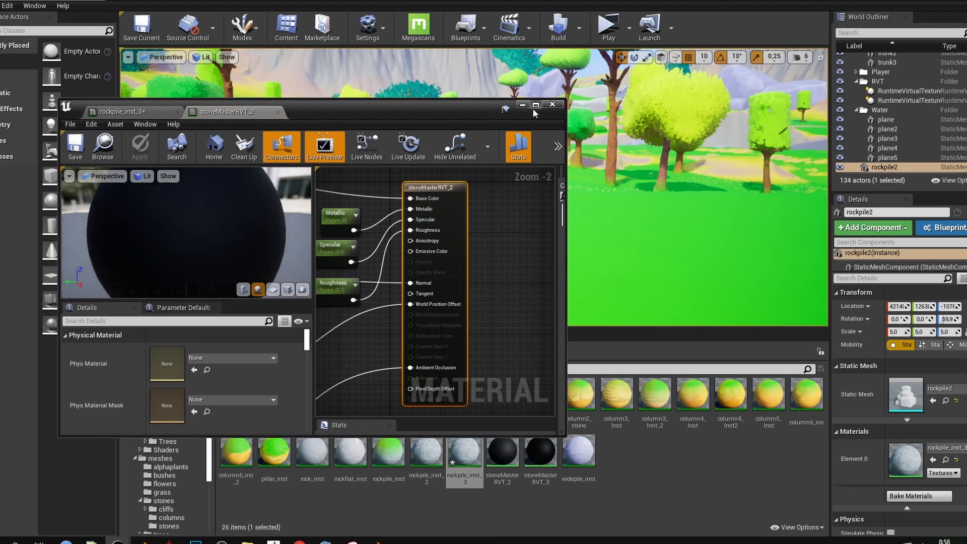
{"action": "left_click", "coordinate": [535, 106]}
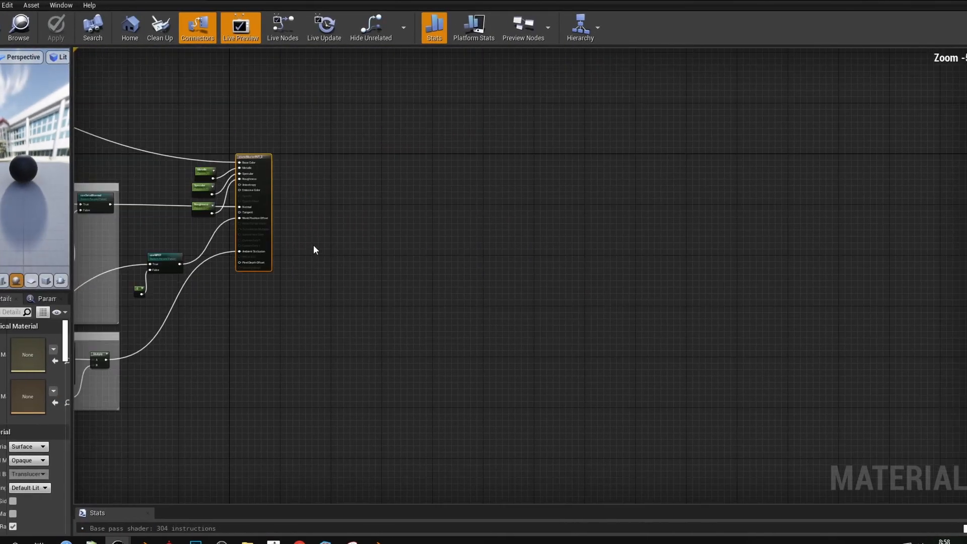
{"action": "right_click_drag", "start_coordinate": [312, 249], "coordinate": [846, 240]}
{"action": "scroll", "coordinate": [444, 264], "scroll_direction": "down", "scroll_amount": 2}
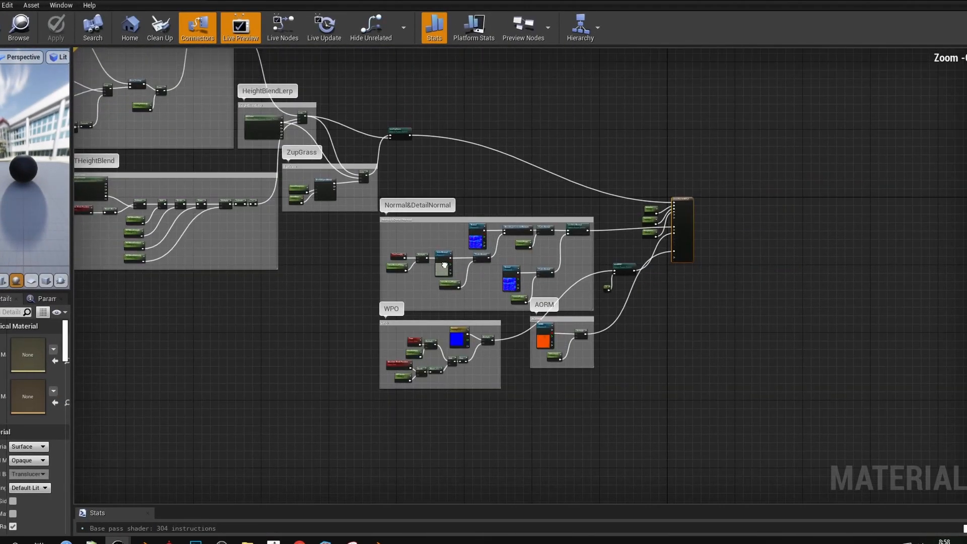
{"action": "right_click_drag", "start_coordinate": [444, 265], "coordinate": [537, 290]}
{"action": "scroll", "coordinate": [504, 331], "scroll_direction": "up", "scroll_amount": 1}
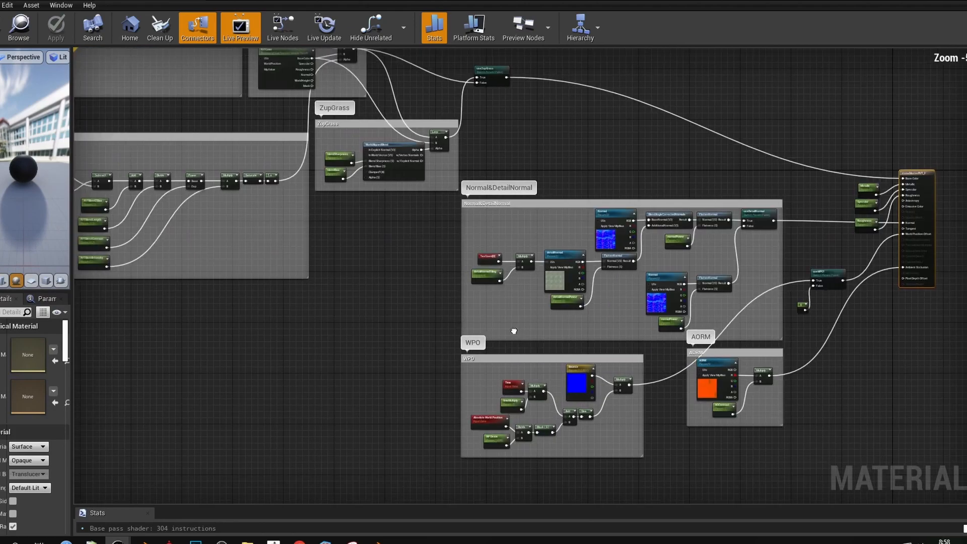
{"action": "right_click_drag", "start_coordinate": [513, 330], "coordinate": [636, 422]}
{"action": "mouse_move", "coordinate": [435, 289]}
{"action": "right_mouse_down"}
{"action": "mouse_move", "coordinate": [547, 360]}
{"action": "mouse_move", "coordinate": [507, 430]}
{"action": "mouse_move", "coordinate": [561, 472]}
{"action": "right_mouse_up"}
{"action": "scroll", "coordinate": [524, 413], "scroll_direction": "down", "scroll_amount": 1}
{"action": "right_click_drag", "start_coordinate": [524, 412], "coordinate": [425, 354]}
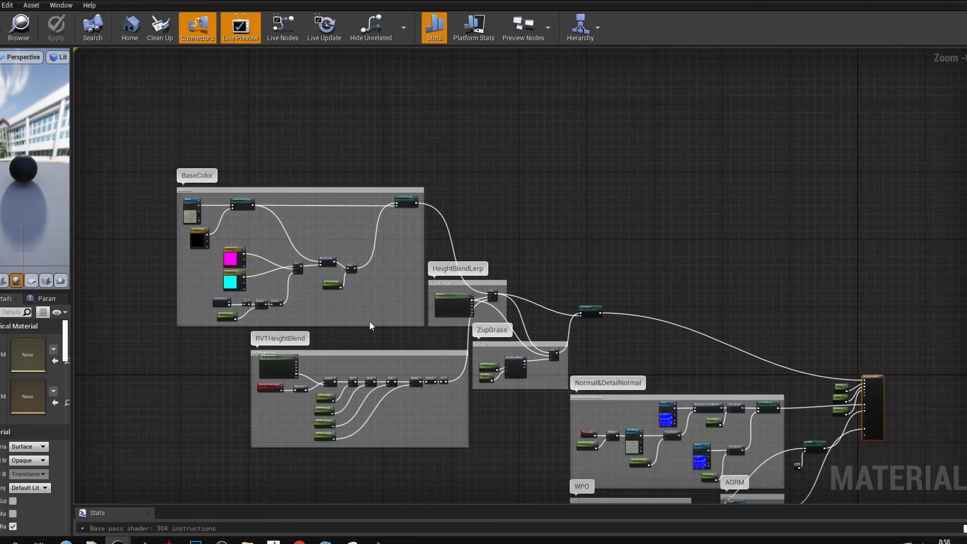
{"action": "right_click_drag", "start_coordinate": [362, 413], "coordinate": [337, 386]}
{"action": "right_click_drag", "start_coordinate": [349, 342], "coordinate": [308, 365]}
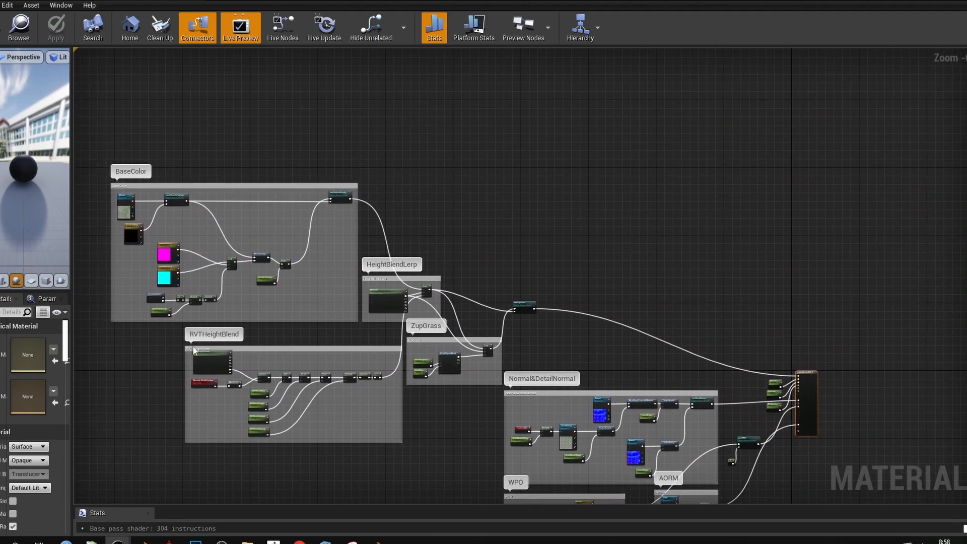
{"action": "right_click_drag", "start_coordinate": [290, 306], "coordinate": [261, 303]}
{"action": "right_click_drag", "start_coordinate": [156, 355], "coordinate": [221, 331]}
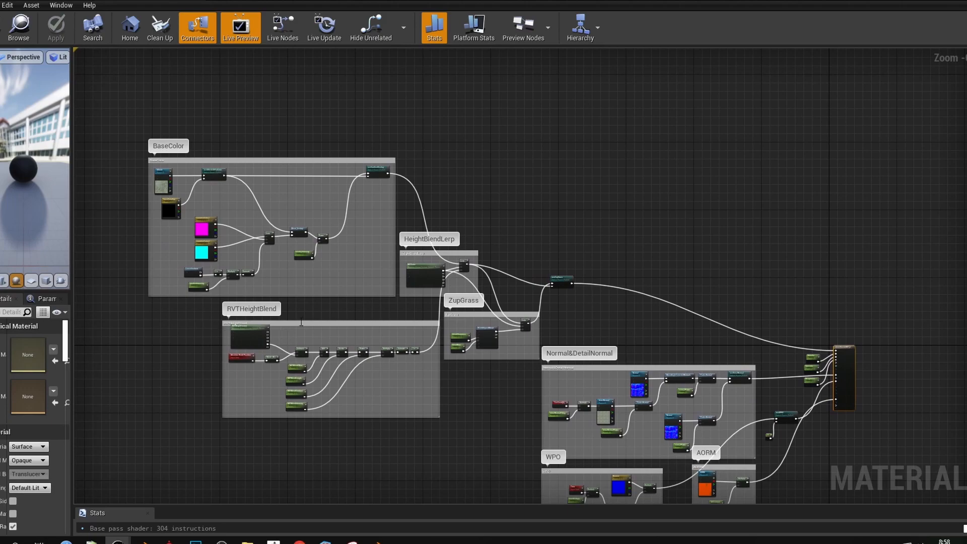
{"action": "right_click_drag", "start_coordinate": [482, 261], "coordinate": [439, 260]}
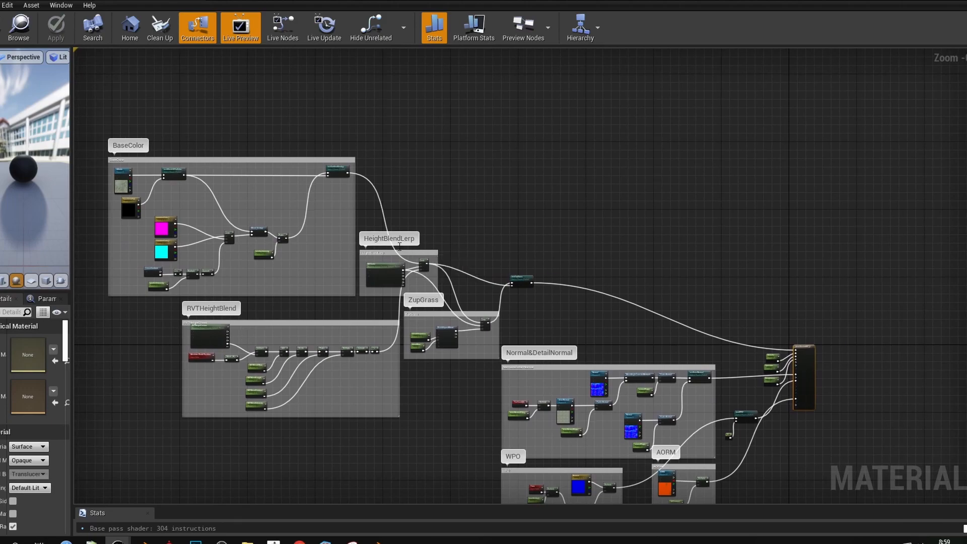
{"action": "scroll", "coordinate": [503, 297], "scroll_direction": "up", "scroll_amount": 4}
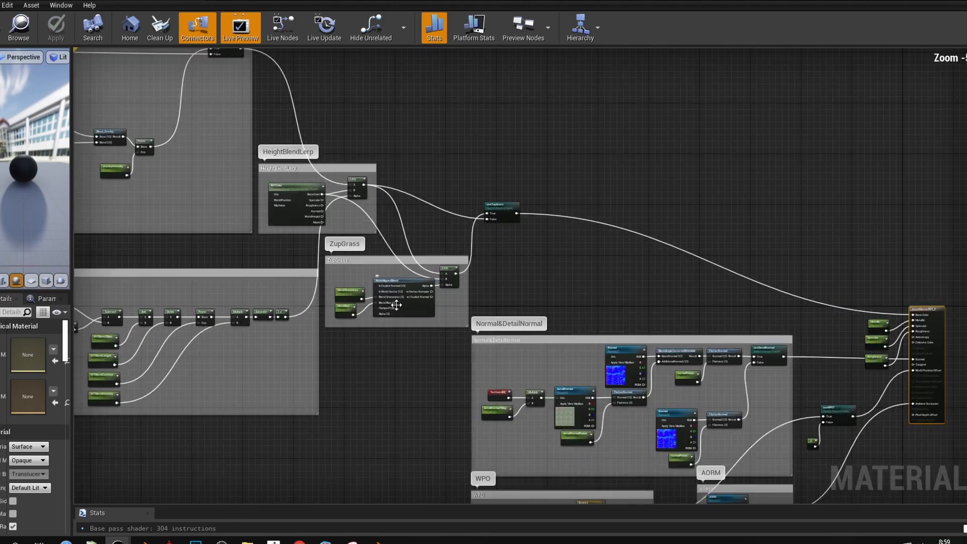
{"action": "scroll", "coordinate": [504, 312], "scroll_direction": "down", "scroll_amount": 3}
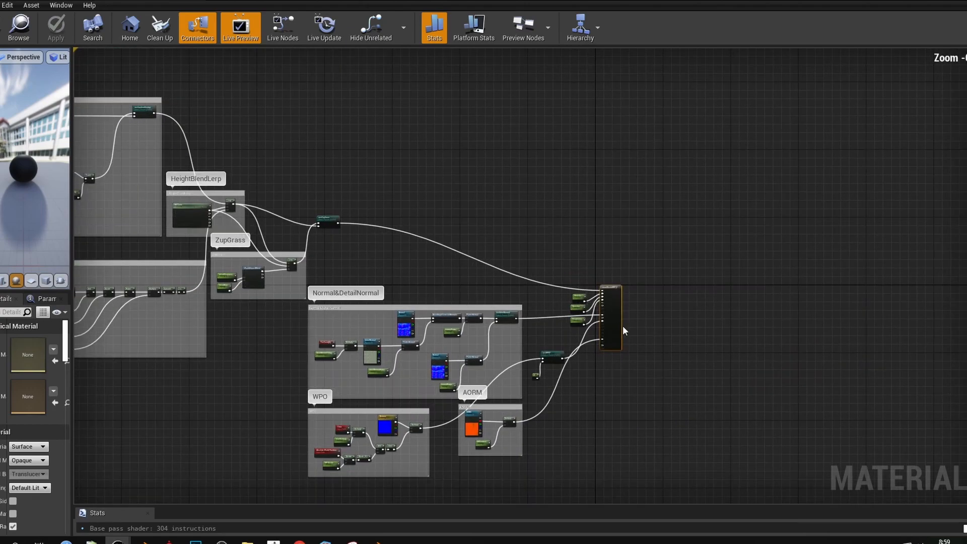
{"action": "scroll", "coordinate": [622, 330], "scroll_direction": "up", "scroll_amount": 4}
{"action": "left_click", "coordinate": [574, 318]}
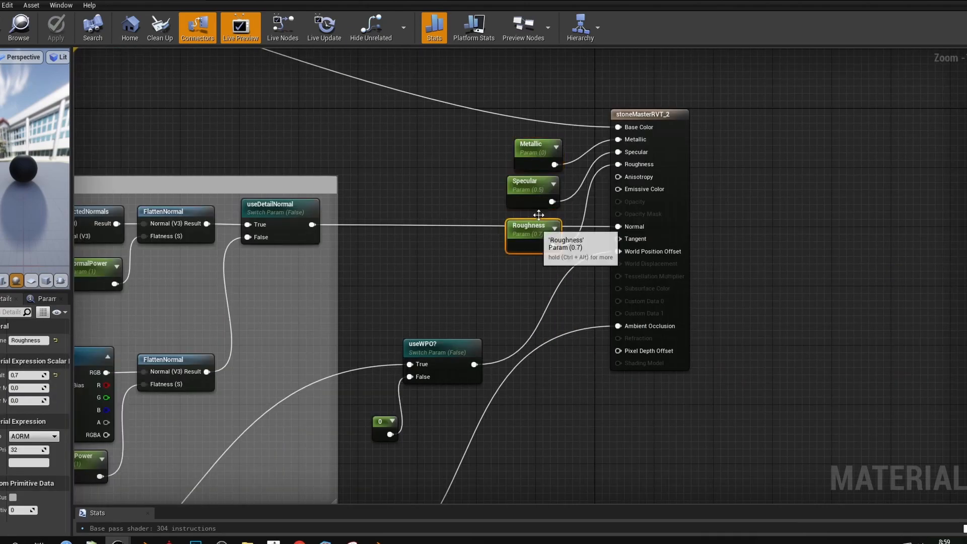
{"action": "scroll", "coordinate": [469, 262], "scroll_direction": "down", "scroll_amount": 2}
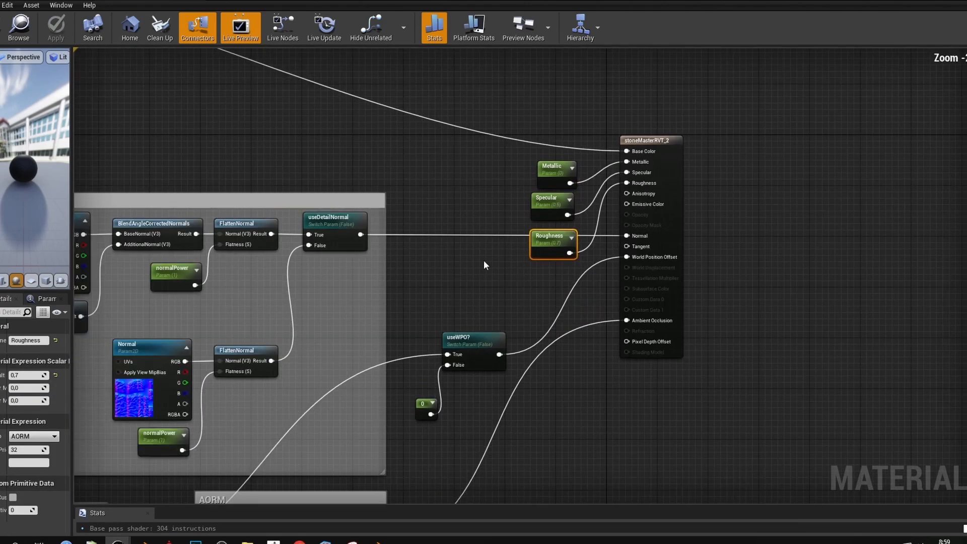
{"action": "scroll", "coordinate": [498, 271], "scroll_direction": "down", "scroll_amount": 5}
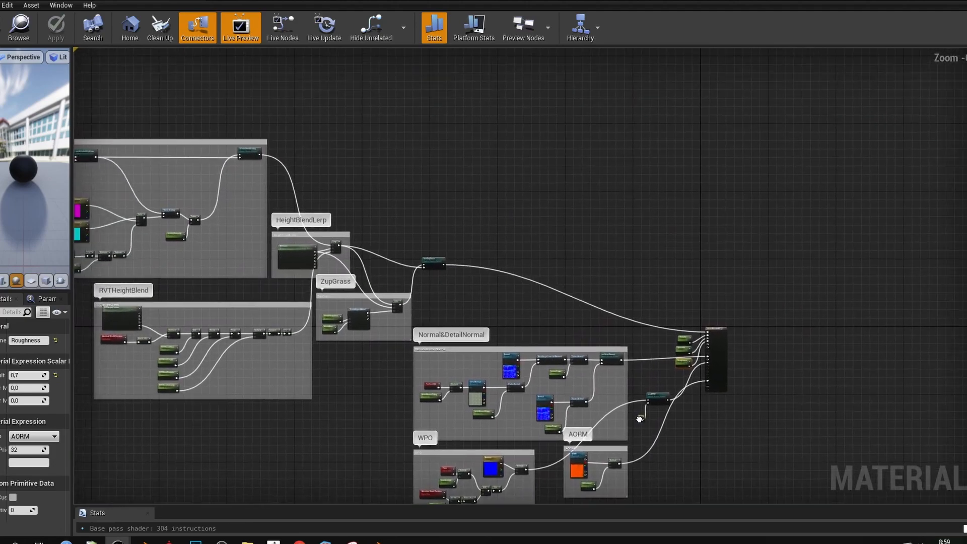
{"action": "right_click_drag", "start_coordinate": [640, 419], "coordinate": [644, 407]}
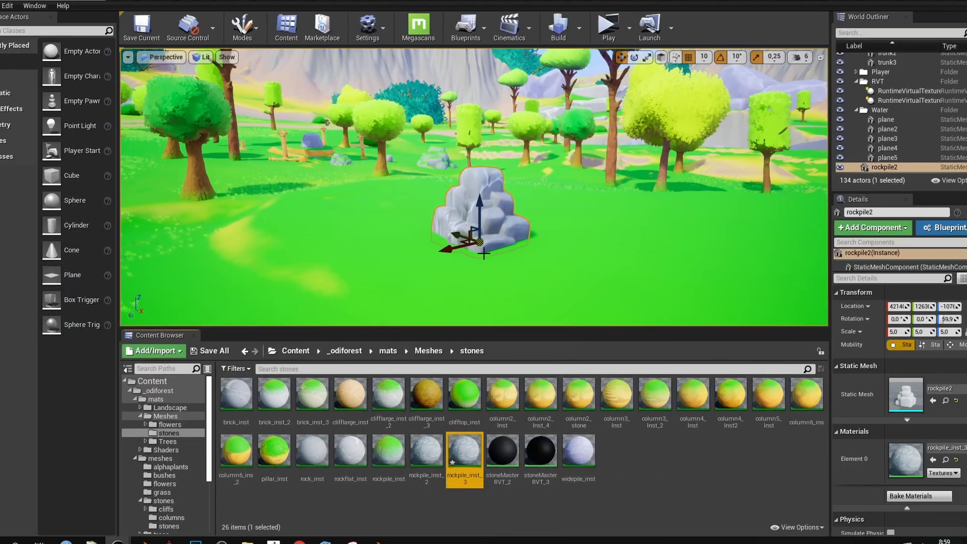
Turn the view around the rock pile and open the rockpile_inst_3 material instance
{"action": "mouse_move", "coordinate": [497, 232]}
{"action": "right_mouse_down"}
{"action": "mouse_move", "coordinate": [498, 223]}
{"action": "mouse_move", "coordinate": [489, 238]}
{"action": "right_mouse_up"}
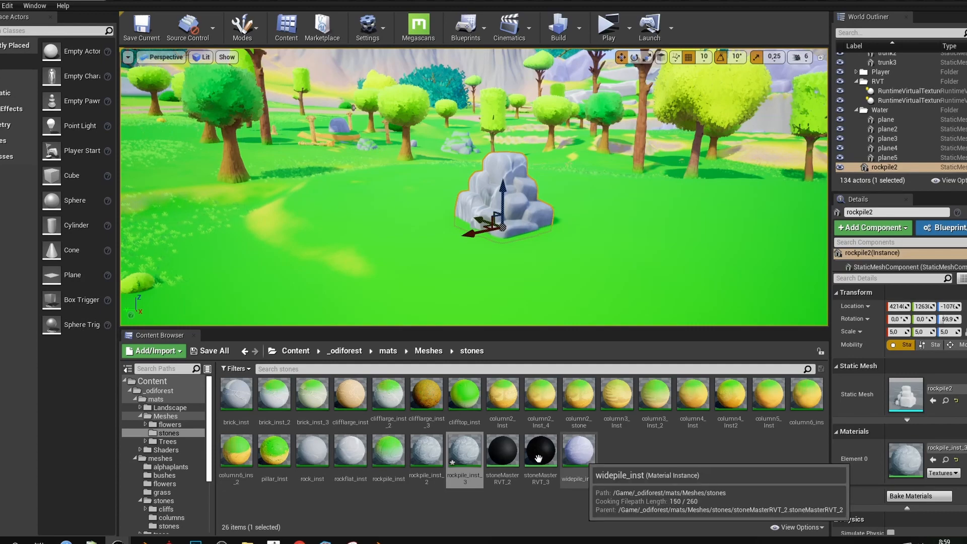
{"action": "double_click", "coordinate": [464, 450]}
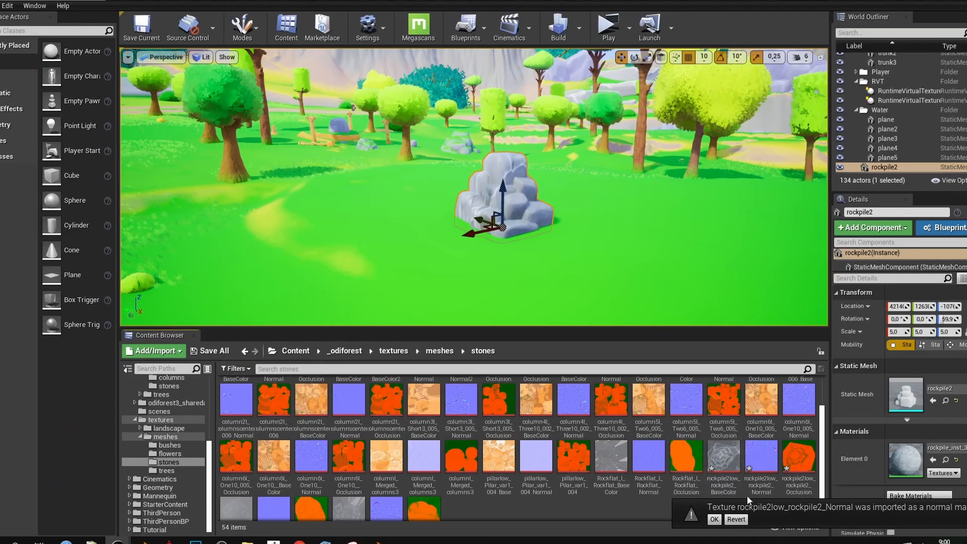
{"action": "scroll", "coordinate": [748, 483], "scroll_direction": "down", "scroll_amount": 1}
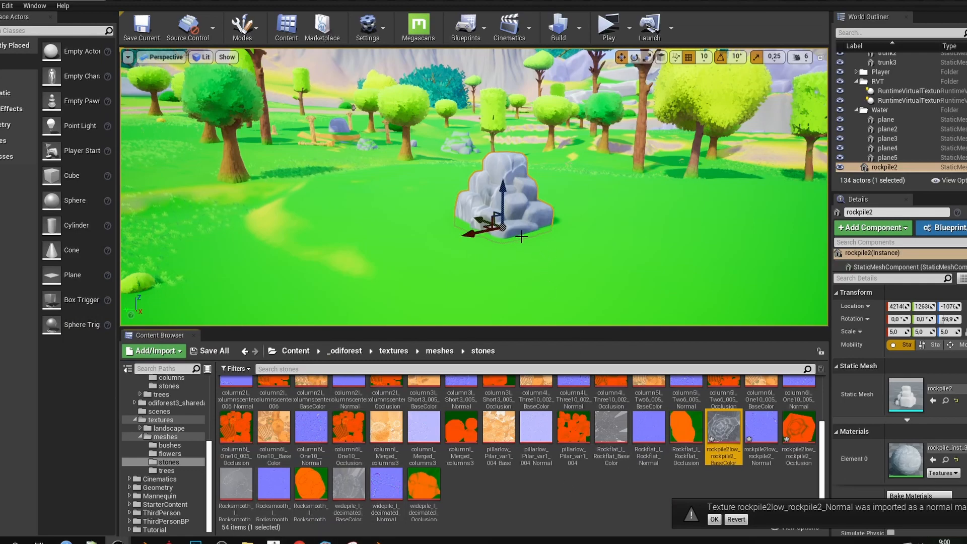
Plug the rockpile2 BaseColor, OcclusionRoughnessMetallic and Normal textures into rockpile_inst_3's Albedo, AORM and Normal slots
{"action": "double_click", "coordinate": [905, 456]}
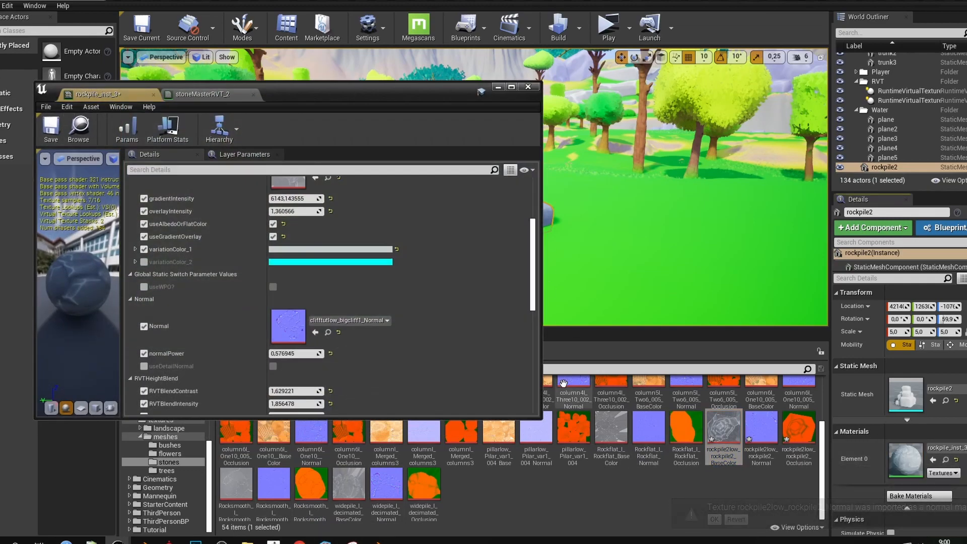
{"action": "left_click_drag", "start_coordinate": [719, 432], "coordinate": [294, 328]}
{"action": "scroll", "coordinate": [354, 319], "scroll_direction": "up", "scroll_amount": 3}
{"action": "scroll", "coordinate": [354, 319], "scroll_direction": "up", "scroll_amount": 3}
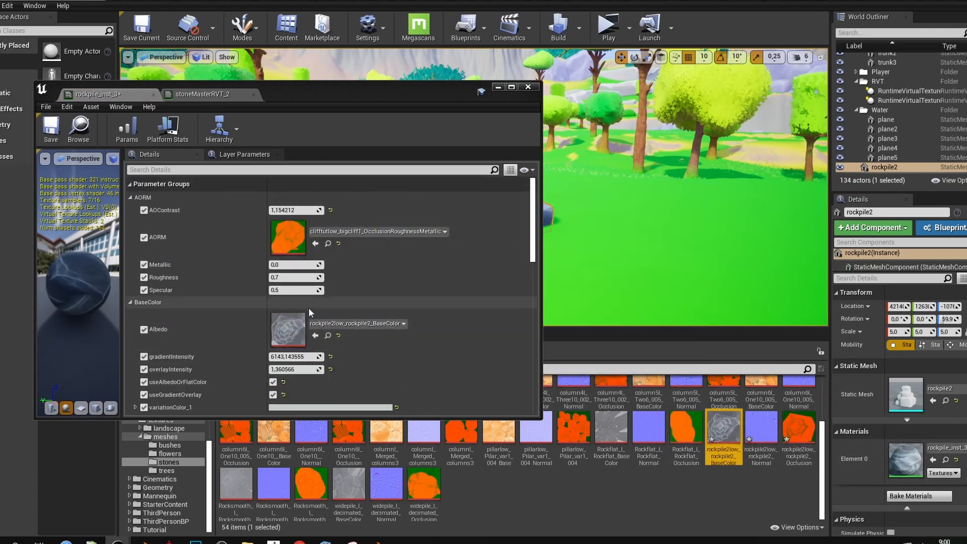
{"action": "left_click_drag", "start_coordinate": [757, 428], "coordinate": [287, 237]}
{"action": "left_click", "coordinate": [800, 428]}
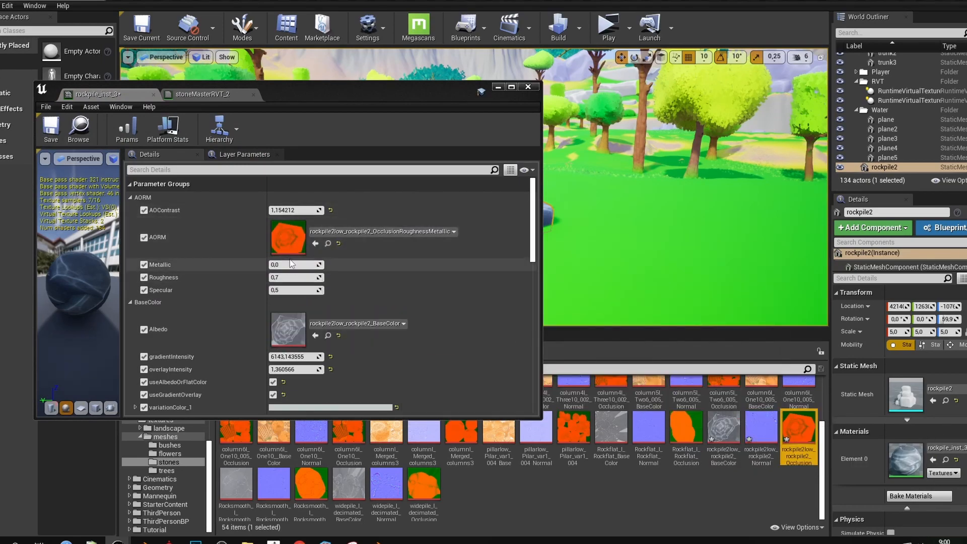
{"action": "scroll", "coordinate": [249, 251], "scroll_direction": "down", "scroll_amount": 1}
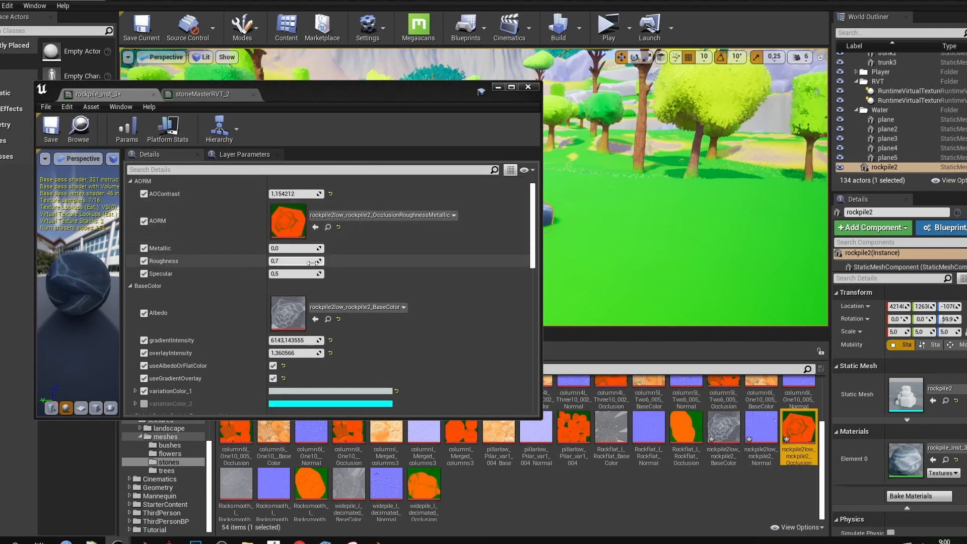
{"action": "scroll", "coordinate": [304, 331], "scroll_direction": "down", "scroll_amount": 5}
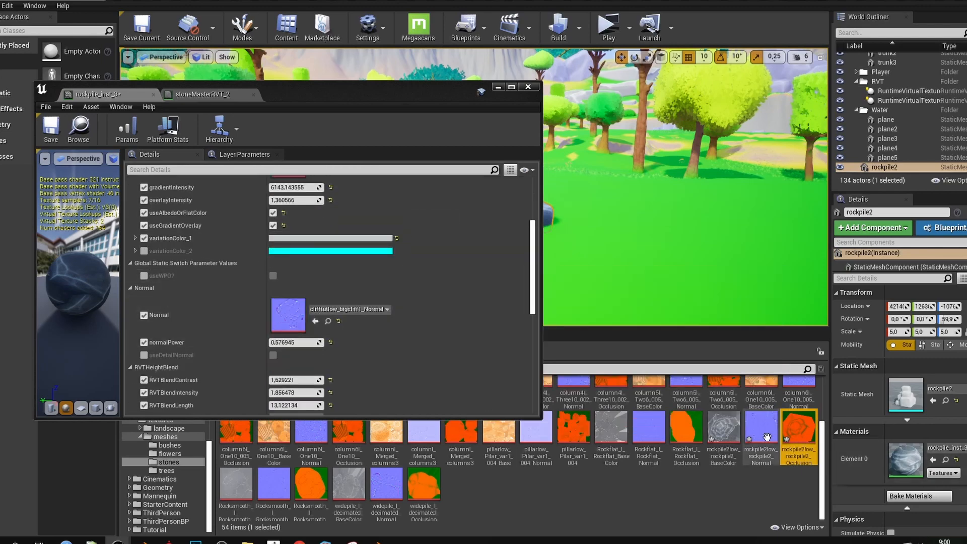
{"action": "left_click_drag", "start_coordinate": [766, 435], "coordinate": [280, 316]}
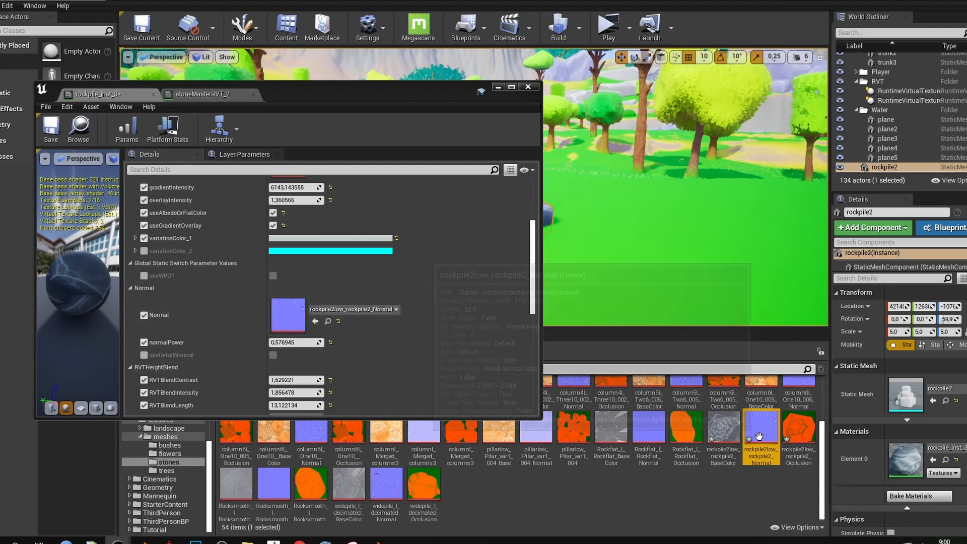
{"action": "scroll", "coordinate": [310, 320], "scroll_direction": "down", "scroll_amount": 2}
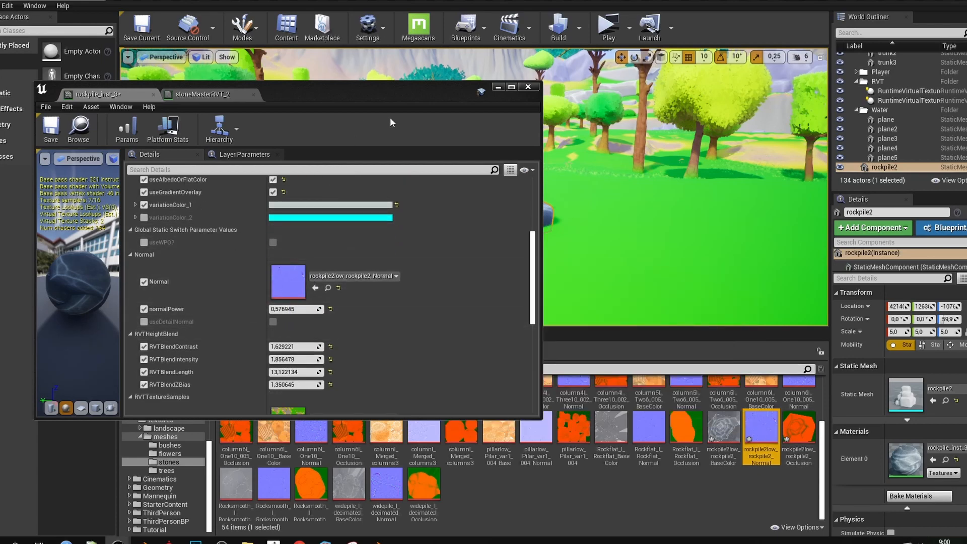
{"action": "left_click_drag", "start_coordinate": [408, 101], "coordinate": [282, 152]}
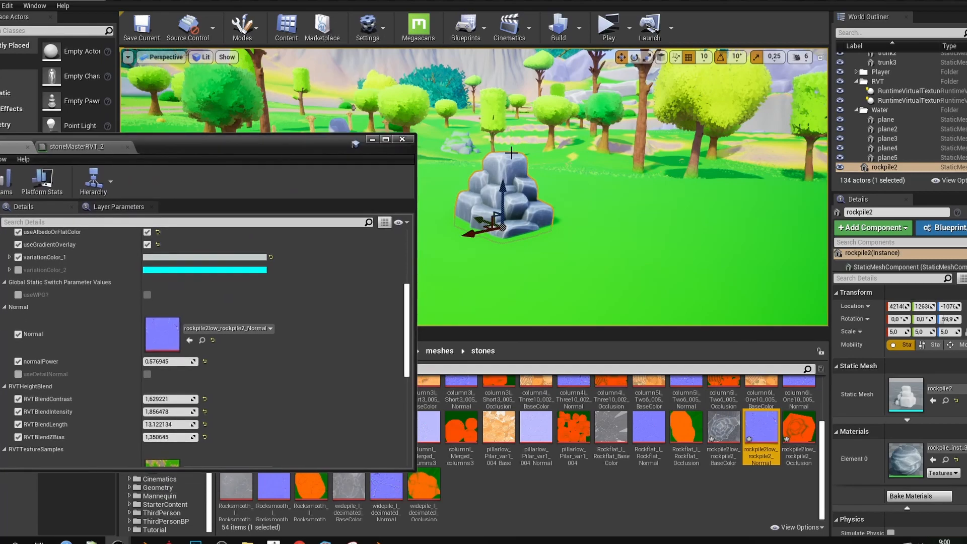
Fly the camera around the rock pile to inspect it from several sides
{"action": "key", "text": "w"}
{"action": "right_click_drag", "start_coordinate": [511, 153], "coordinate": [639, 176]}
{"action": "key", "text": "s"}
{"action": "key", "text": "w"}
{"action": "key", "text": "w"}
{"action": "key", "text": "s"}
{"action": "key", "text": "s"}
{"action": "key", "text": "d"}
{"action": "key", "text": "w"}
{"action": "key", "text": "s"}
{"action": "key", "text": "w"}
{"action": "key", "text": "w"}
{"action": "key", "text": "s"}
{"action": "scroll", "coordinate": [199, 291], "scroll_direction": "up", "scroll_amount": 5}
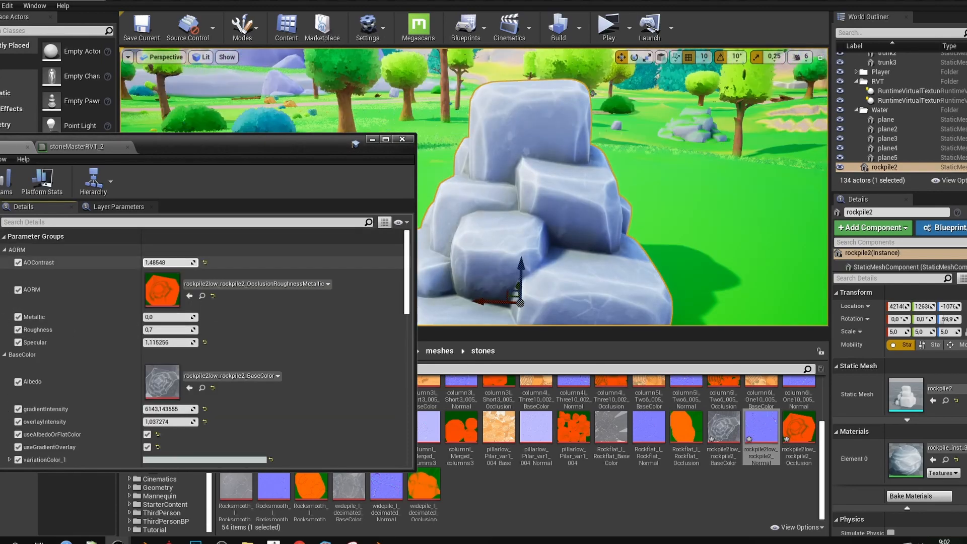
Rotate the rock pile to a new heading with the E rotate gizmo
{"action": "right_click_drag", "start_coordinate": [604, 201], "coordinate": [635, 216]}
{"action": "key", "text": "s"}
{"action": "key", "text": "e"}
{"action": "left_click_drag", "start_coordinate": [528, 240], "coordinate": [584, 236]}
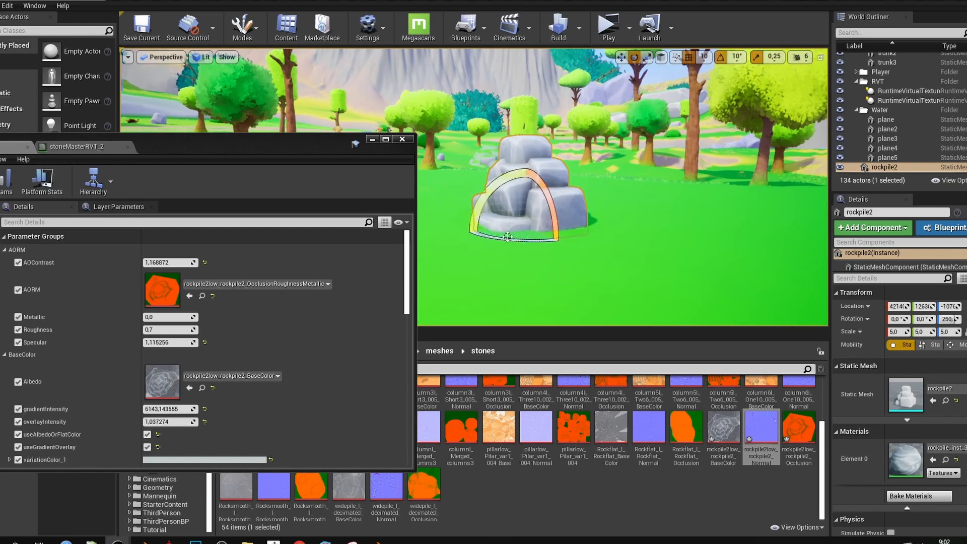
{"action": "key", "text": "w"}
{"action": "right_click_drag", "start_coordinate": [507, 236], "coordinate": [539, 251]}
{"action": "key", "text": "s"}
Enable useZupGrass for grass on the block tops, then deselect the rock pile to view it
{"action": "scroll", "coordinate": [278, 364], "scroll_direction": "down", "scroll_amount": 5}
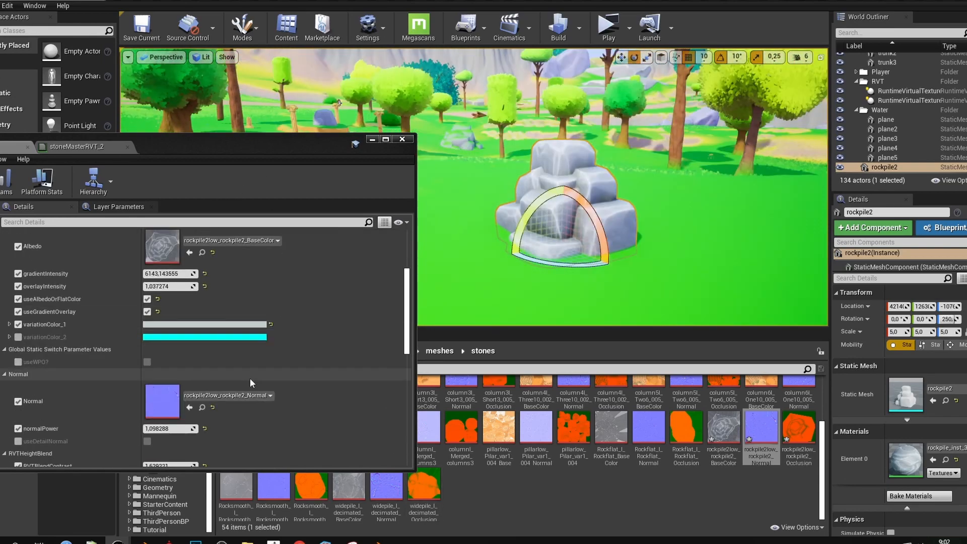
{"action": "scroll", "coordinate": [250, 377], "scroll_direction": "down", "scroll_amount": 6}
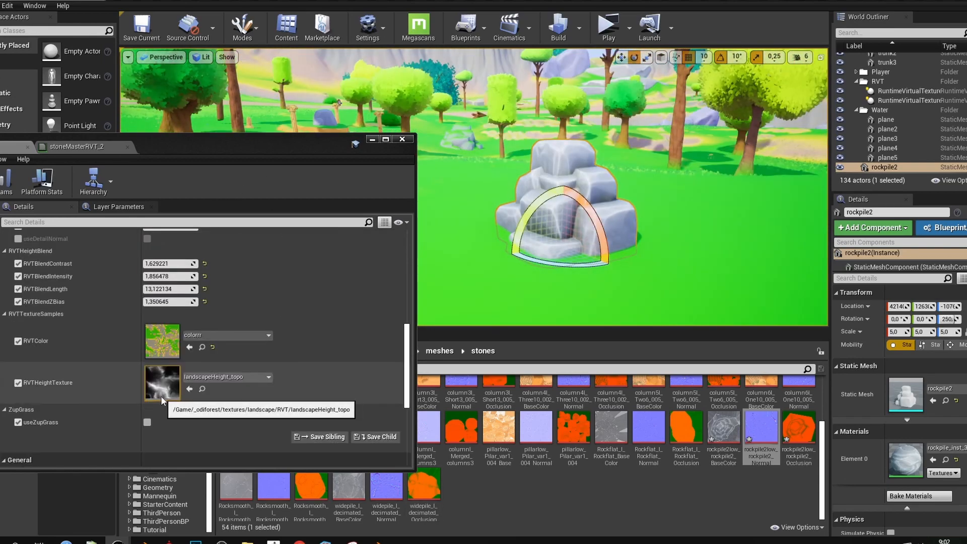
{"action": "left_click", "coordinate": [146, 422]}
{"action": "scroll", "coordinate": [176, 362], "scroll_direction": "down", "scroll_amount": 4}
{"action": "mouse_move", "coordinate": [513, 237]}
{"action": "right_mouse_down"}
{"action": "mouse_move", "coordinate": [526, 217]}
{"action": "mouse_move", "coordinate": [514, 262]}
{"action": "mouse_move", "coordinate": [526, 254]}
{"action": "mouse_move", "coordinate": [520, 248]}
{"action": "right_mouse_up"}
{"action": "key", "text": "w"}
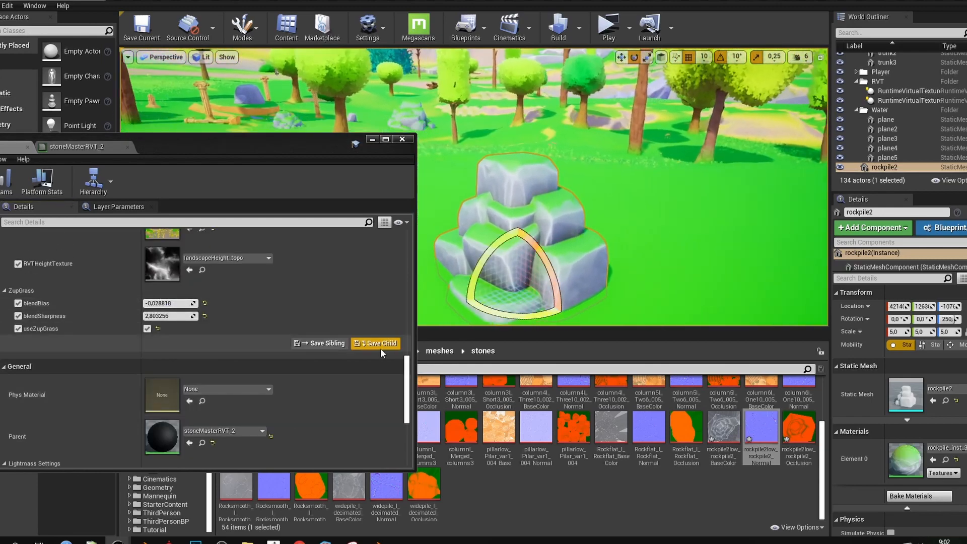
{"action": "left_click", "coordinate": [677, 267]}
{"action": "key", "text": "s"}
{"action": "right_click_drag", "start_coordinate": [677, 267], "coordinate": [677, 255]}
Activate the grass foliage type, paint a first pass around the rocks, and undo it
{"action": "key", "text": "w"}
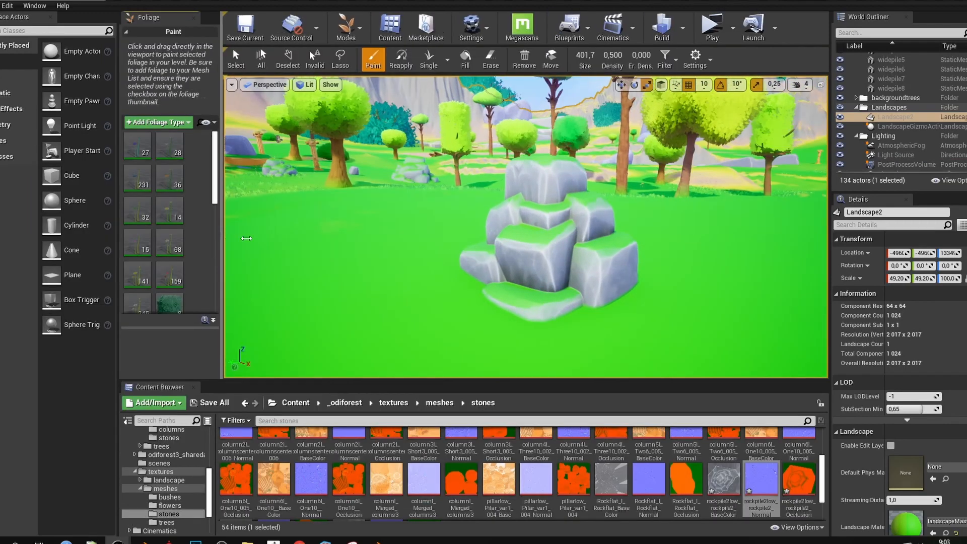
{"action": "left_click_drag", "start_coordinate": [225, 237], "coordinate": [282, 239]}
{"action": "scroll", "coordinate": [182, 241], "scroll_direction": "down", "scroll_amount": 3}
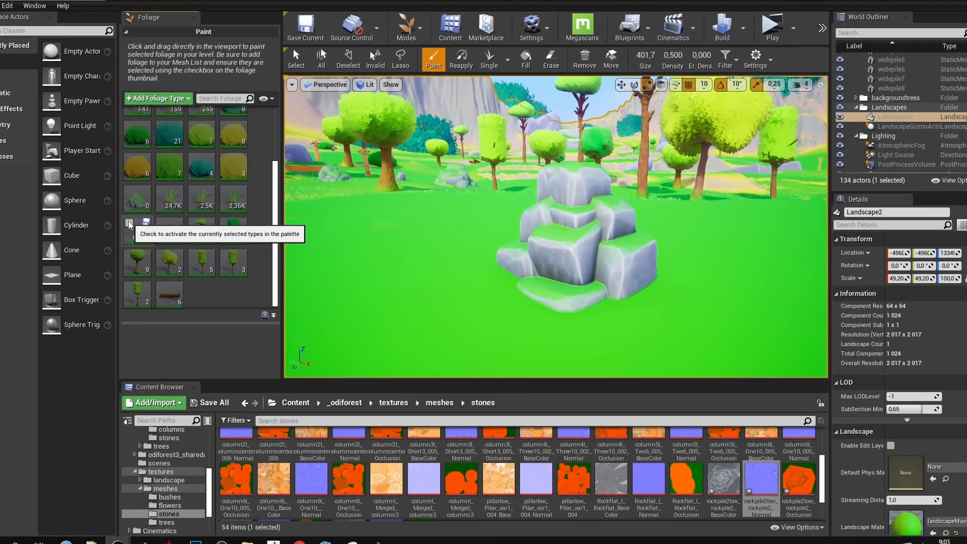
{"action": "left_click", "coordinate": [129, 226]}
{"action": "mouse_move", "coordinate": [453, 302]}
{"action": "left_mouse_down"}
{"action": "mouse_move", "coordinate": [514, 317]}
{"action": "mouse_move", "coordinate": [811, 292]}
{"action": "mouse_move", "coordinate": [750, 294]}
{"action": "left_mouse_up"}
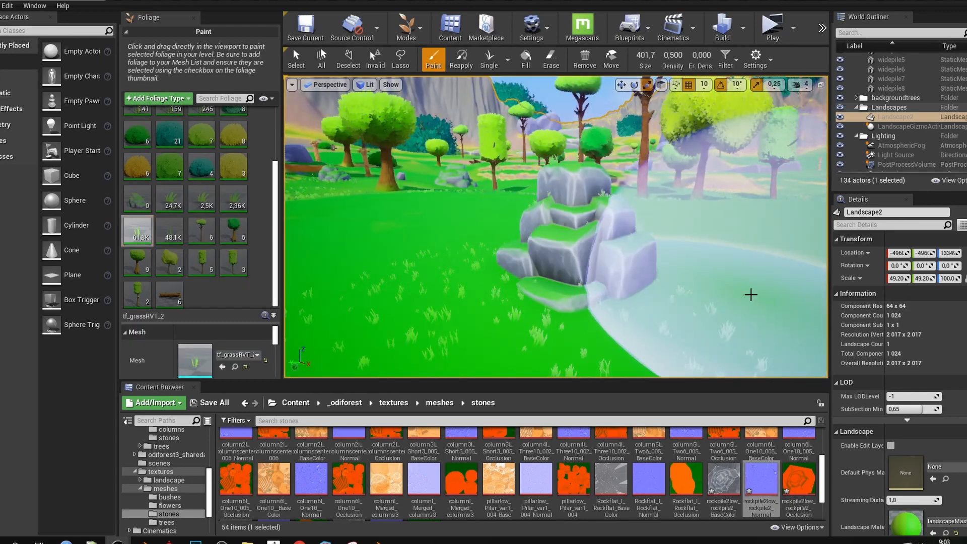
{"action": "key", "text": "ctrl+z"}
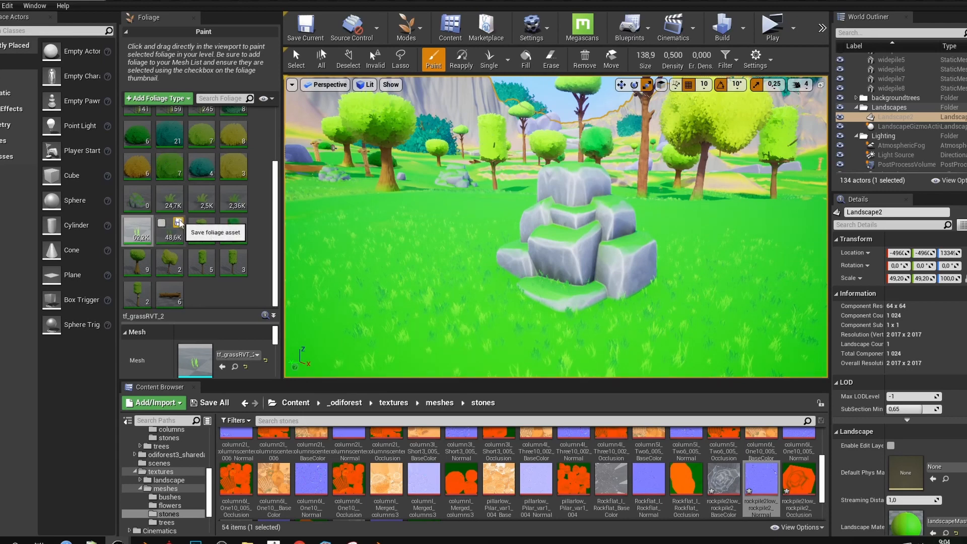
Paint Grassround foliage over the foreground and right side of the rock pile
{"action": "left_click", "coordinate": [165, 200]}
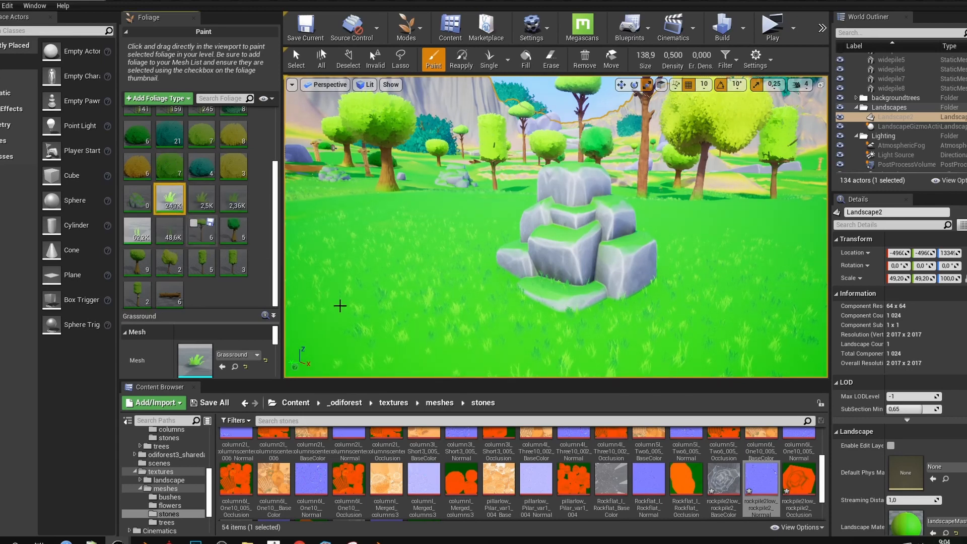
{"action": "mouse_move", "coordinate": [478, 340]}
{"action": "left_mouse_down"}
{"action": "mouse_move", "coordinate": [720, 329]}
{"action": "mouse_move", "coordinate": [759, 253]}
{"action": "left_mouse_up"}
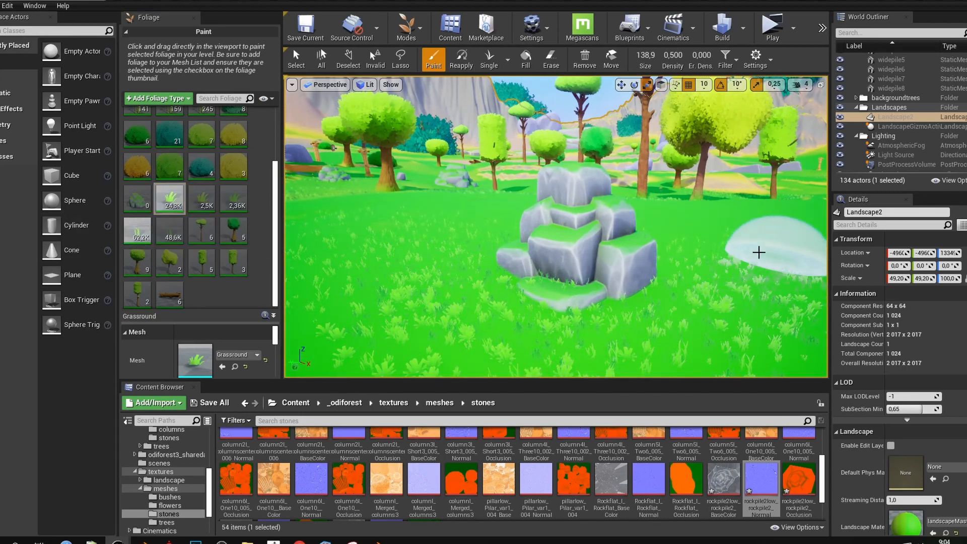
{"action": "scroll", "coordinate": [196, 196], "scroll_direction": "up", "scroll_amount": 3}
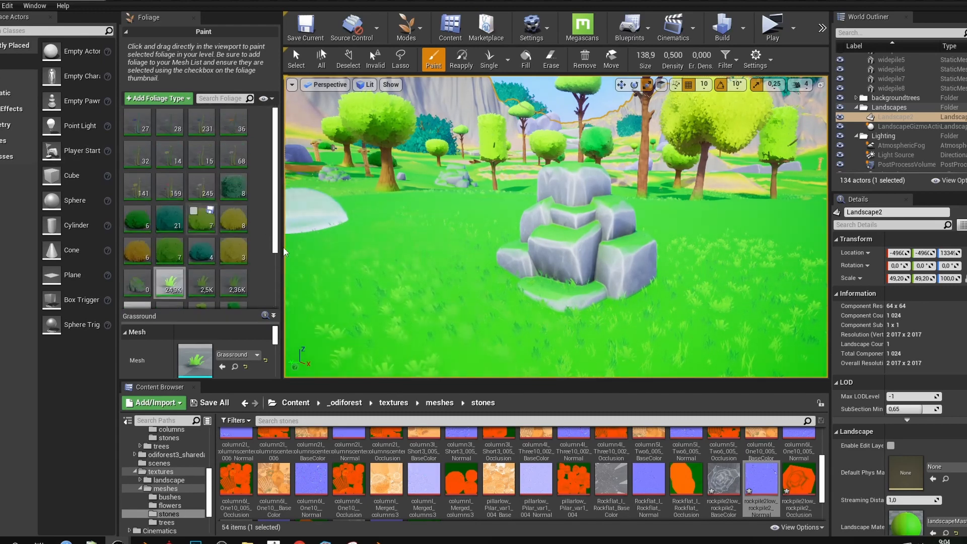
{"action": "mouse_move", "coordinate": [681, 274]}
{"action": "right_mouse_down"}
{"action": "mouse_move", "coordinate": [672, 250]}
{"action": "mouse_move", "coordinate": [692, 242]}
{"action": "mouse_move", "coordinate": [679, 222]}
{"action": "mouse_move", "coordinate": [675, 156]}
{"action": "right_mouse_up"}
{"action": "key", "text": "w"}
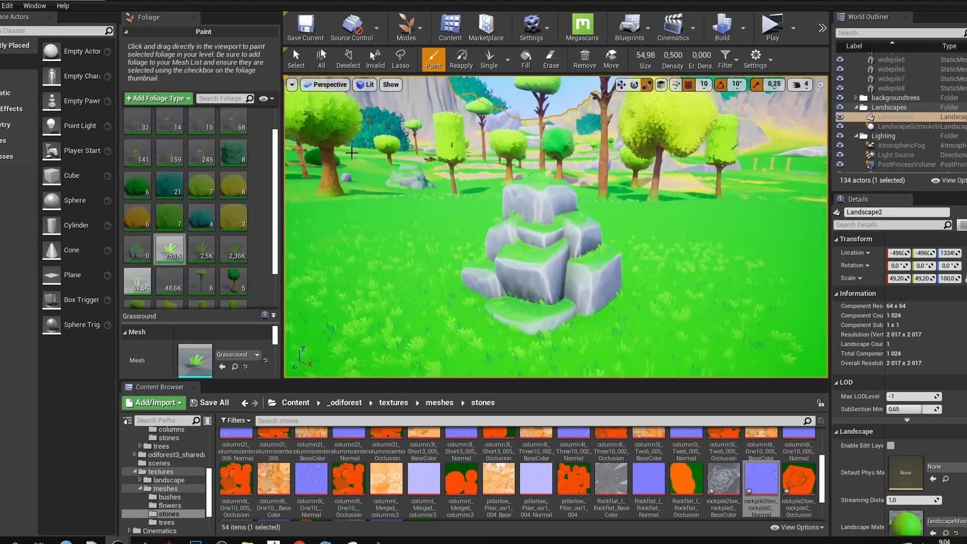
{"action": "scroll", "coordinate": [198, 186], "scroll_direction": "up", "scroll_amount": 2}
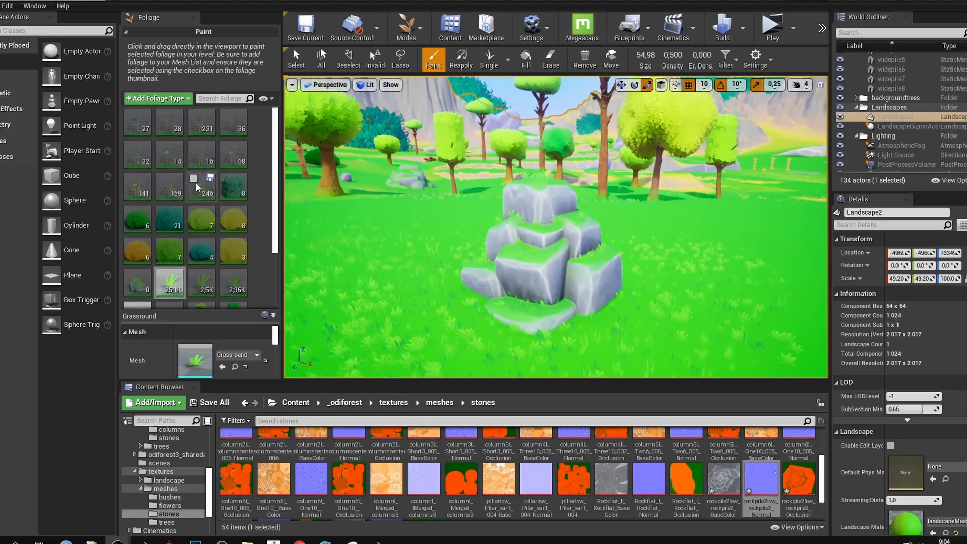
{"action": "scroll", "coordinate": [188, 277], "scroll_direction": "down", "scroll_amount": 2}
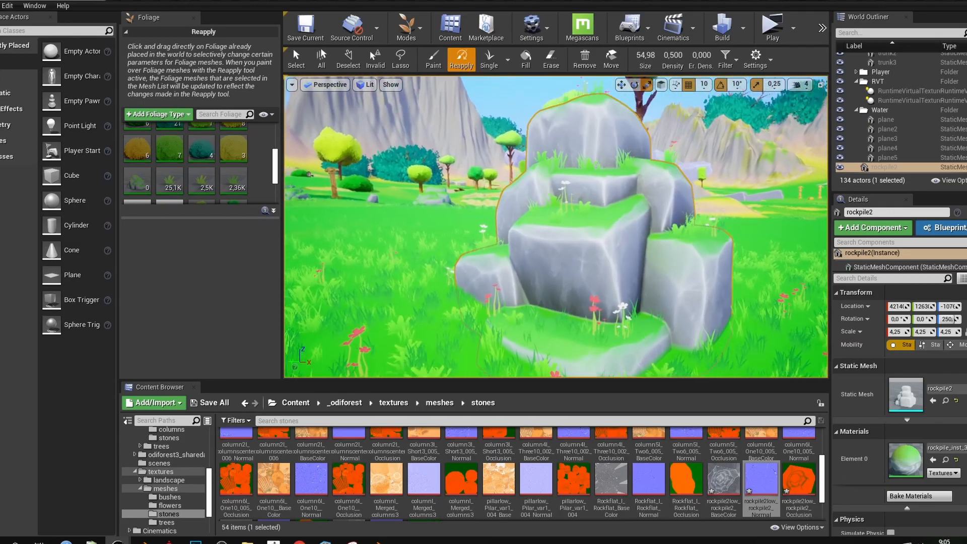
Return to Select mode, then raise the rock pile slightly and shift it left
{"action": "scroll", "coordinate": [582, 237], "scroll_direction": "up", "scroll_amount": 5}
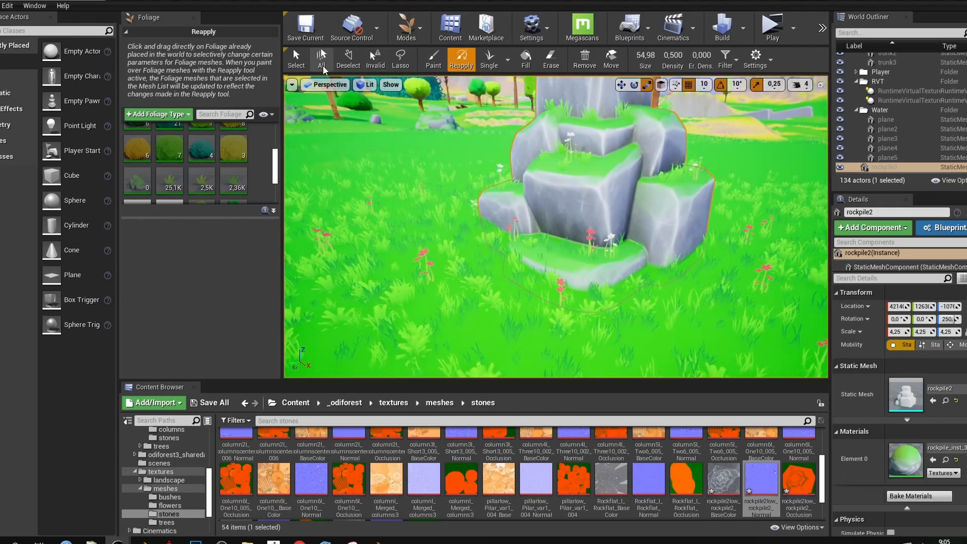
{"action": "left_click", "coordinate": [296, 58]}
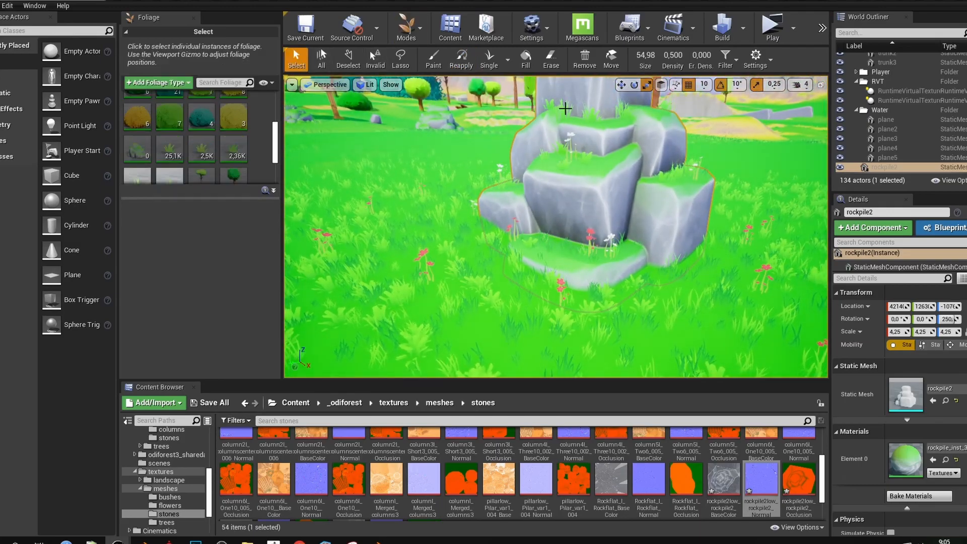
{"action": "left_click", "coordinate": [420, 28]}
{"action": "left_click", "coordinate": [428, 59]}
{"action": "scroll", "coordinate": [532, 230], "scroll_direction": "down", "scroll_amount": 3}
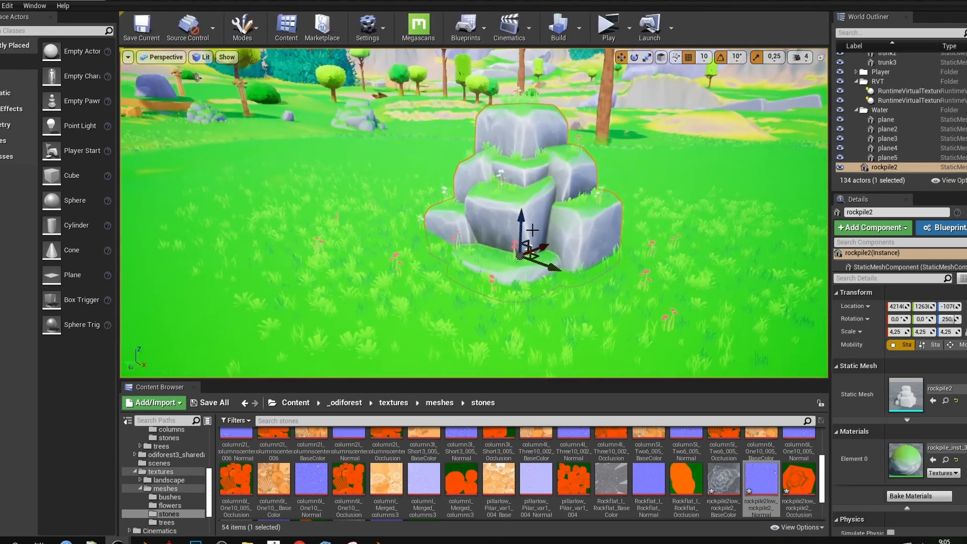
{"action": "left_click_drag", "start_coordinate": [518, 217], "coordinate": [519, 190]}
{"action": "right_click_drag", "start_coordinate": [522, 195], "coordinate": [526, 183]}
{"action": "key", "text": "w"}
{"action": "scroll", "coordinate": [526, 229], "scroll_direction": "down", "scroll_amount": 5}
{"action": "left_click_drag", "start_coordinate": [521, 232], "coordinate": [538, 252]}
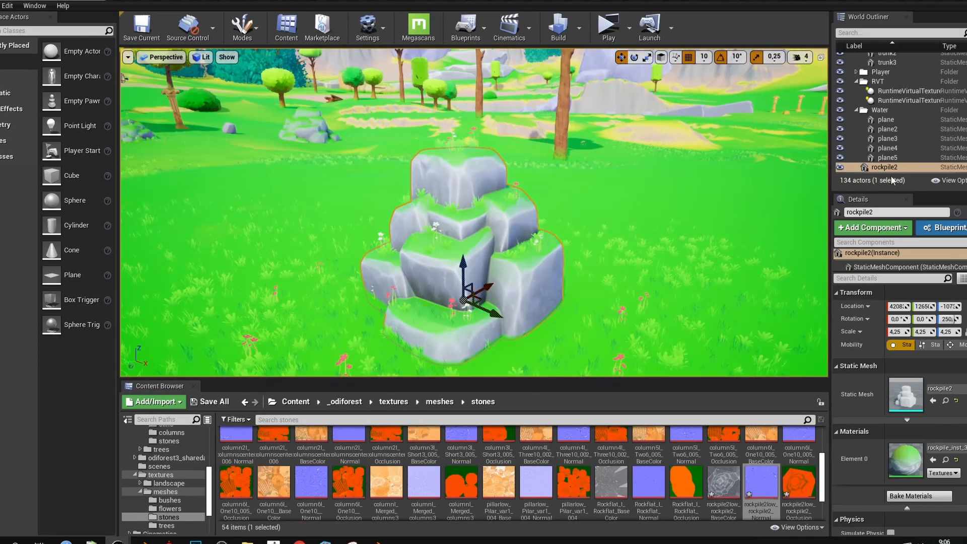
Locate rockpile2 in the stones folder and switch back to Foliage mode
{"action": "left_click", "coordinate": [936, 400]}
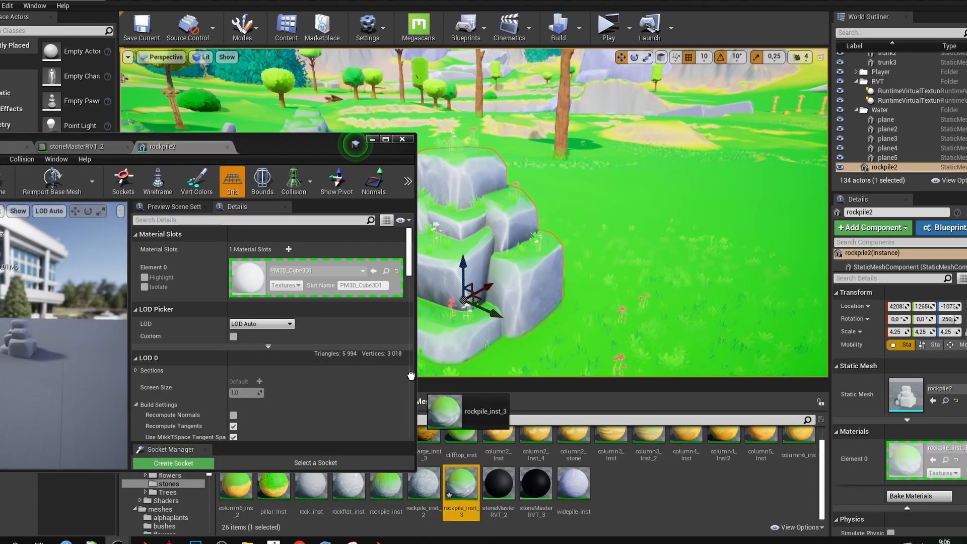
{"action": "left_click", "coordinate": [372, 139]}
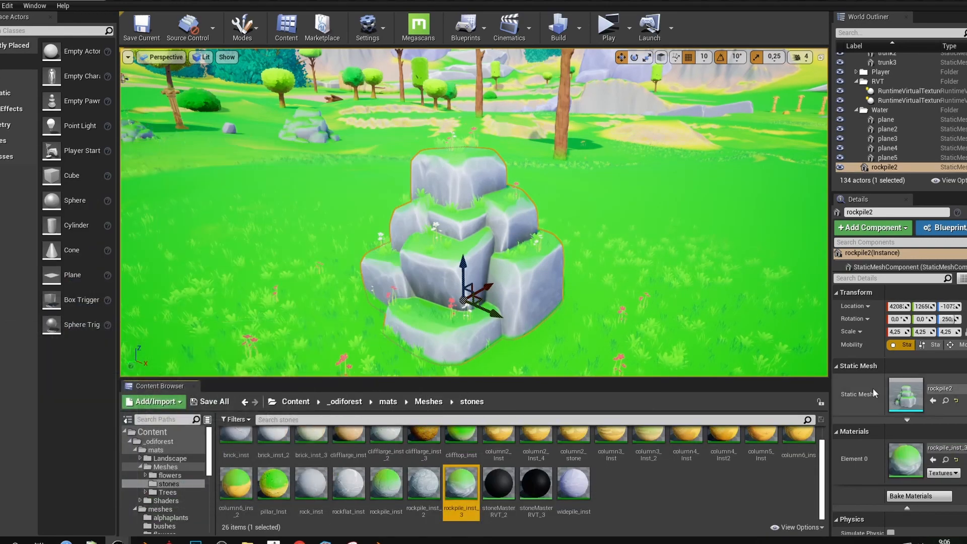
{"action": "left_click", "coordinate": [946, 401]}
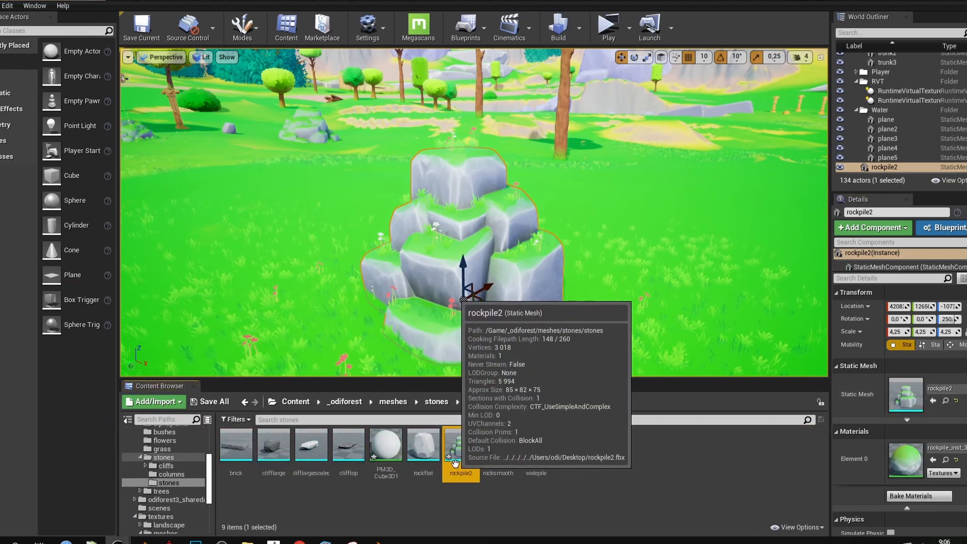
{"action": "left_click", "coordinate": [244, 28]}
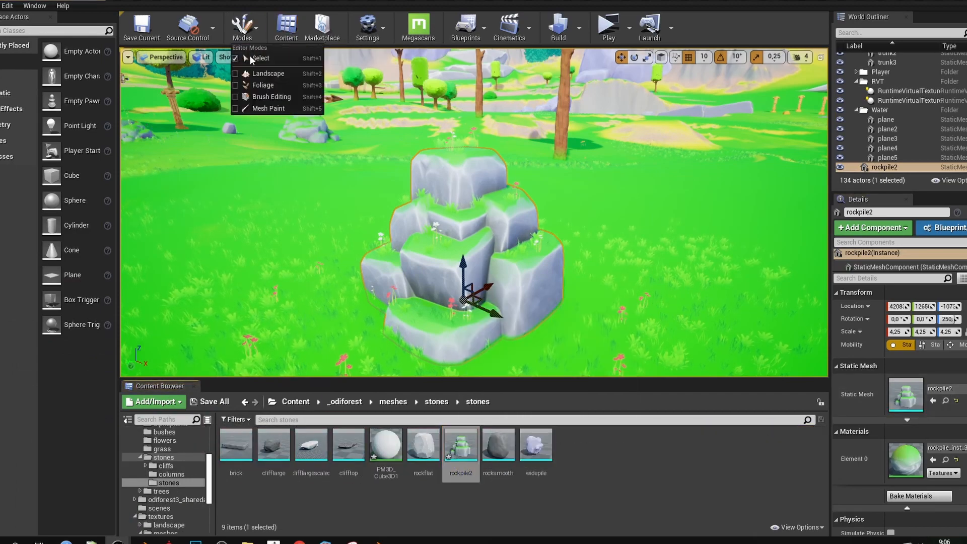
{"action": "left_click", "coordinate": [267, 85]}
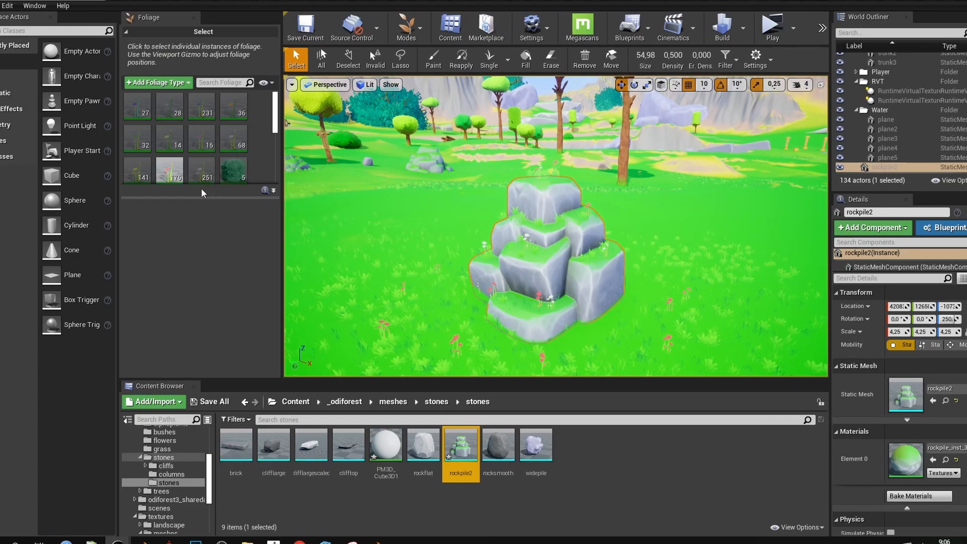
Add rockpile2 as a new foliage type in the Foliage panel
{"action": "left_click_drag", "start_coordinate": [199, 198], "coordinate": [200, 298]}
{"action": "left_click_drag", "start_coordinate": [460, 445], "coordinate": [195, 241]}
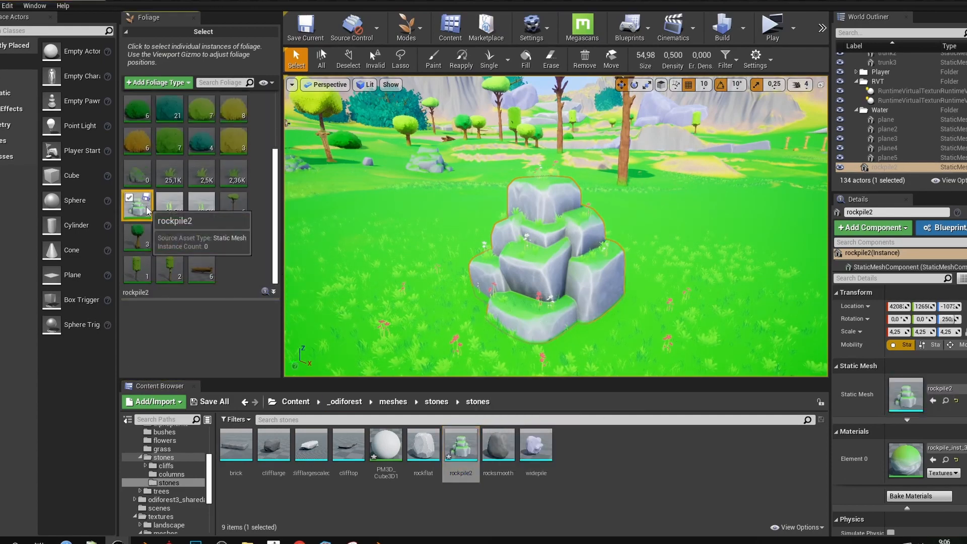
{"action": "left_click", "coordinate": [136, 205]}
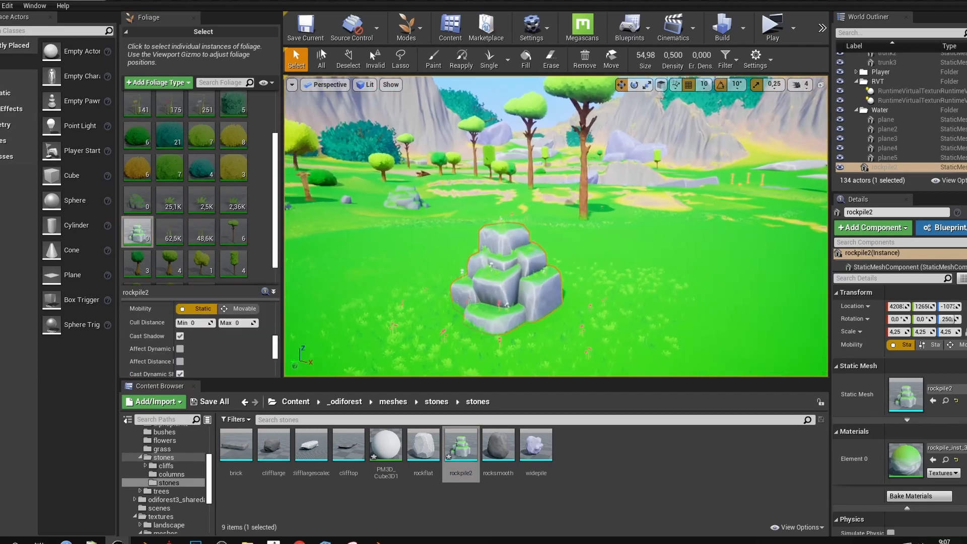
Paint rockpile2 copies across the landscape with a brush size of 2106
{"action": "right_click_drag", "start_coordinate": [556, 227], "coordinate": [496, 229]}
{"action": "left_click", "coordinate": [433, 60]}
{"action": "right_click_drag", "start_coordinate": [584, 251], "coordinate": [580, 275]}
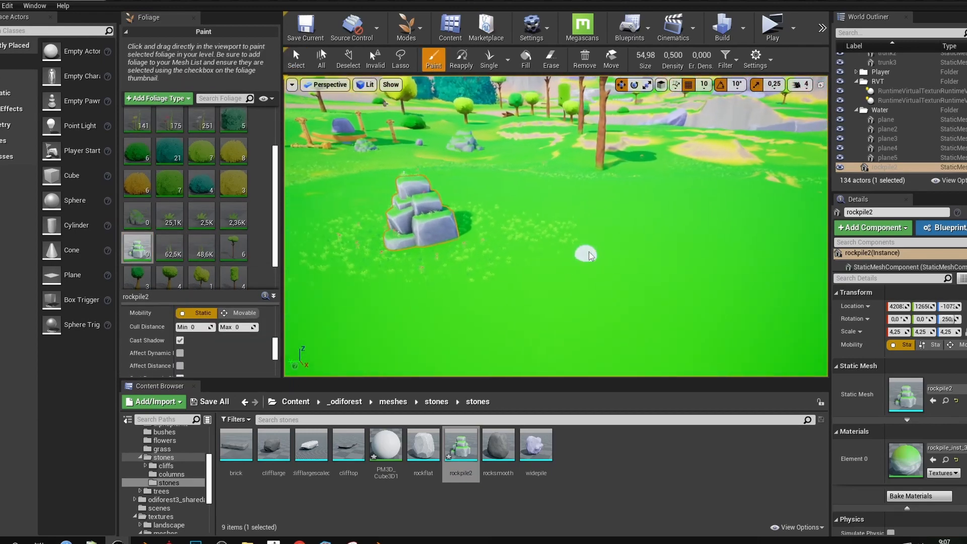
{"action": "left_click_drag", "start_coordinate": [645, 55], "coordinate": [674, 55]}
{"action": "mouse_move", "coordinate": [617, 166]}
{"action": "right_mouse_down"}
{"action": "mouse_move", "coordinate": [596, 176]}
{"action": "mouse_move", "coordinate": [591, 150]}
{"action": "right_mouse_up"}
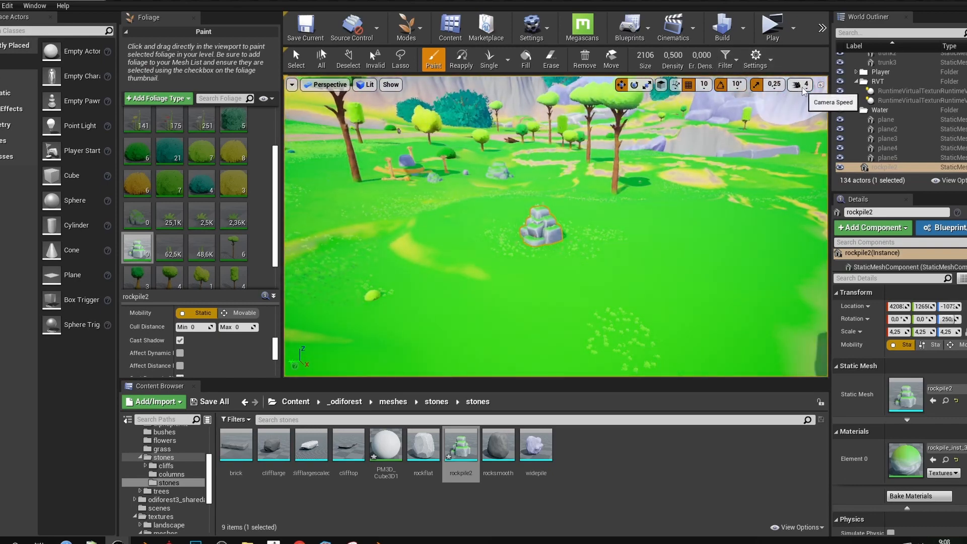
{"action": "left_click_drag", "start_coordinate": [830, 111], "coordinate": [851, 111]}
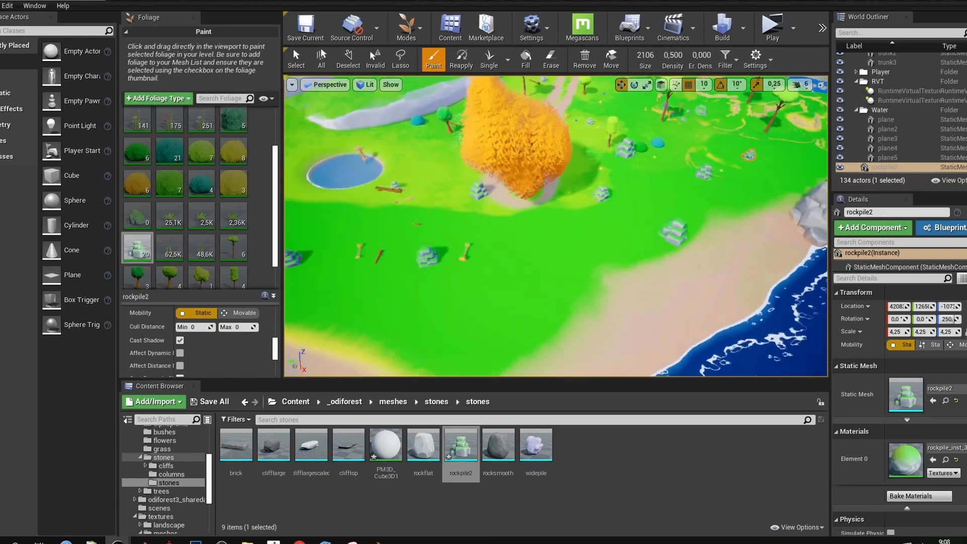
{"action": "mouse_move", "coordinate": [556, 226]}
{"action": "right_mouse_down"}
{"action": "mouse_move", "coordinate": [526, 160]}
{"action": "mouse_move", "coordinate": [352, 173]}
{"action": "mouse_move", "coordinate": [287, 159]}
{"action": "mouse_move", "coordinate": [500, 287]}
{"action": "mouse_move", "coordinate": [511, 269]}
{"action": "mouse_move", "coordinate": [428, 261]}
{"action": "mouse_move", "coordinate": [383, 282]}
{"action": "mouse_move", "coordinate": [289, 266]}
{"action": "mouse_move", "coordinate": [315, 277]}
{"action": "right_mouse_up"}
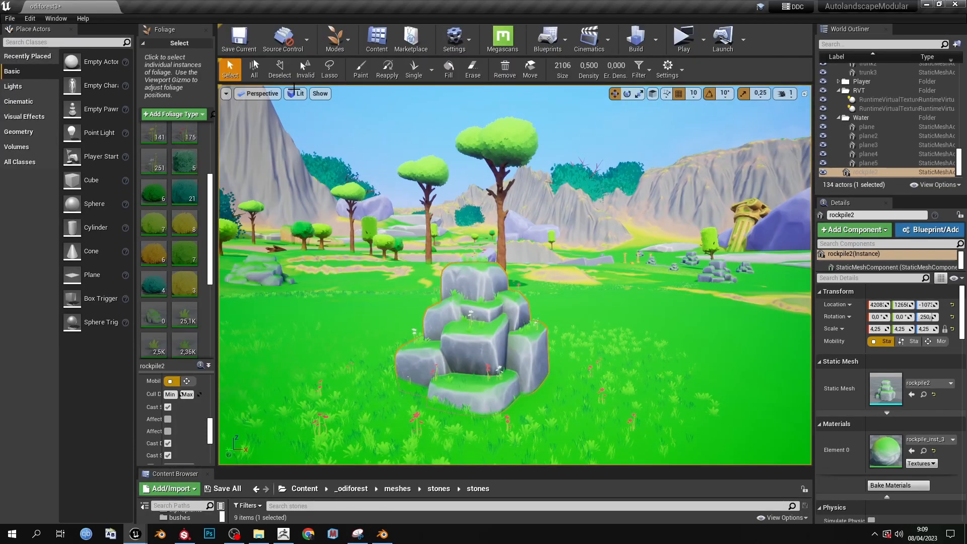
{"action": "right_click_drag", "start_coordinate": [553, 359], "coordinate": [540, 366]}
{"action": "mouse_move", "coordinate": [620, 289]}
{"action": "right_mouse_down"}
{"action": "mouse_move", "coordinate": [605, 280]}
{"action": "mouse_move", "coordinate": [624, 302]}
{"action": "right_mouse_up"}
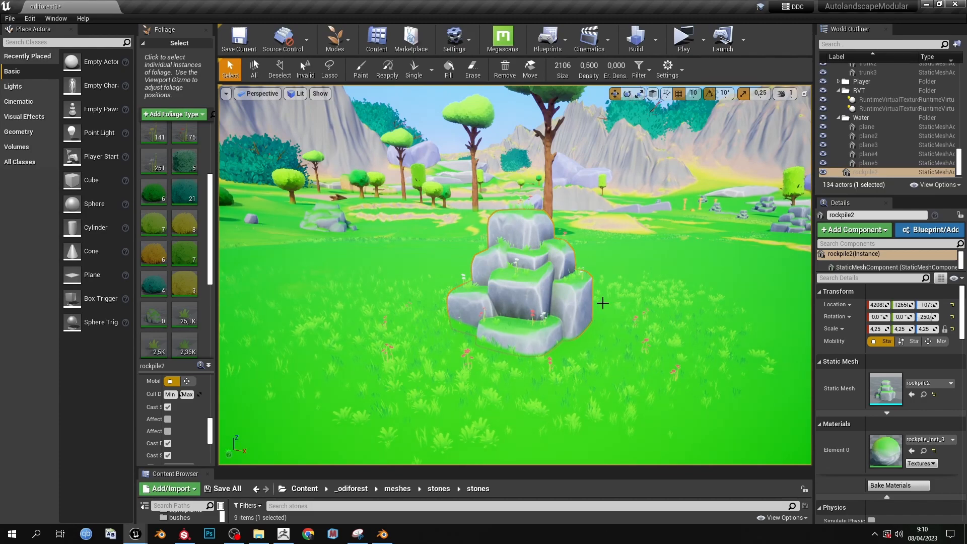
{"action": "mouse_move", "coordinate": [604, 298]}
{"action": "right_mouse_down"}
{"action": "mouse_move", "coordinate": [630, 297]}
{"action": "mouse_move", "coordinate": [592, 287]}
{"action": "mouse_move", "coordinate": [600, 291]}
{"action": "right_mouse_up"}
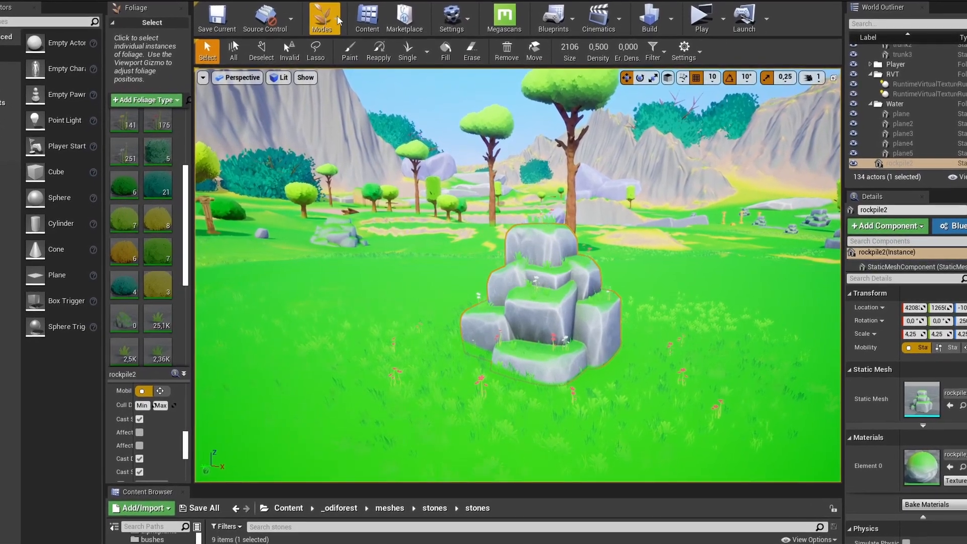
{"action": "left_click", "coordinate": [324, 21]}
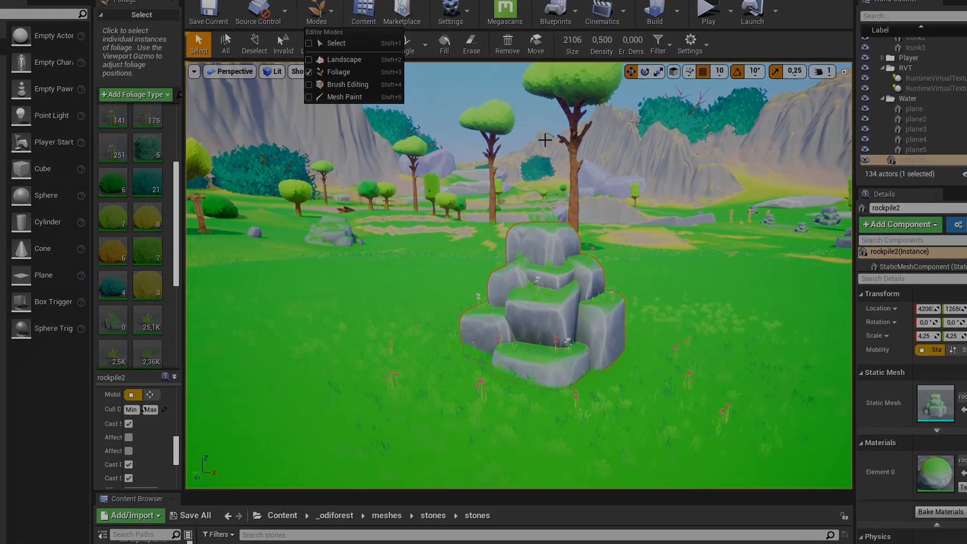
{"action": "left_click", "coordinate": [545, 140]}
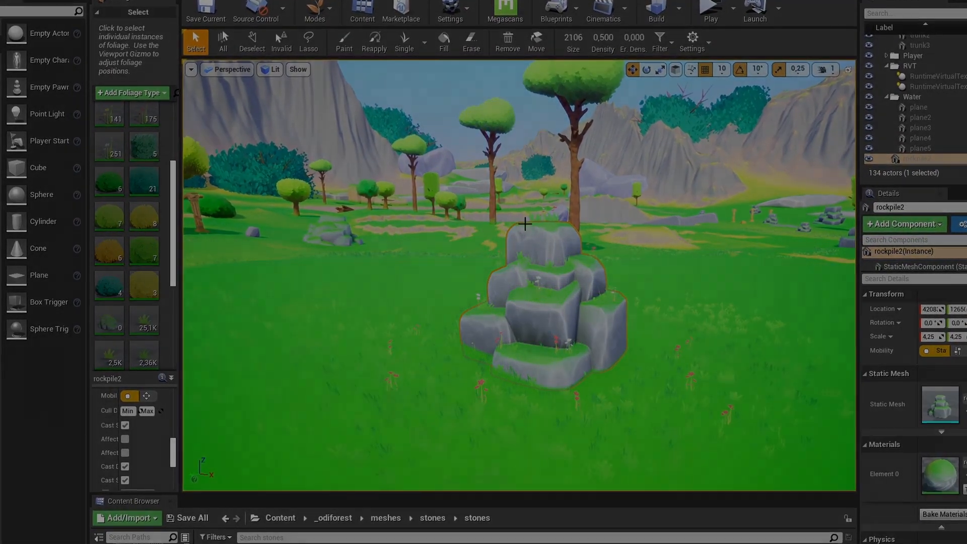